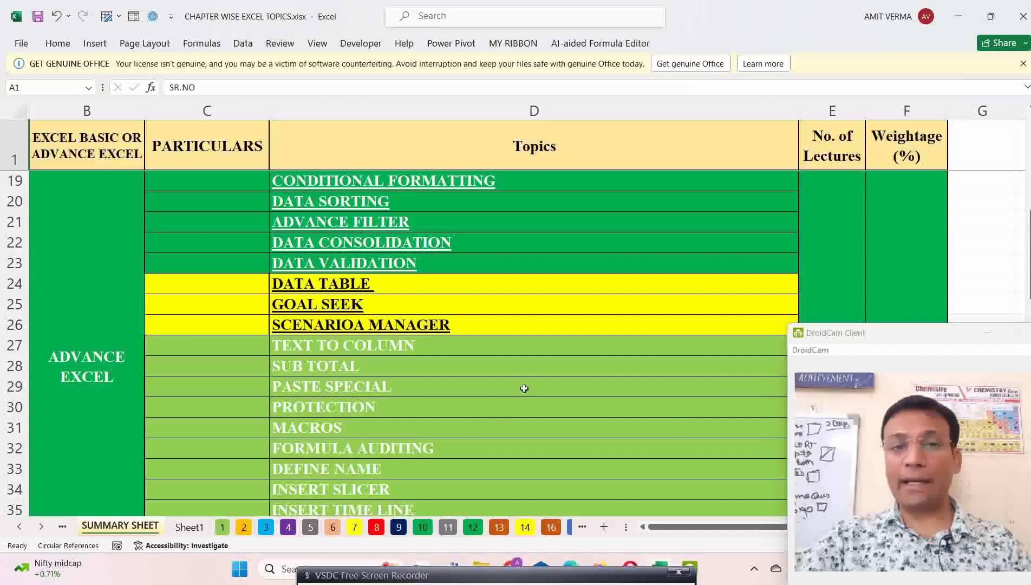
- Review the What-If Analysis commands: Scenario Manager, Goal Seek and Data Table
click(67, 48)
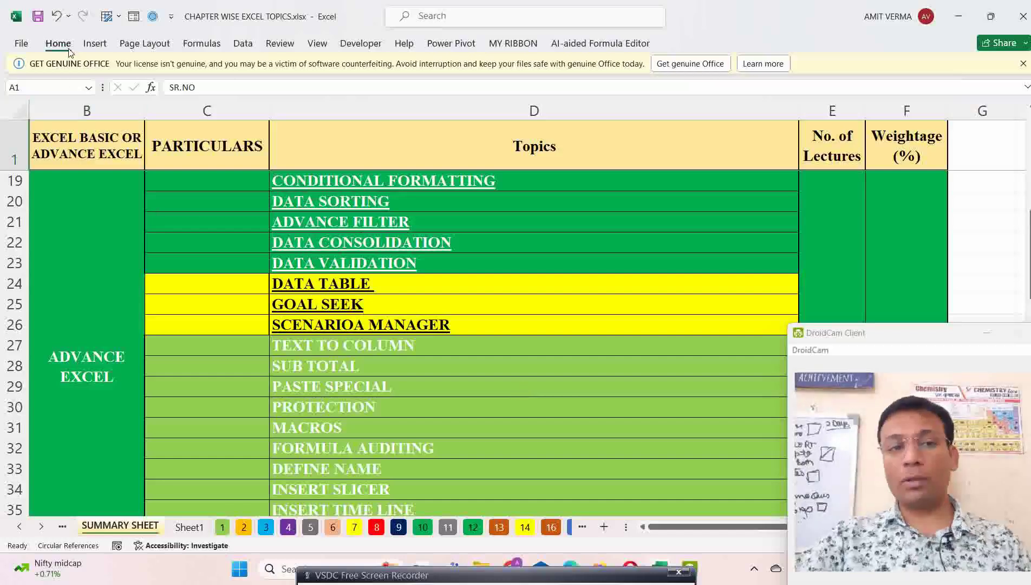
click(243, 44)
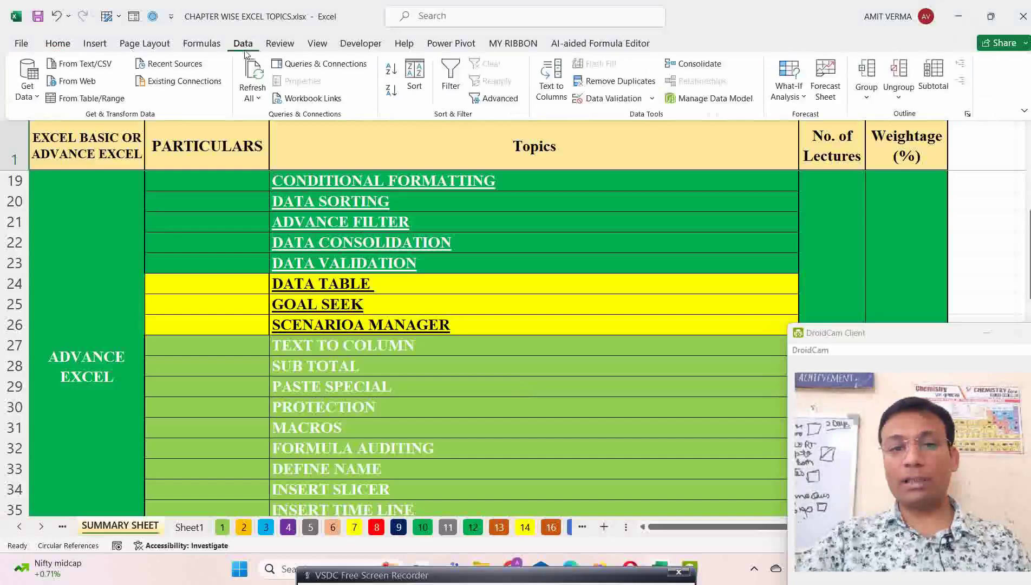
click(804, 98)
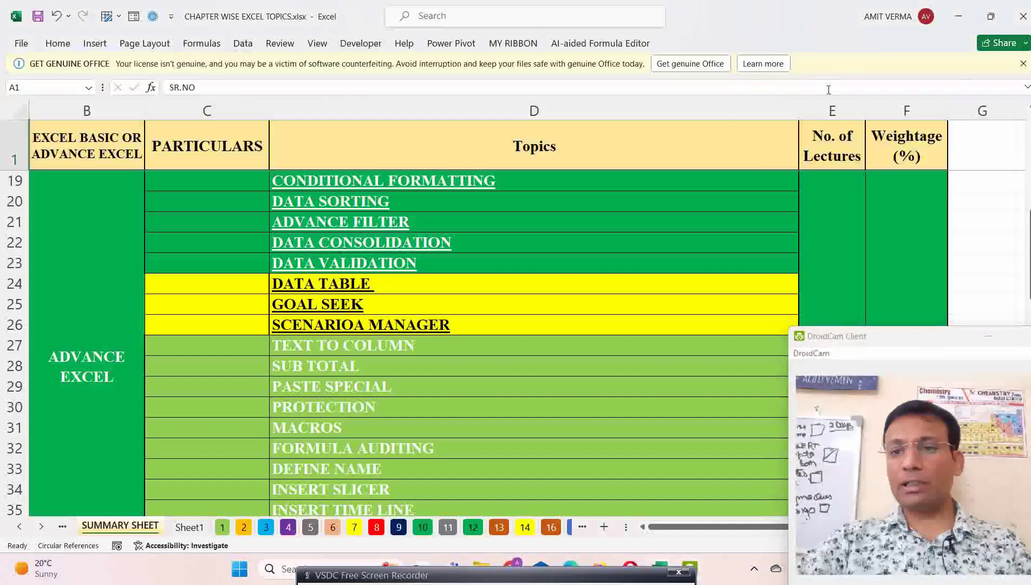
click(243, 44)
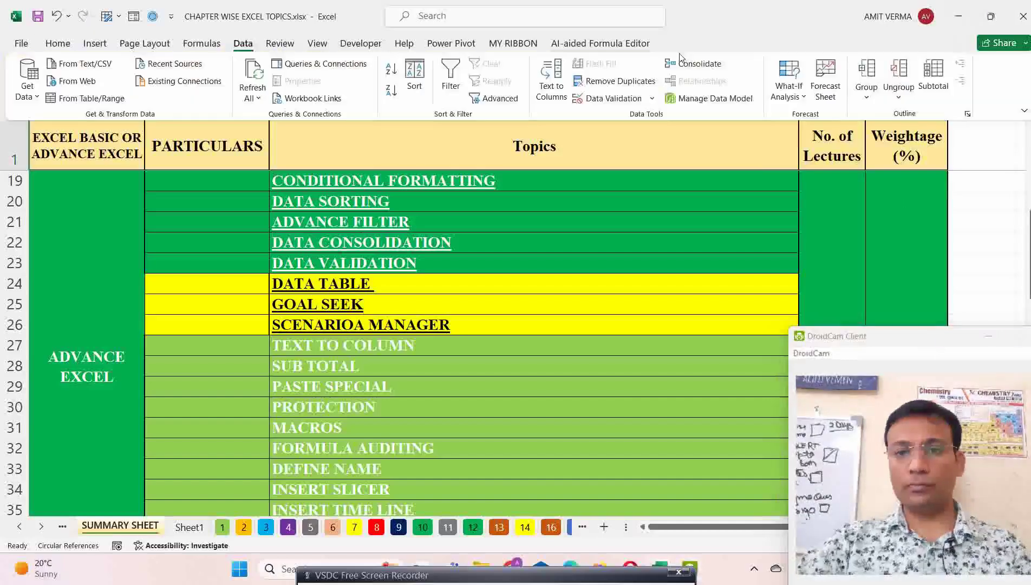
click(796, 92)
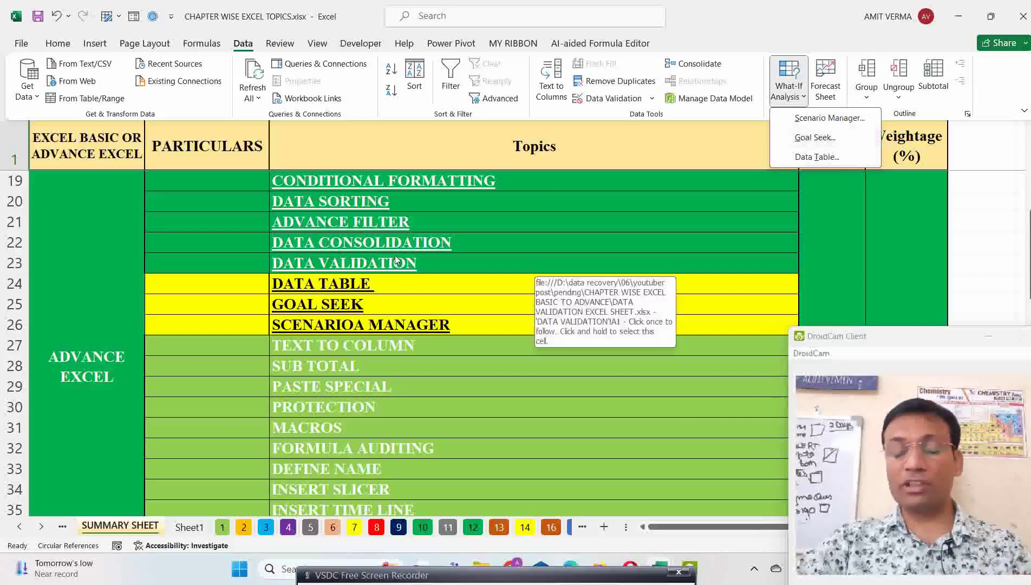
click(463, 269)
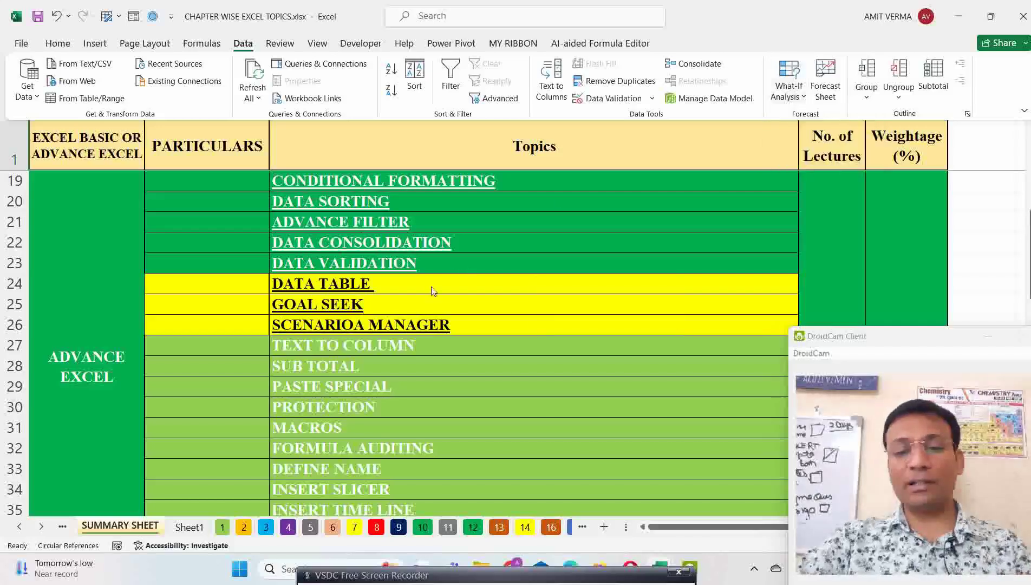
- Go to the DATA TABLE sheet through its link in the topics list and narrow the empty column G
click(350, 291)
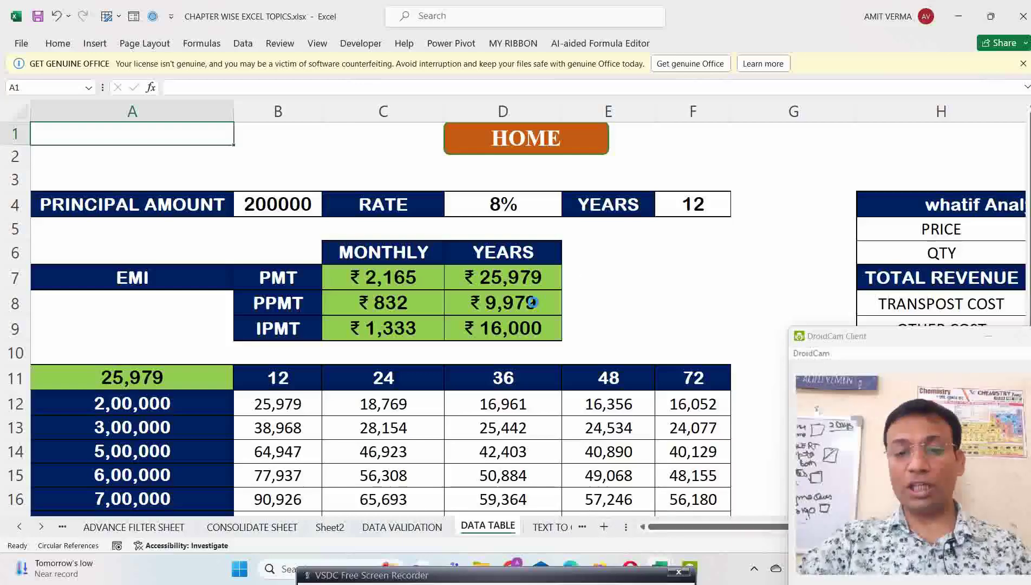
ctrl+scroll(533, 303, down, 2)
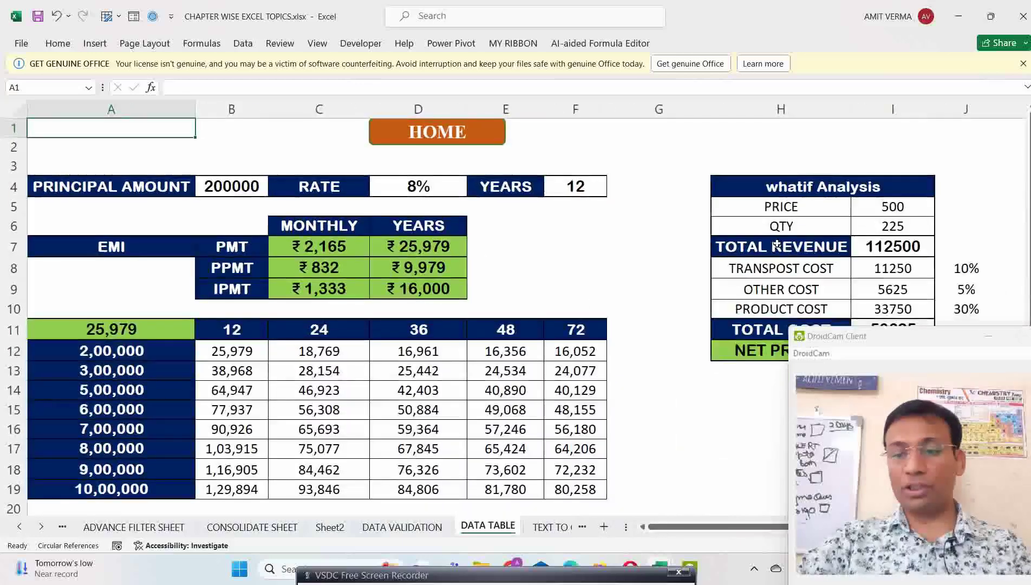
click(673, 186)
drag(711, 110, 635, 112)
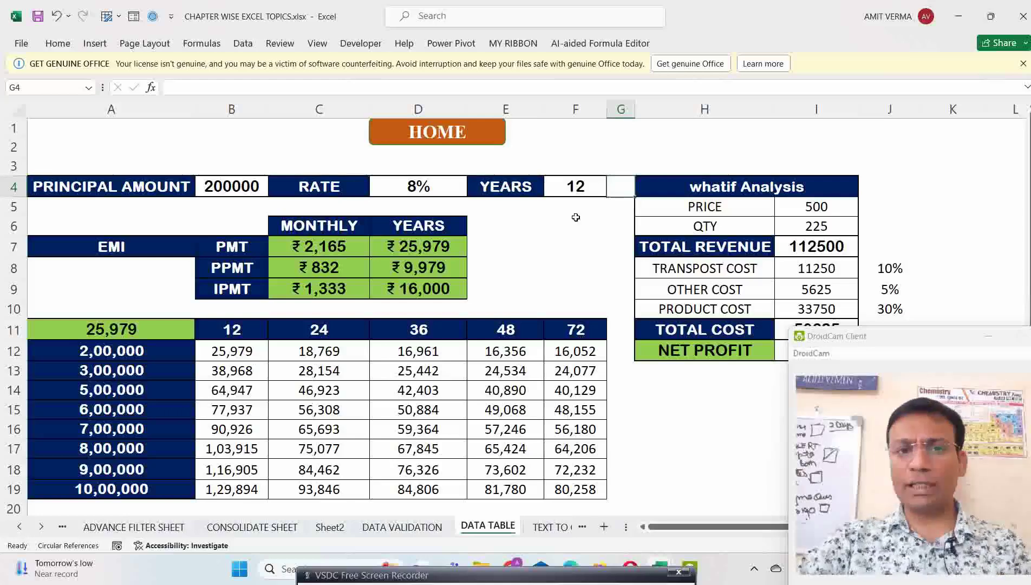
- Examine the EMI data table in A11:F19, its corner formula, and the principal amount and years input cells
drag(108, 332, 575, 489)
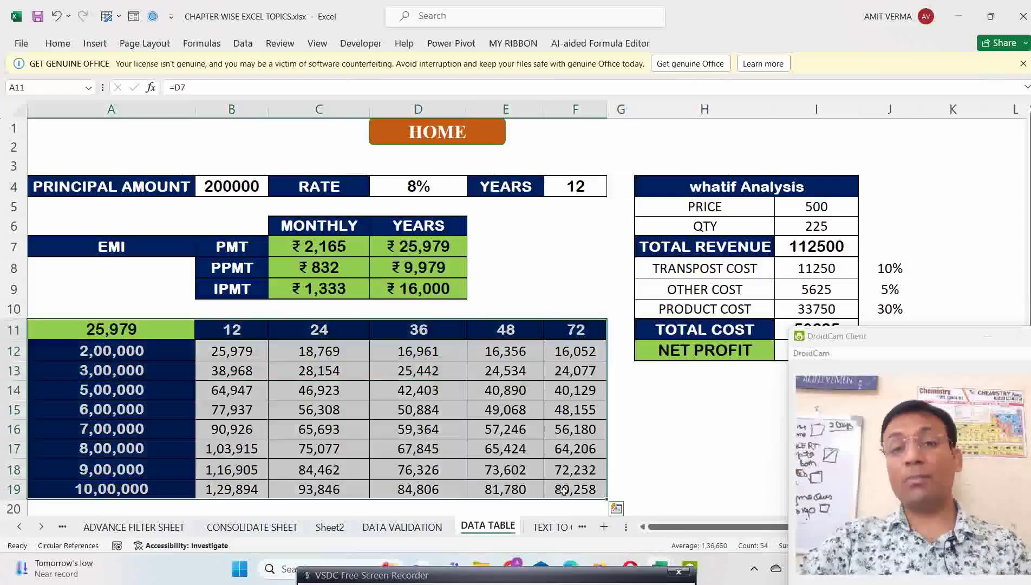
click(142, 331)
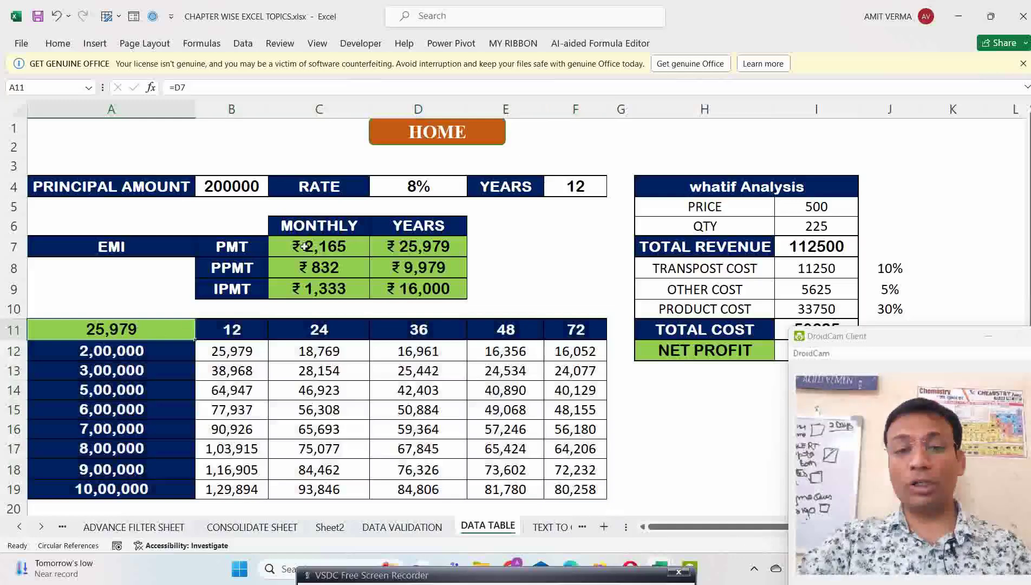
click(228, 189)
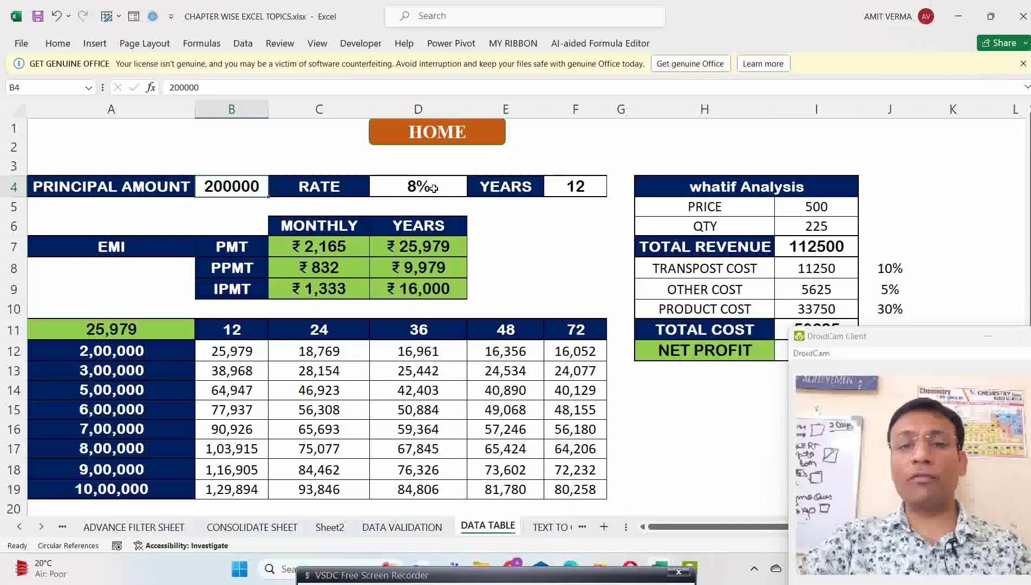
click(565, 188)
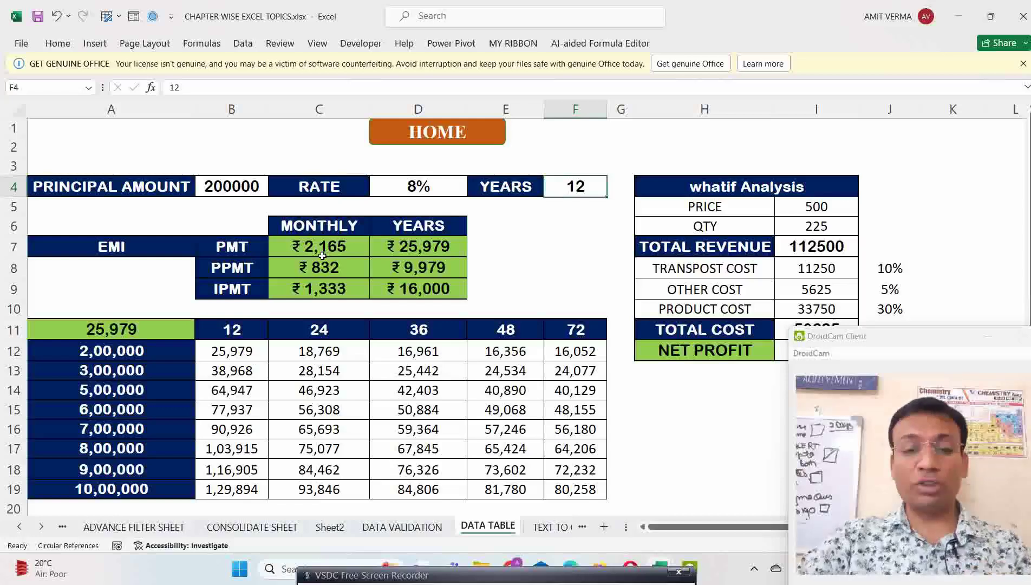
click(147, 329)
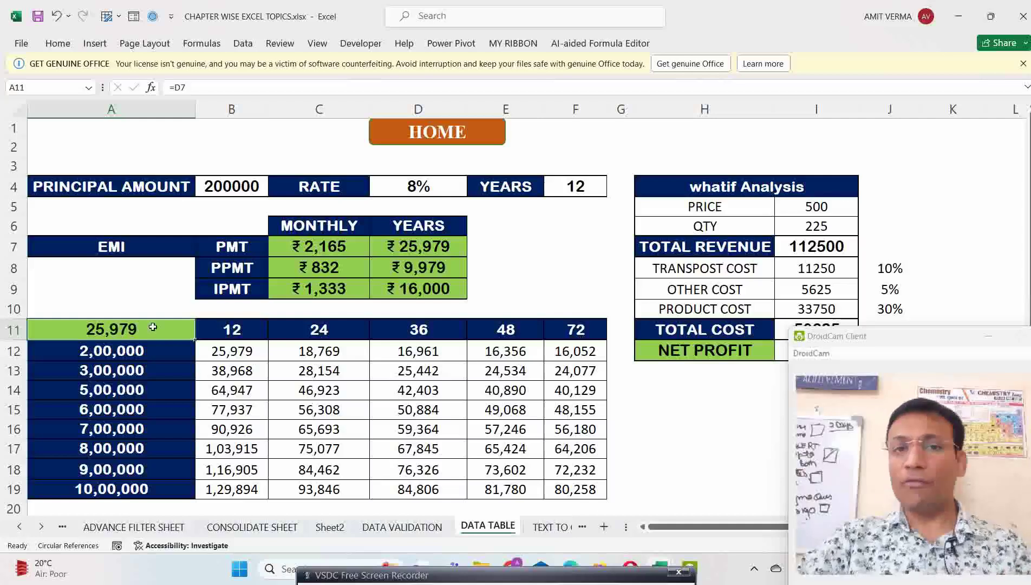
drag(153, 327, 550, 471)
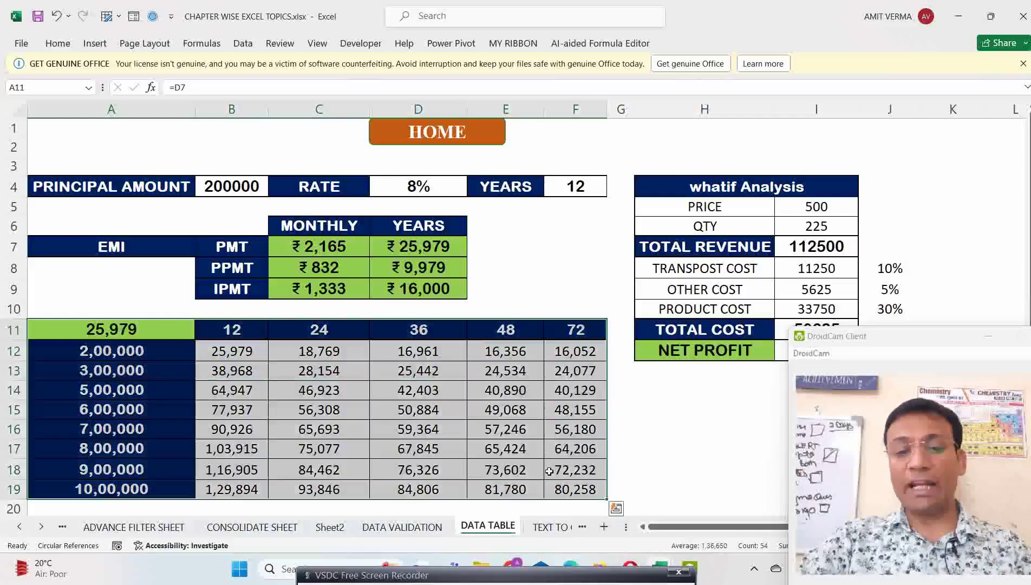
click(121, 327)
- Inspect the monthly PMT, PPMT and IPMT formulas in C7:C9 and the yearly amounts in D7:D9
click(311, 245)
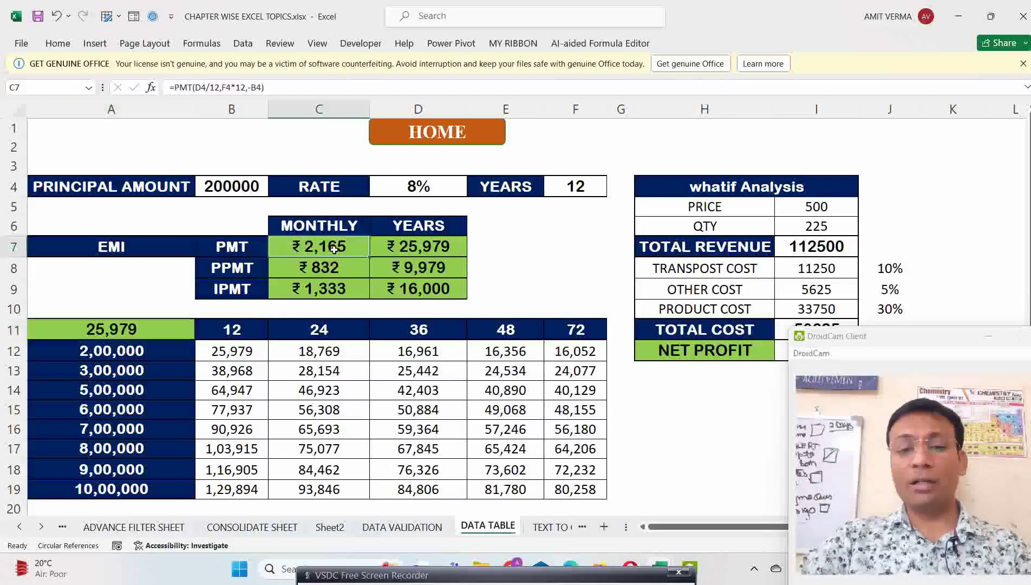
drag(336, 228, 336, 290)
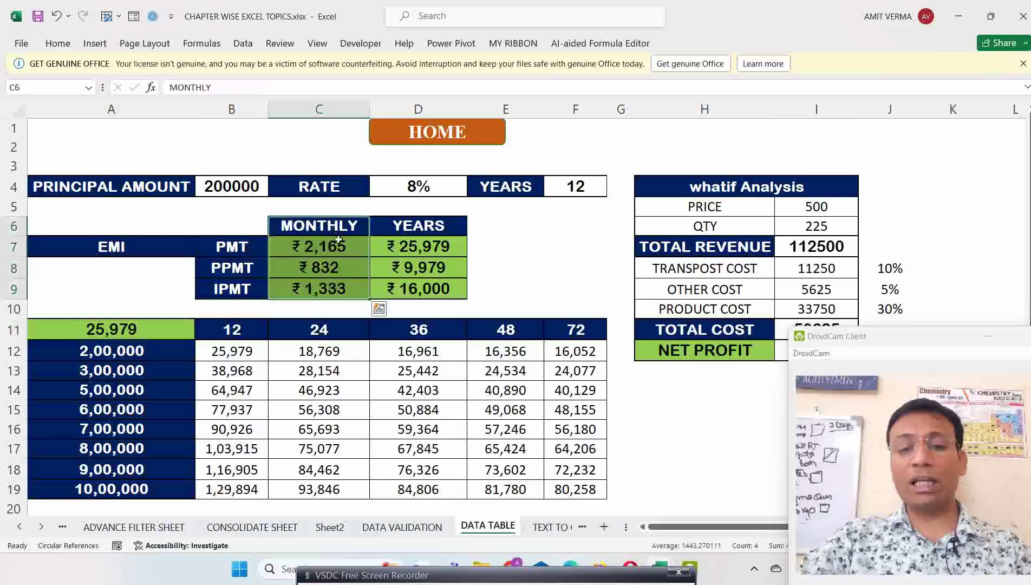
click(337, 246)
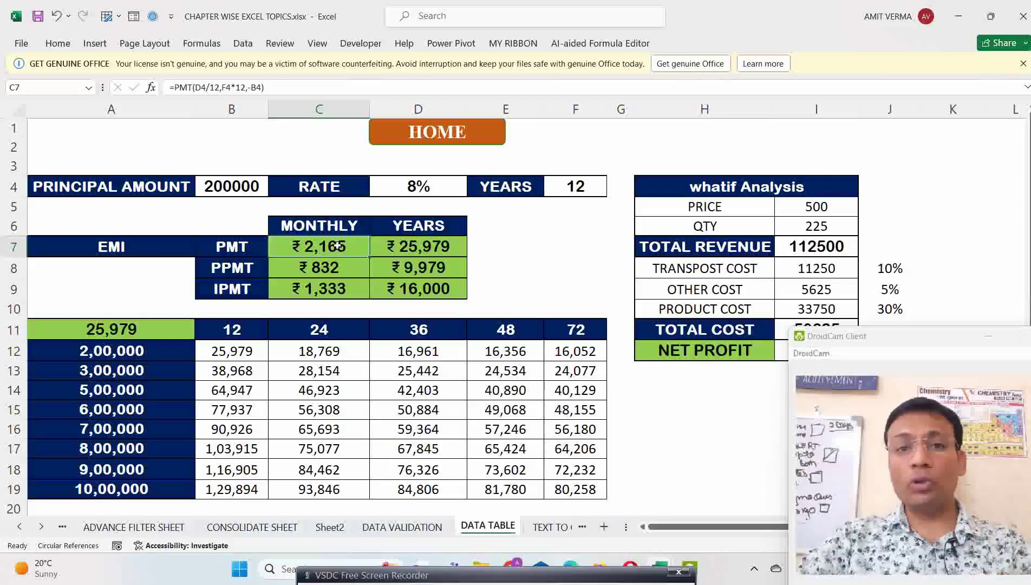
click(336, 268)
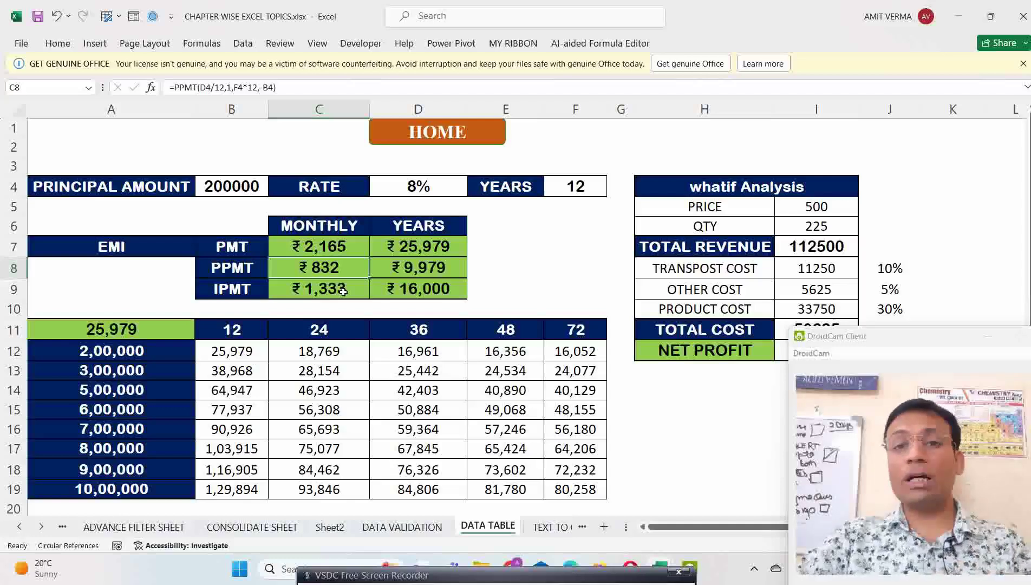
click(343, 292)
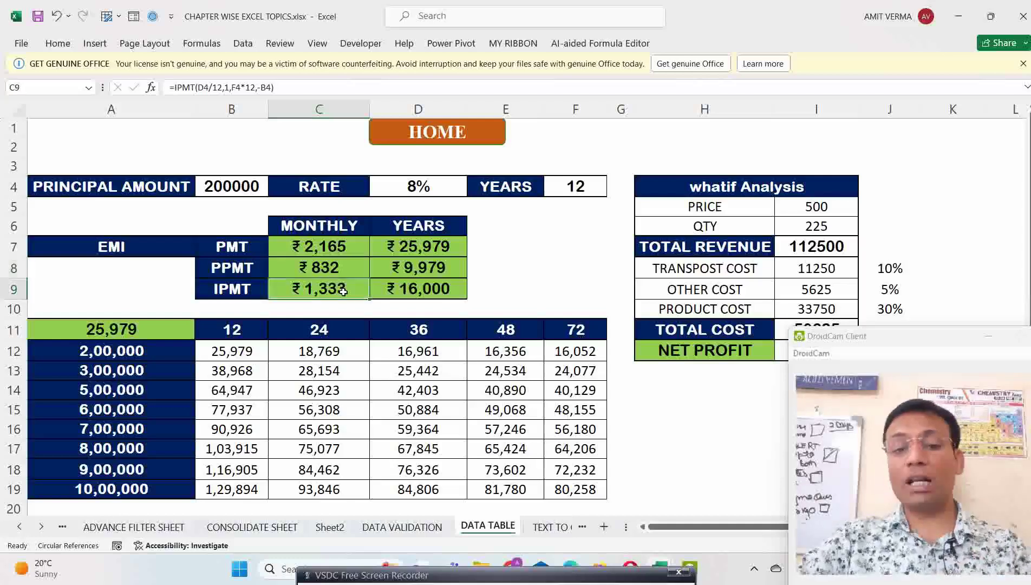
double_click(343, 292)
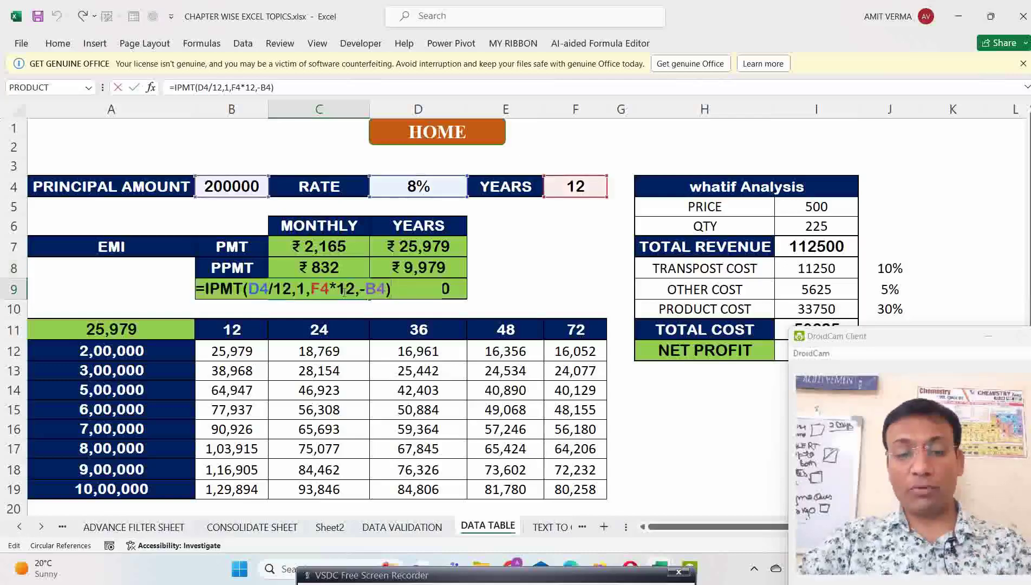
key(ctrl+Return)
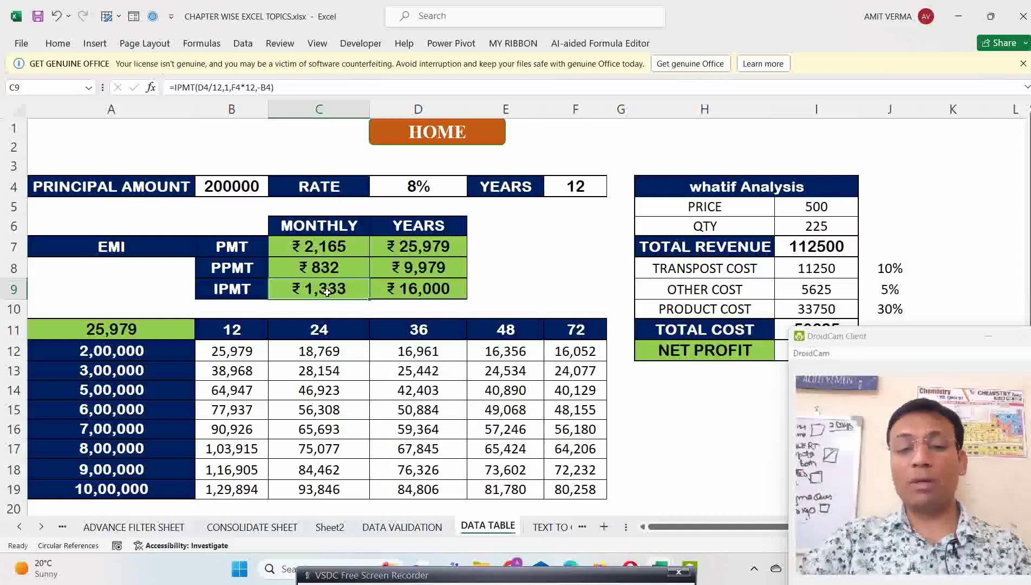
click(332, 271)
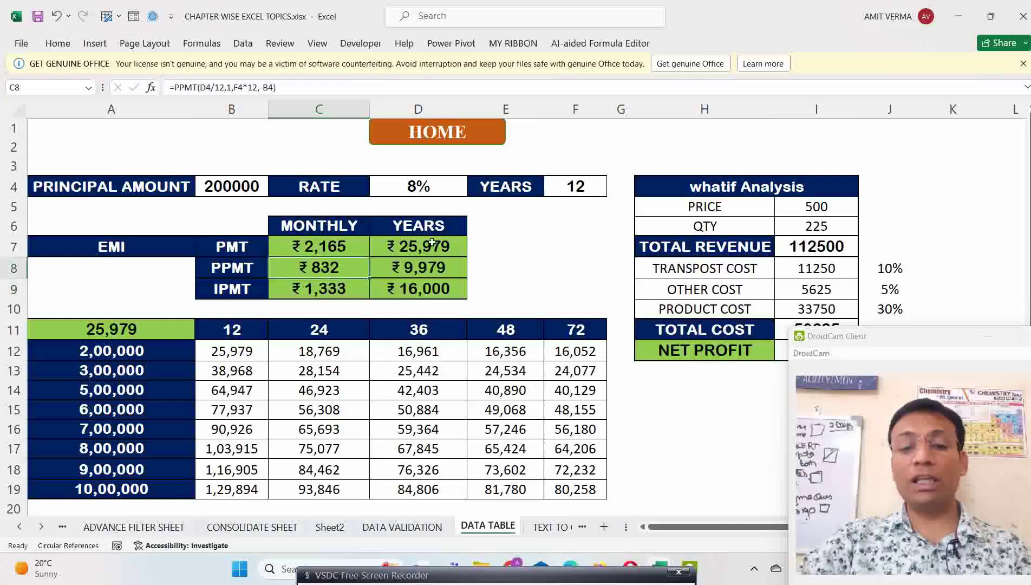
drag(389, 250, 434, 288)
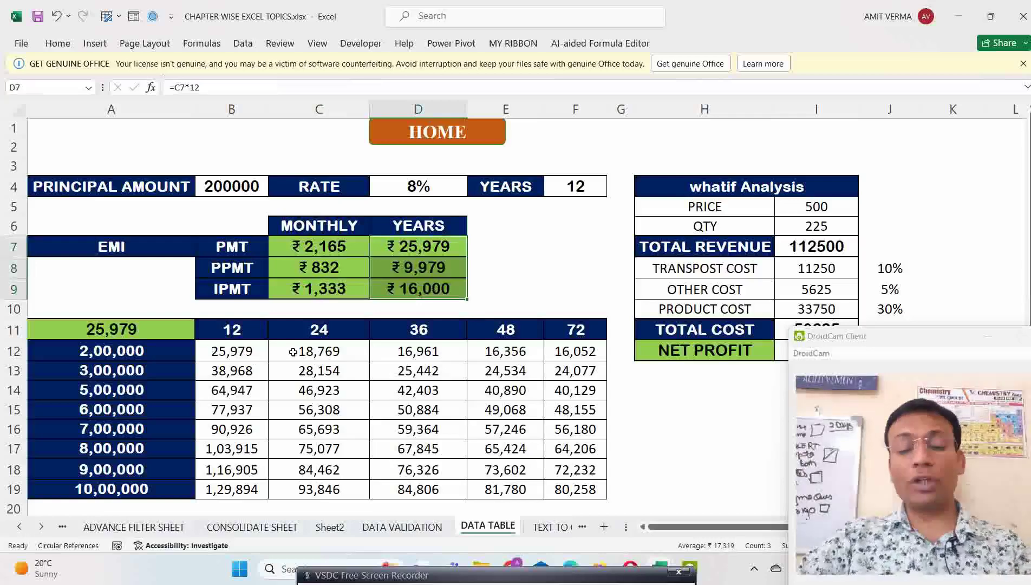
- Check the period headings 12, 24, 36, 48 and 72 across row 11 of the data table
click(248, 333)
click(329, 335)
click(407, 338)
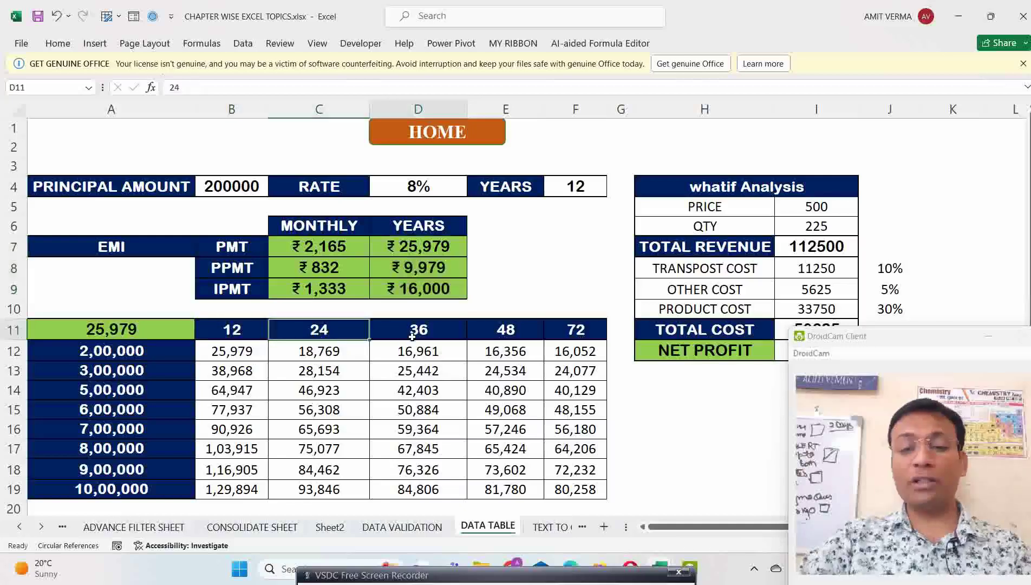
click(503, 331)
click(582, 341)
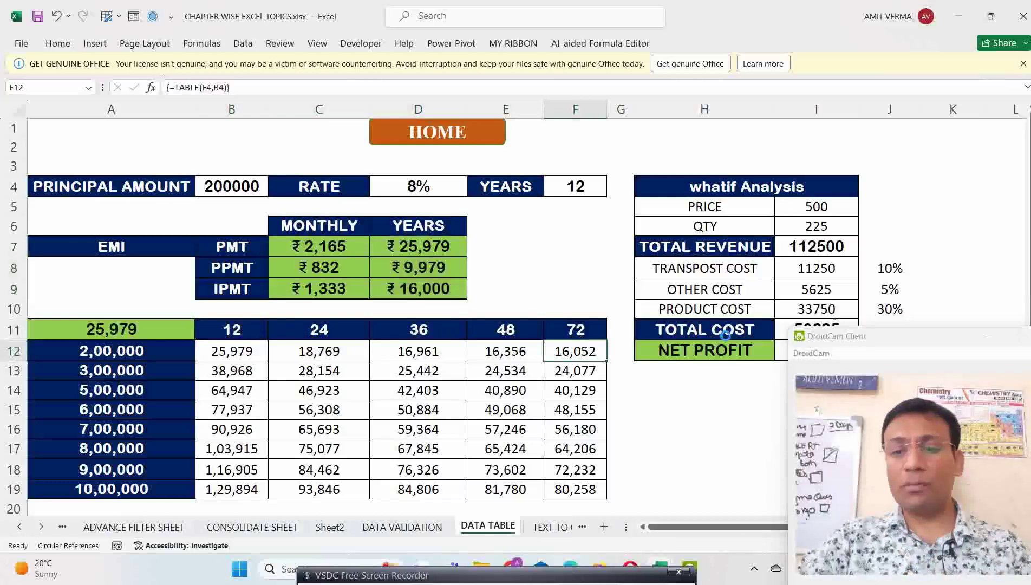
- Examine the whatif Analysis table, selecting it from the heading in H4 down to the net profit row
scroll(723, 336, down, 1)
scroll(723, 337, down, 2)
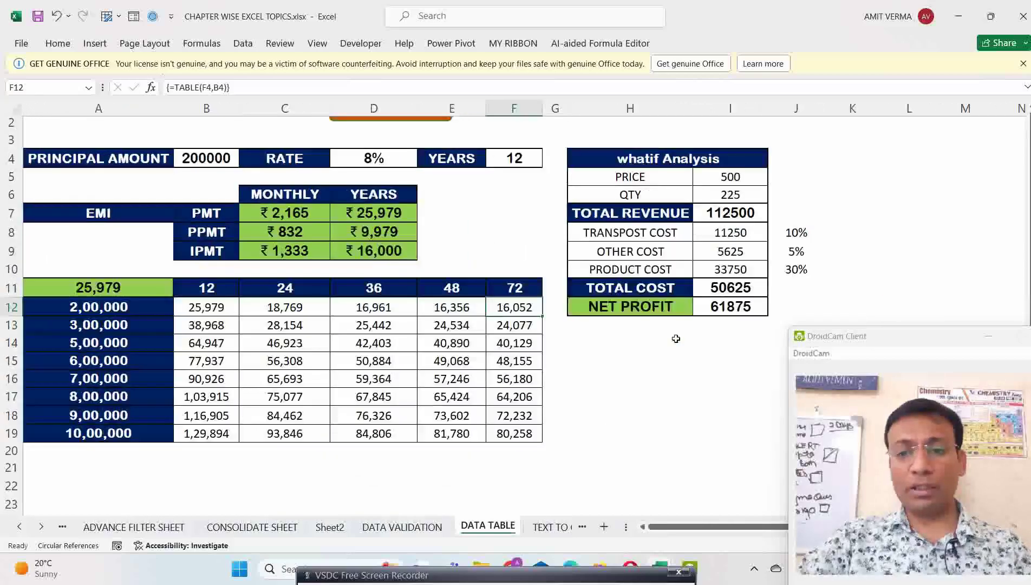
scroll(676, 338, up, 3)
scroll(676, 338, right, 4)
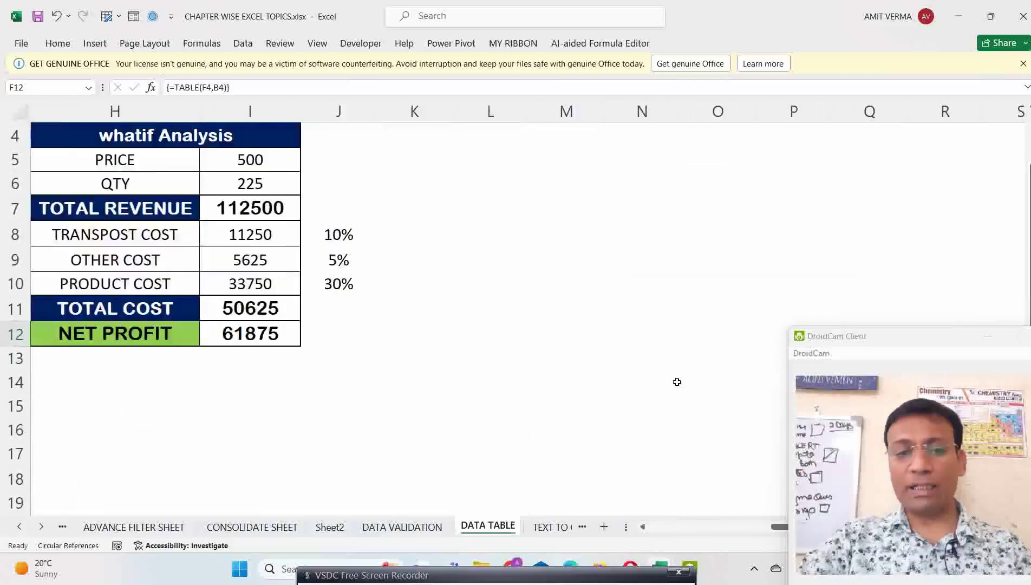
scroll(707, 479, up, 1)
ctrl+scroll(700, 463, up, 3)
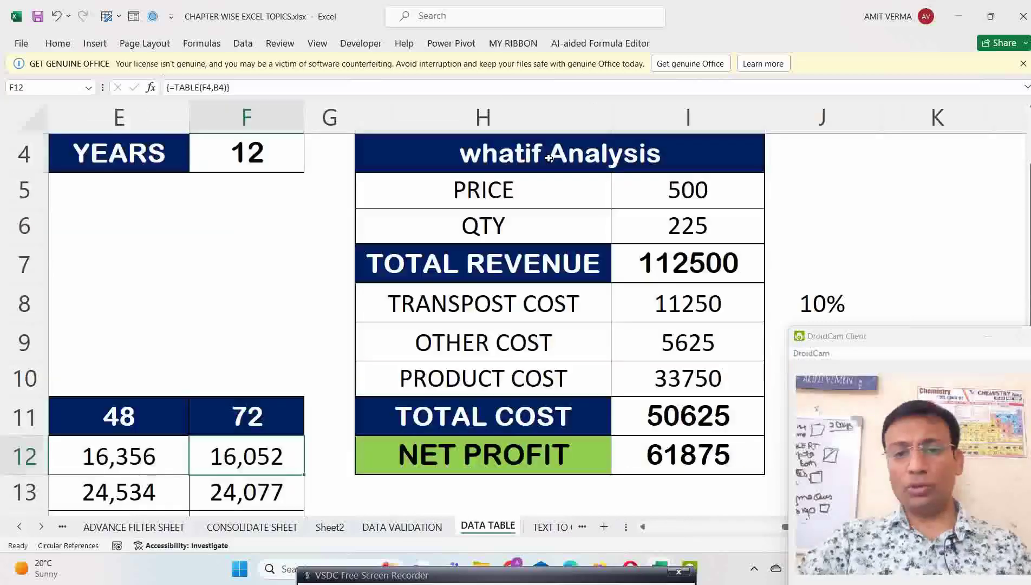
mouse_move(606, 158)
mouse_down()
mouse_move(649, 341)
mouse_move(662, 455)
mouse_up()
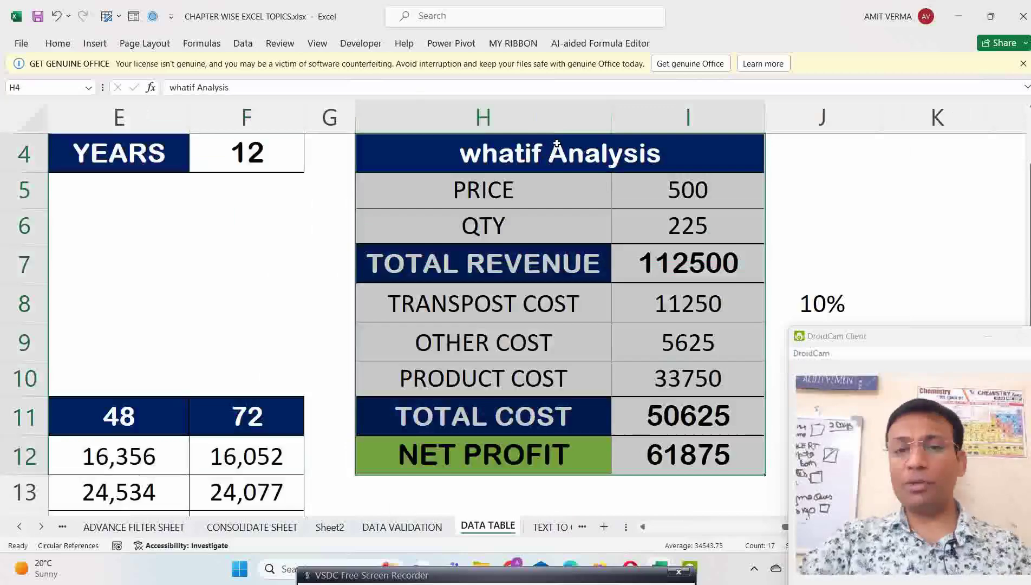
- Review the What-If Analysis options again and inspect the price, quantity and total revenue cells I5:I7 of the whatif Analysis table
click(242, 43)
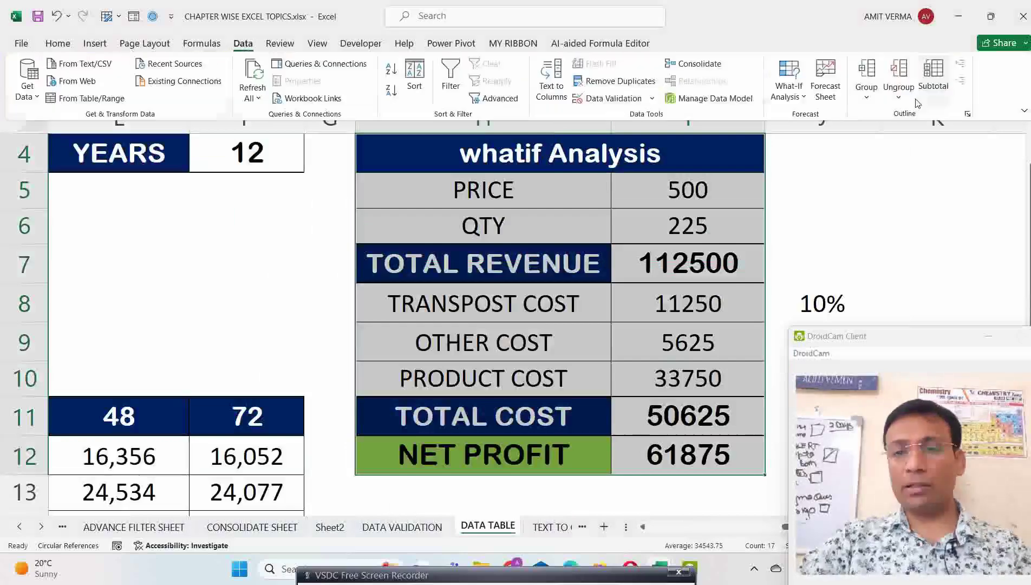
click(802, 97)
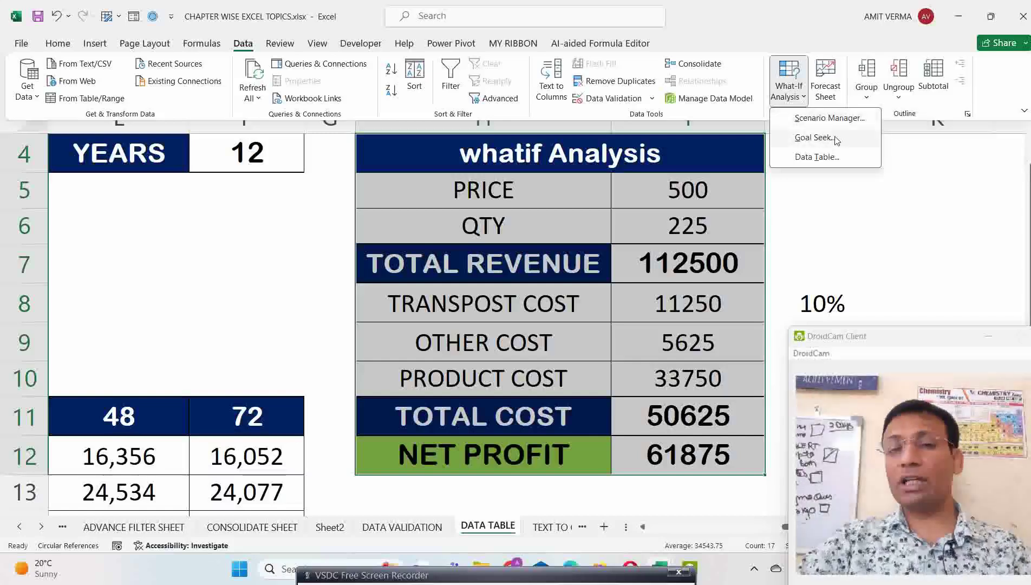
click(596, 158)
click(673, 190)
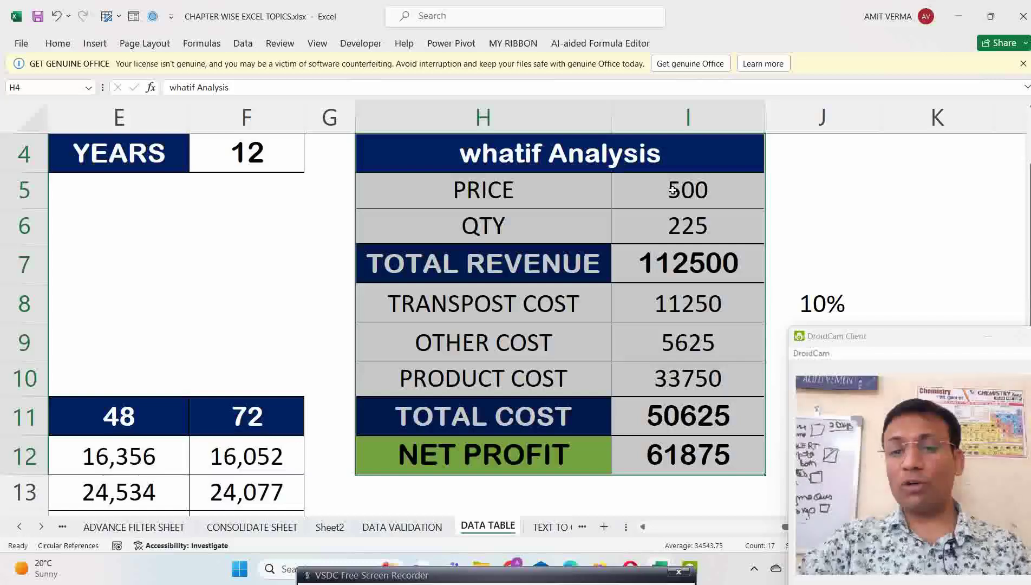
click(673, 191)
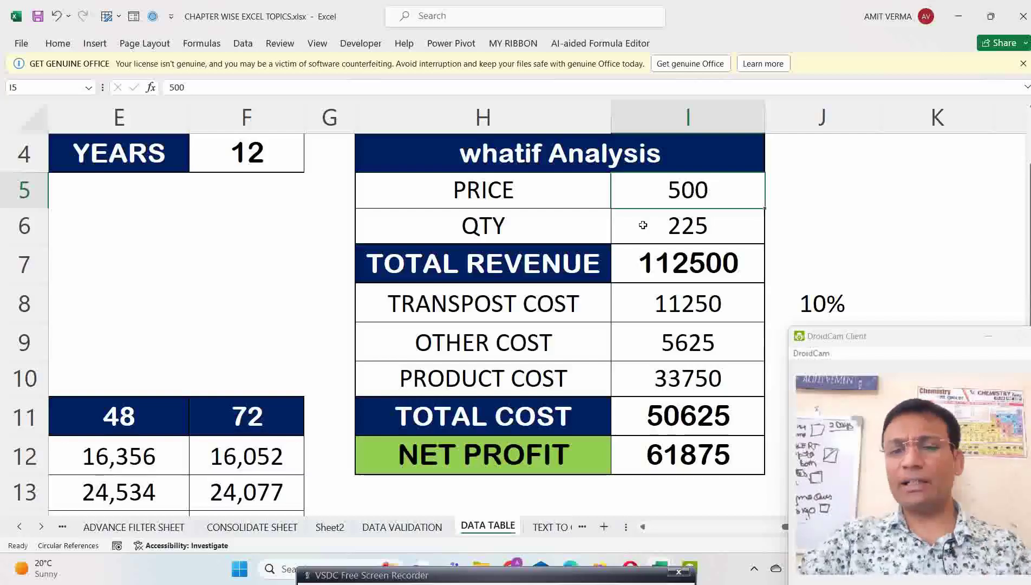
click(692, 230)
click(688, 263)
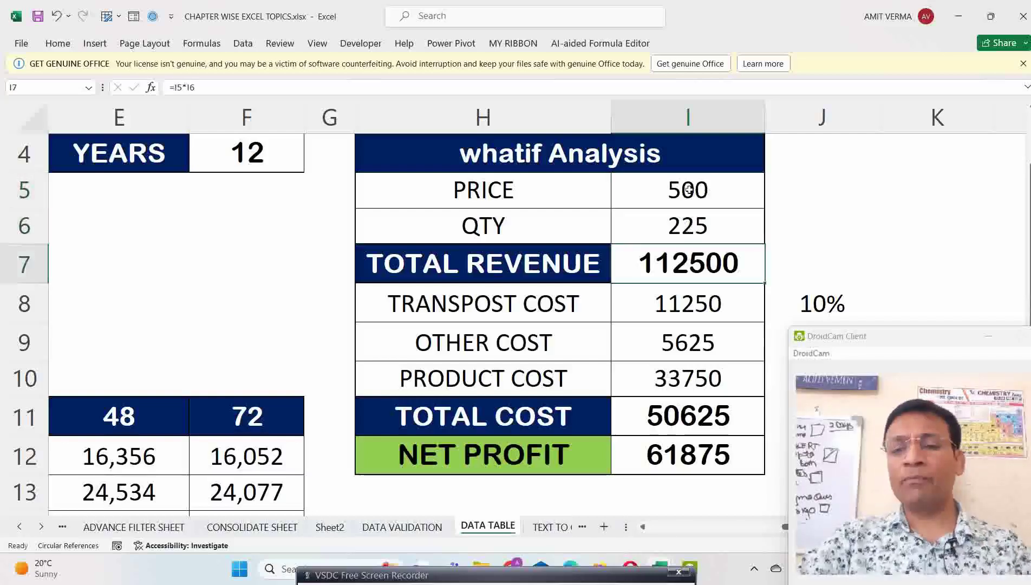
- Review the price and quantity rows and the total revenue formula in I7 of the whatif Analysis table
drag(686, 191, 691, 223)
click(641, 260)
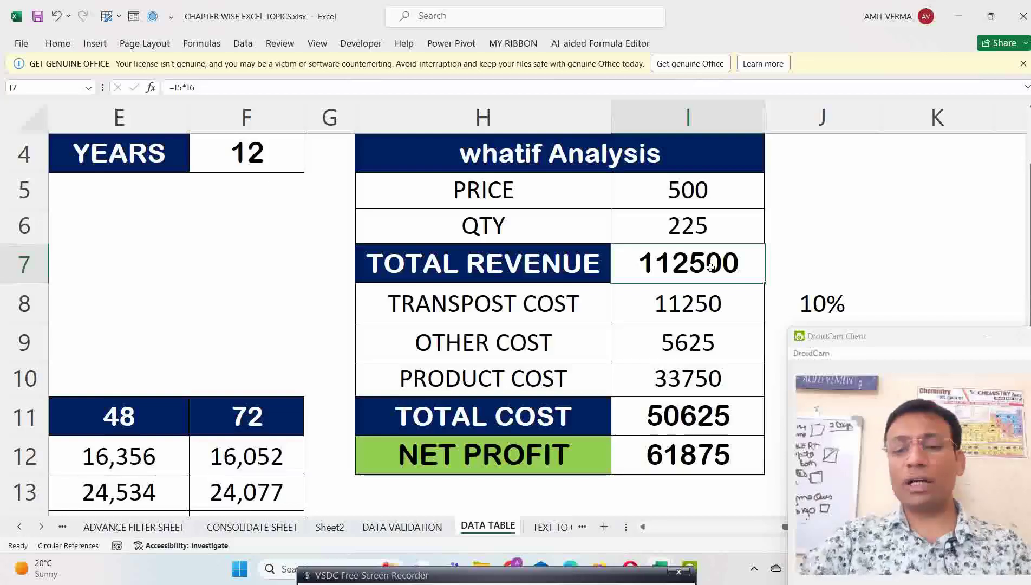
mouse_move(660, 567)
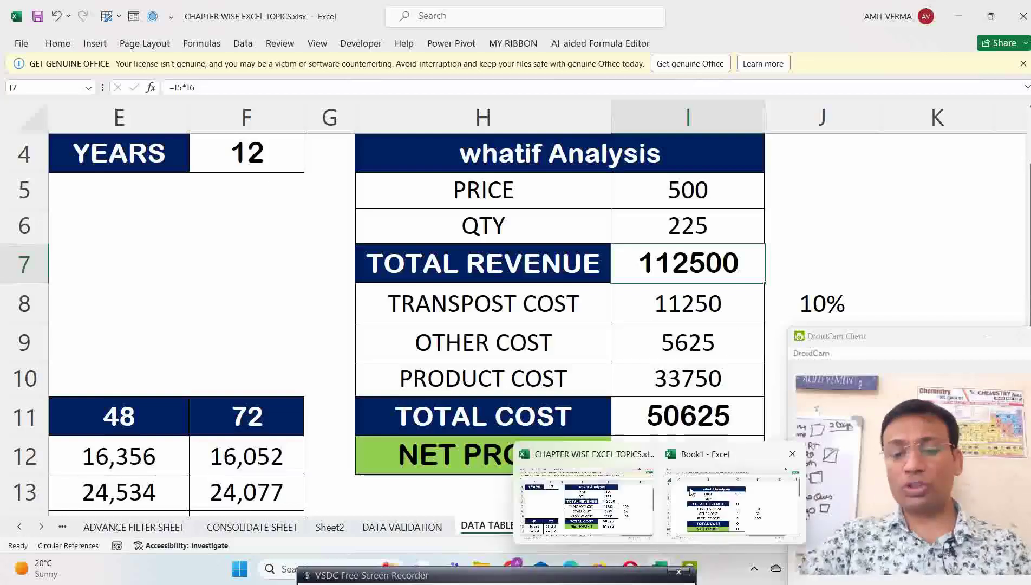
scroll(782, 322, down, 1)
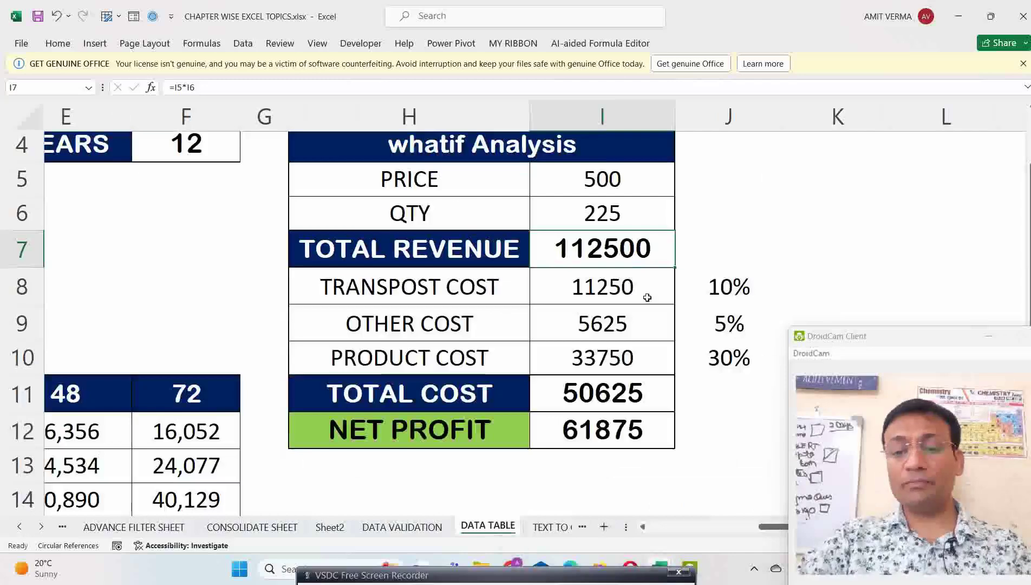
click(477, 290)
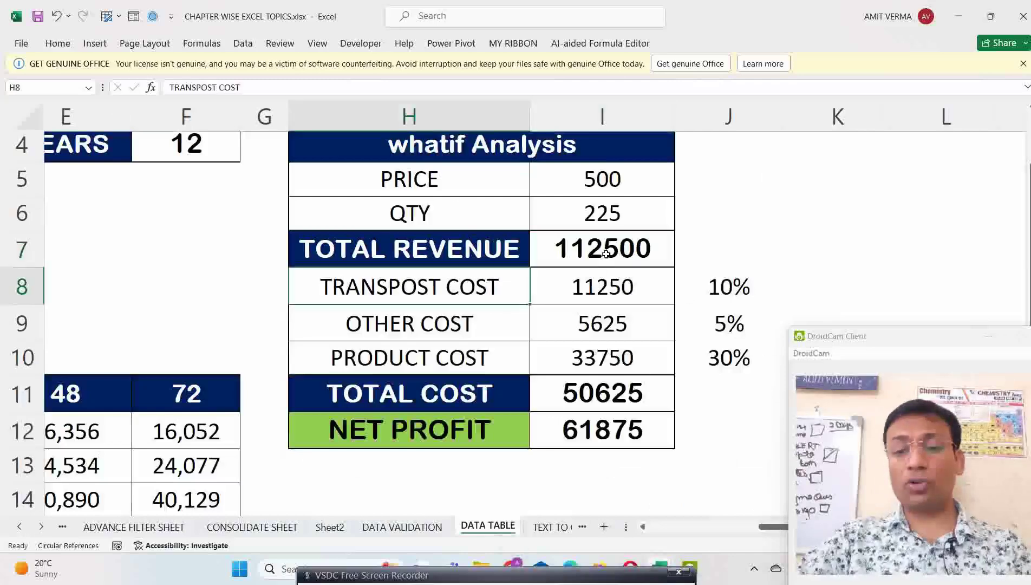
key(Up)
key(Up)
key(Up)
key(shift+Down)
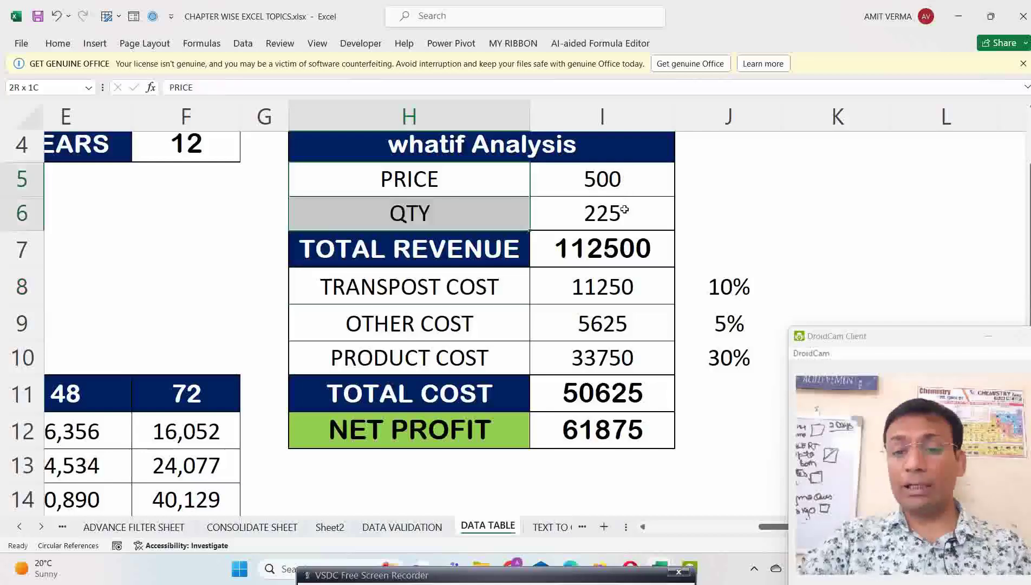
key(Down)
key(Down)
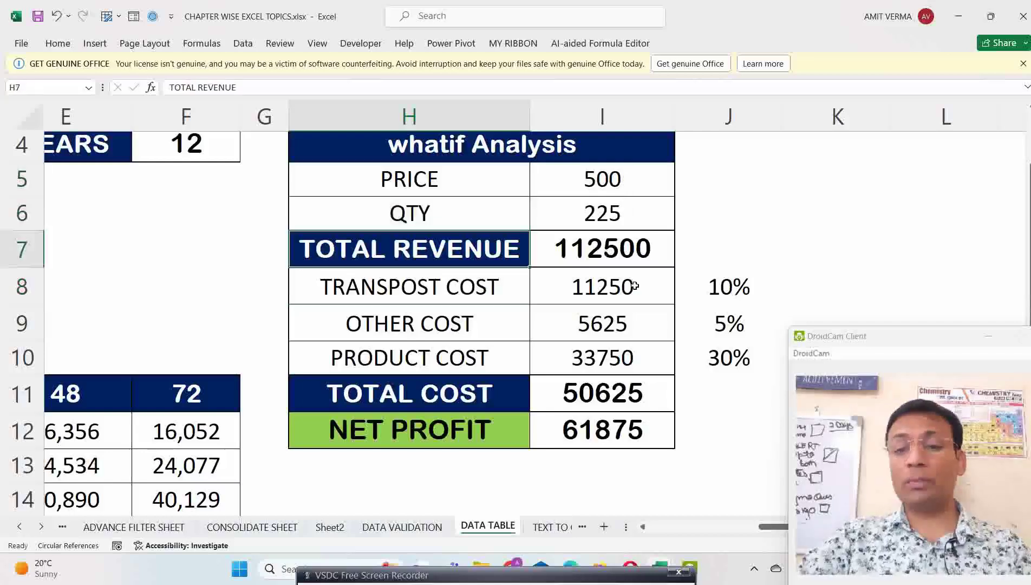
- Examine the transport, other and product cost rows H8:H10 and the total cost formula in I11
key(Down)
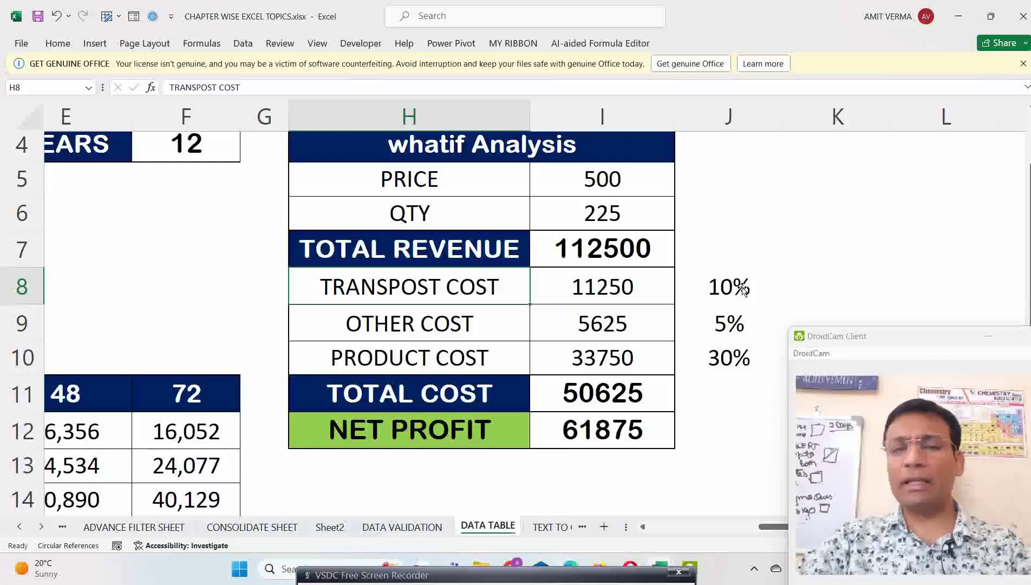
key(Down)
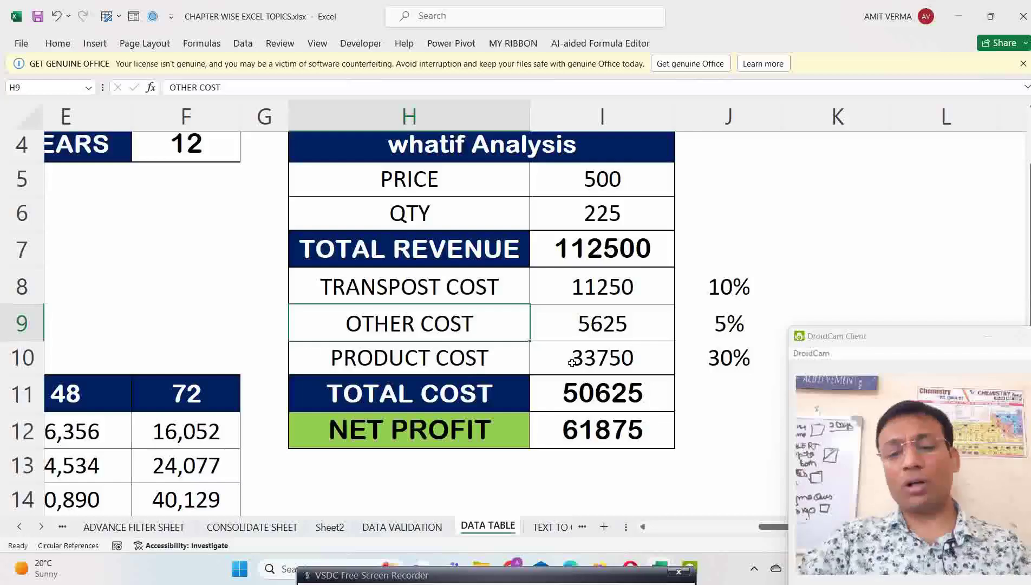
key(Down)
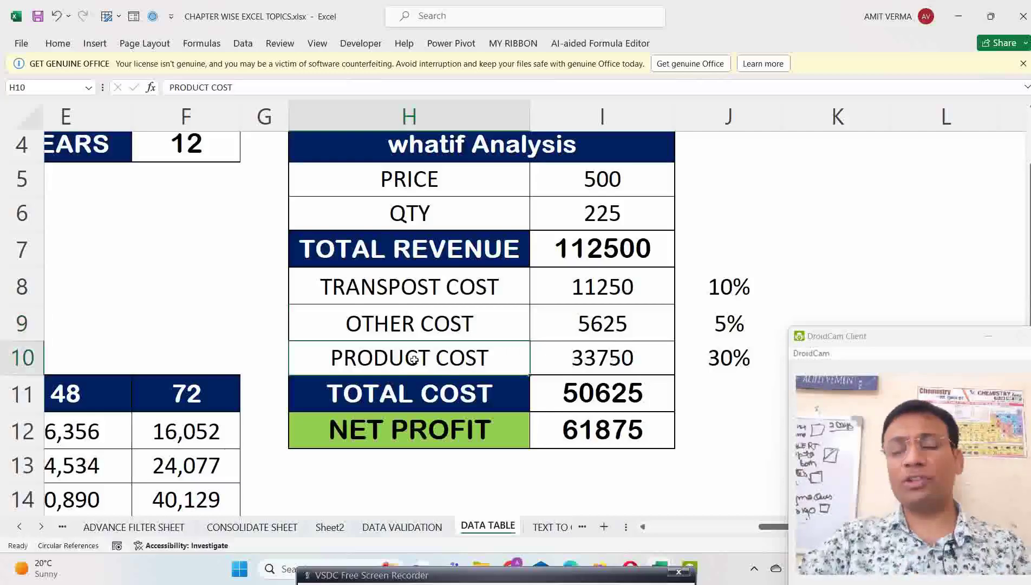
drag(515, 298, 518, 356)
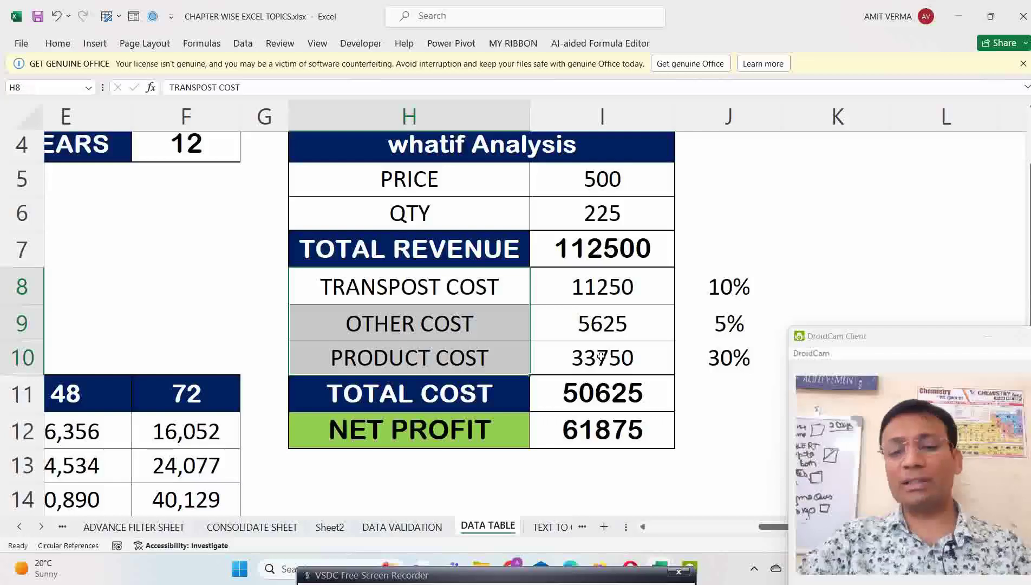
key(Down)
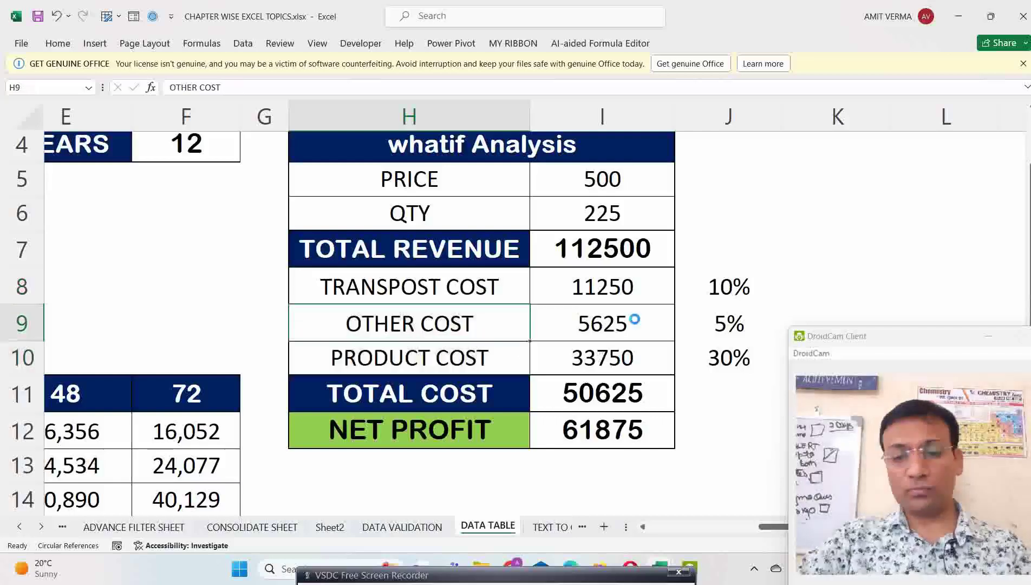
key(Down)
key(Down)
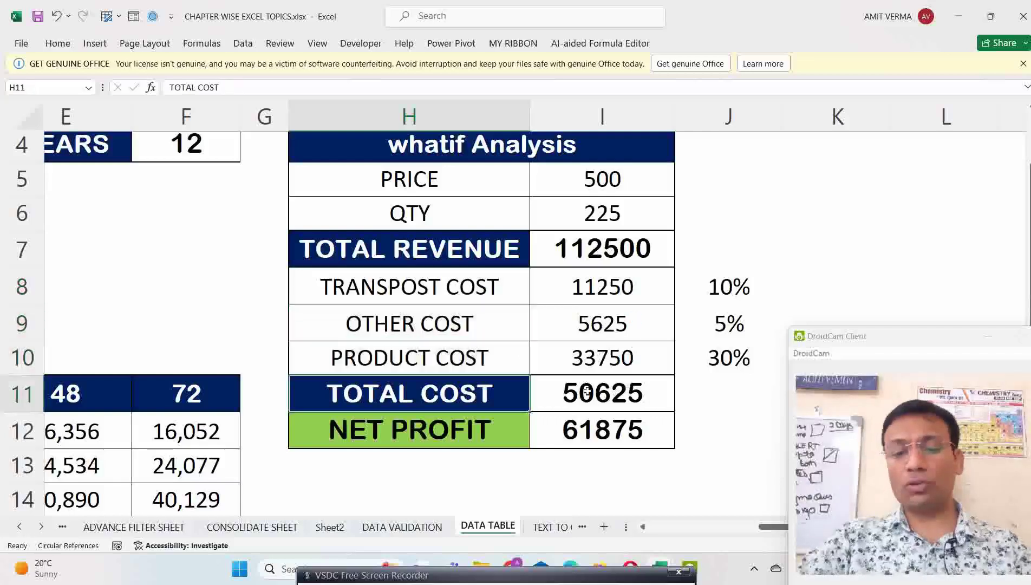
key(Right)
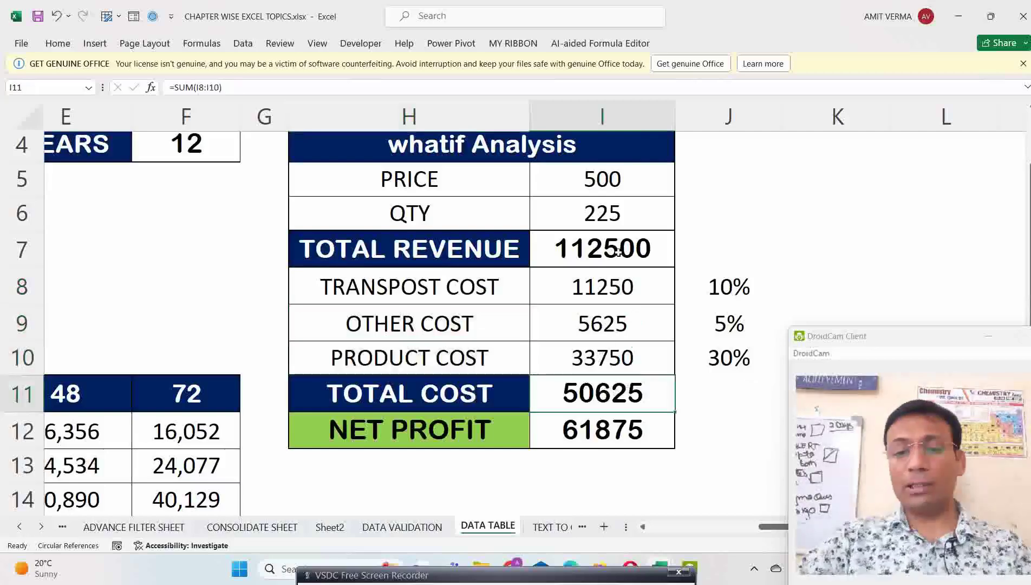
- Trace the model from total revenue in row 7 through total cost to net profit in row 12
key(Left)
key(Up)
key(Up)
key(Up)
key(Up)
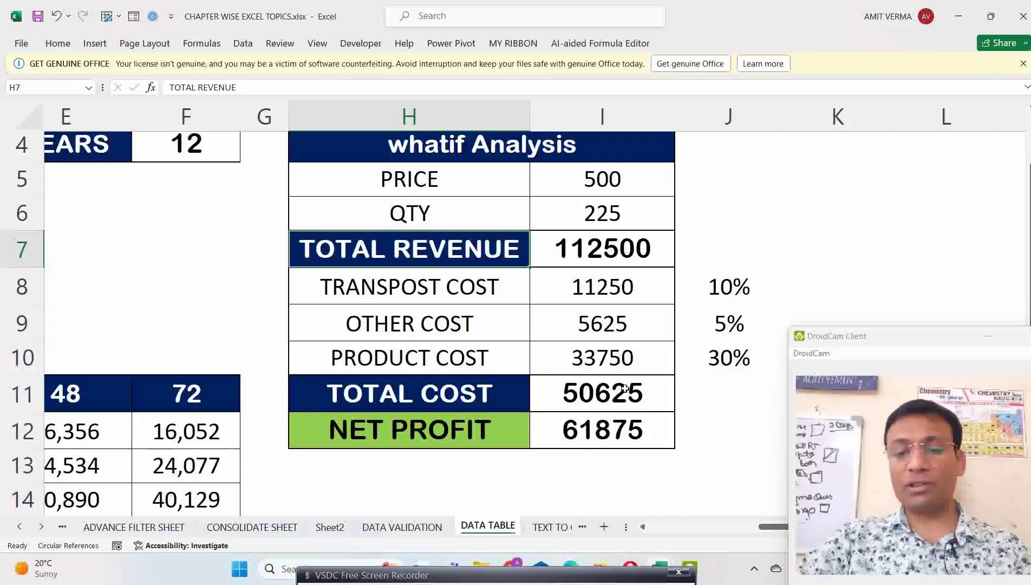
key(Down)
key(Down)
key(Down)
key(Down)
key(Down)
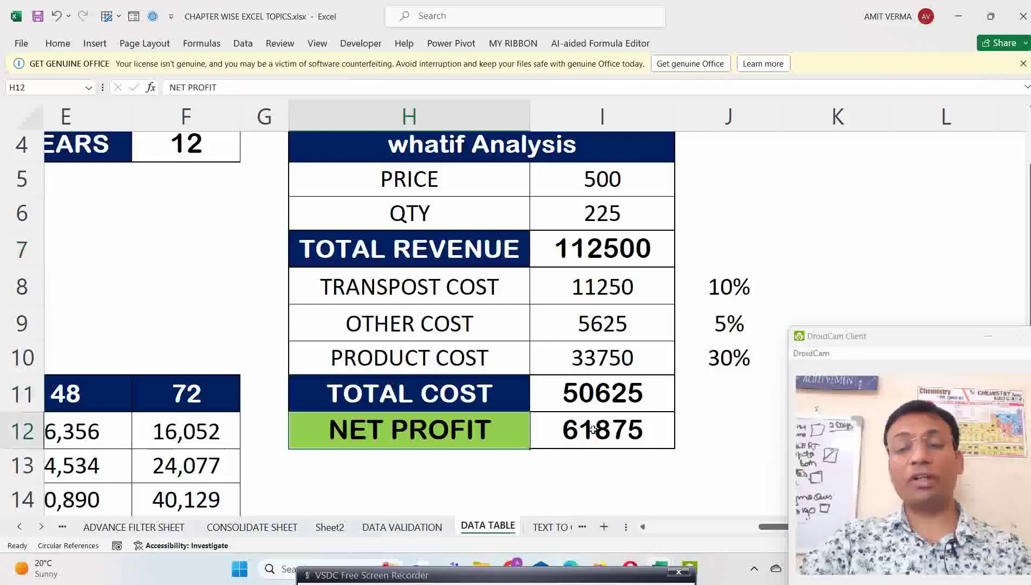
- Try entering 125 in the QTY label cell H6, and undo the entry
key(Up)
key(Up)
key(Up)
key(Up)
key(Up)
key(Up)
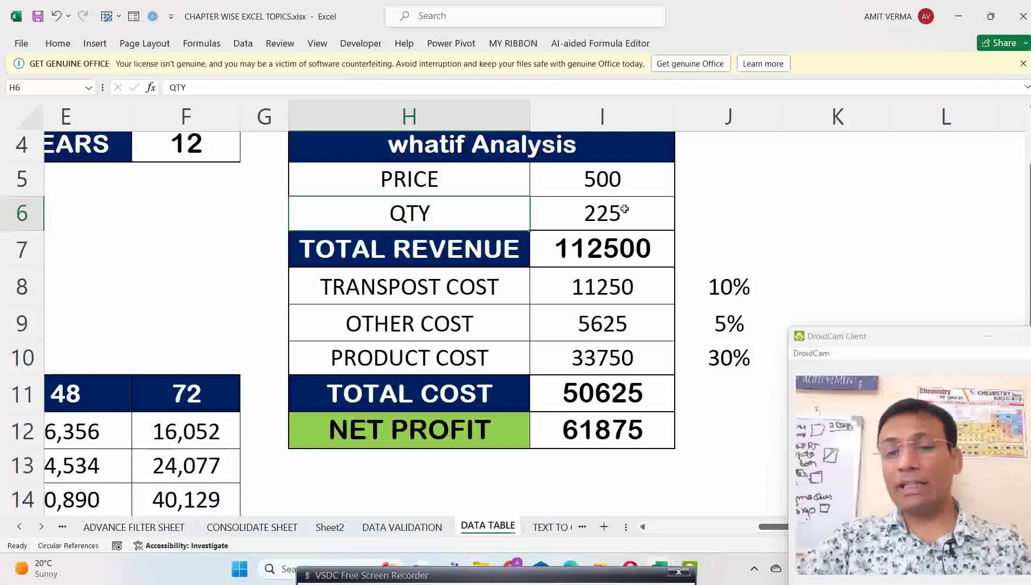
text(125)
key(Return)
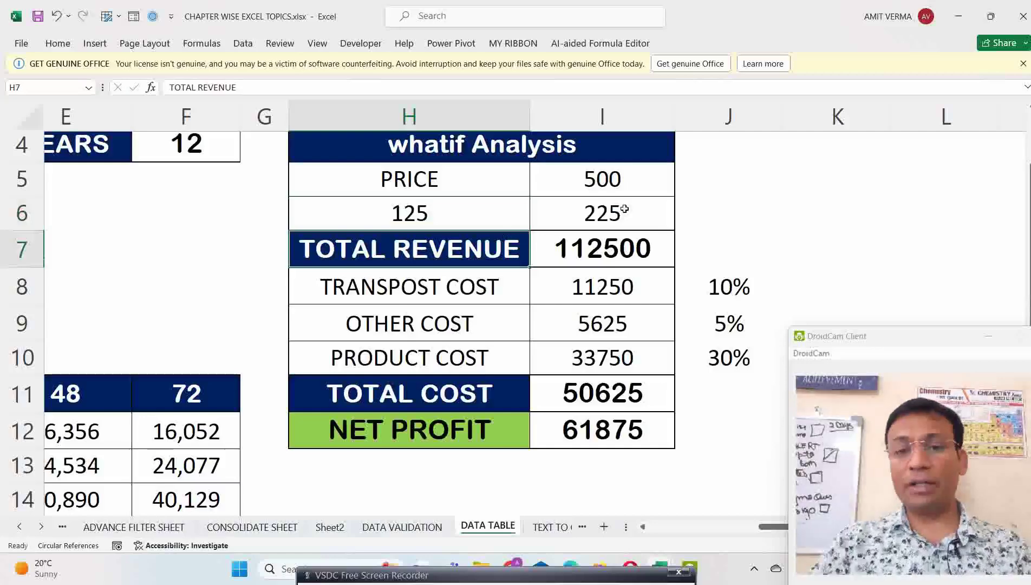
key(ctrl+z)
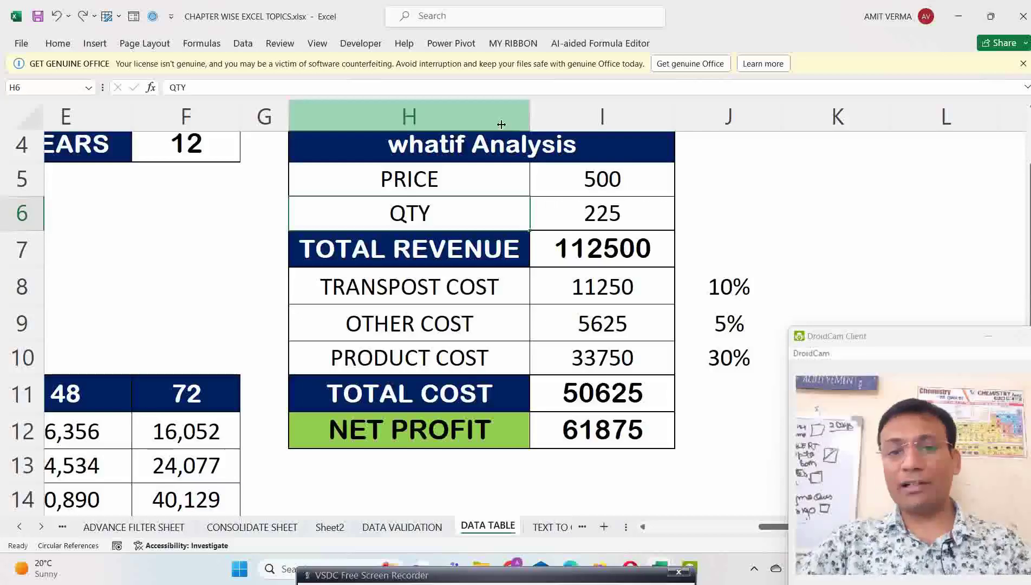
- Open the Scenario Manager, move it clear of the values in column I, and show the 125 QTY scenario
click(243, 43)
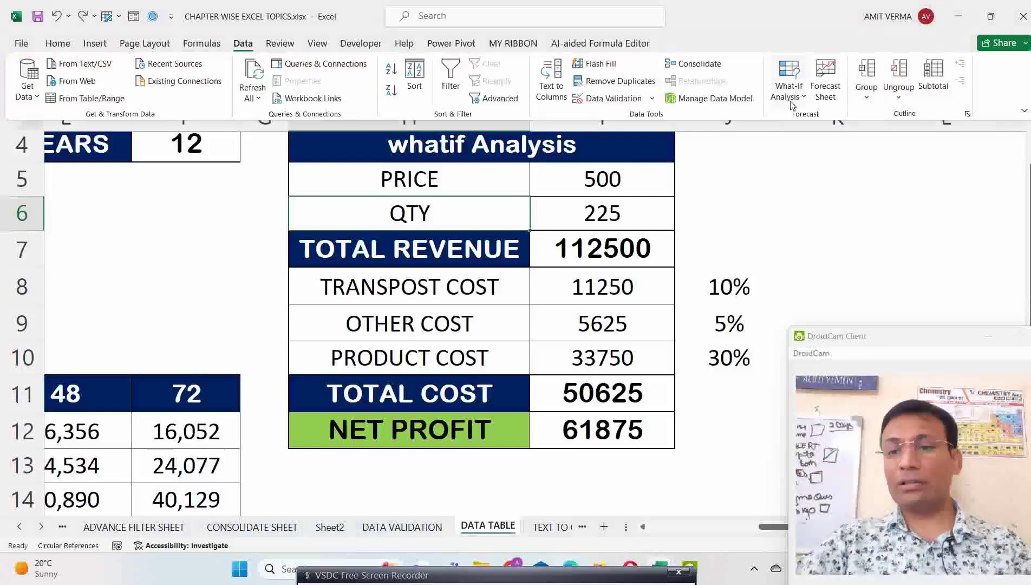
click(803, 98)
click(804, 119)
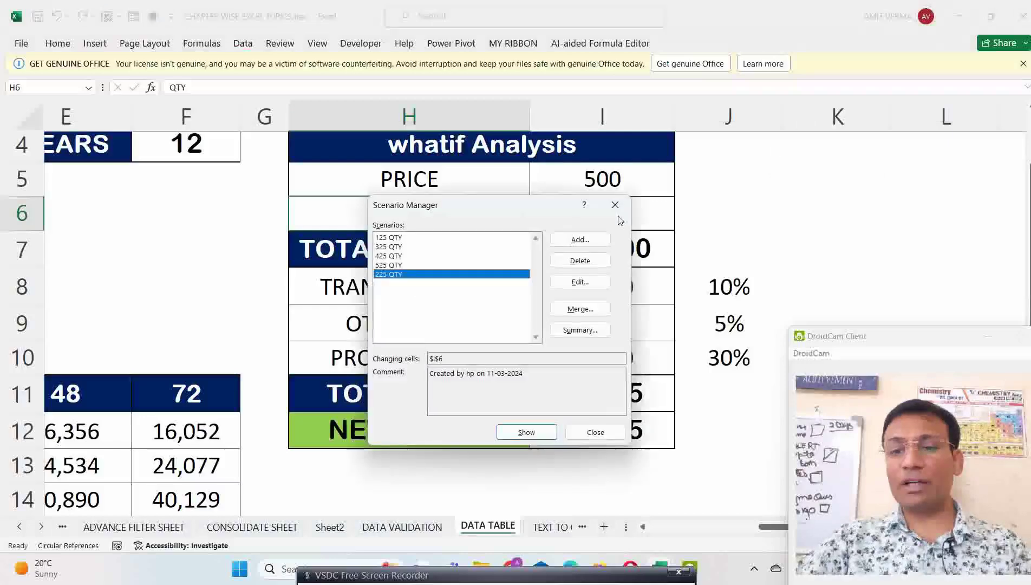
drag(435, 207, 297, 163)
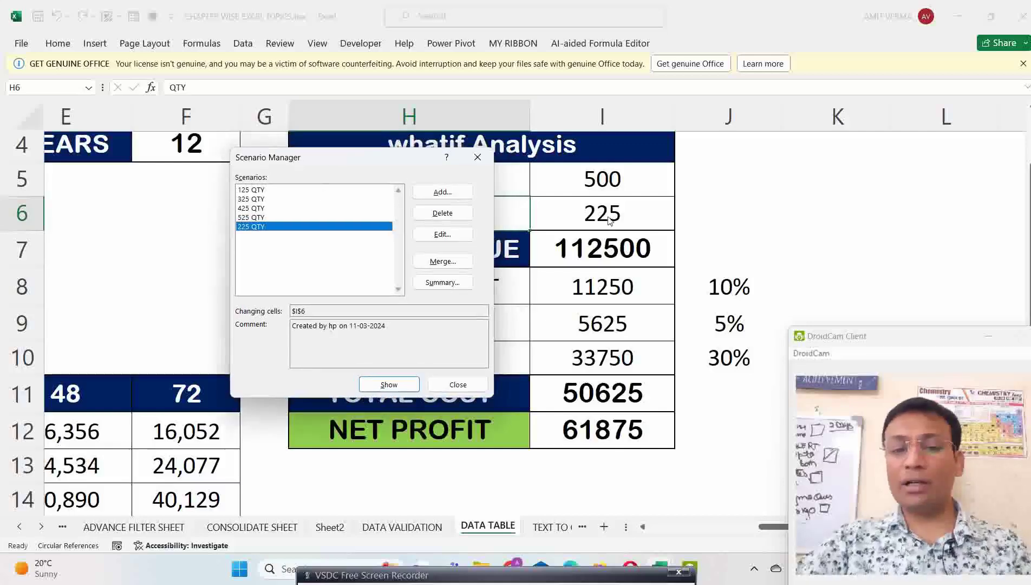
click(255, 190)
click(389, 384)
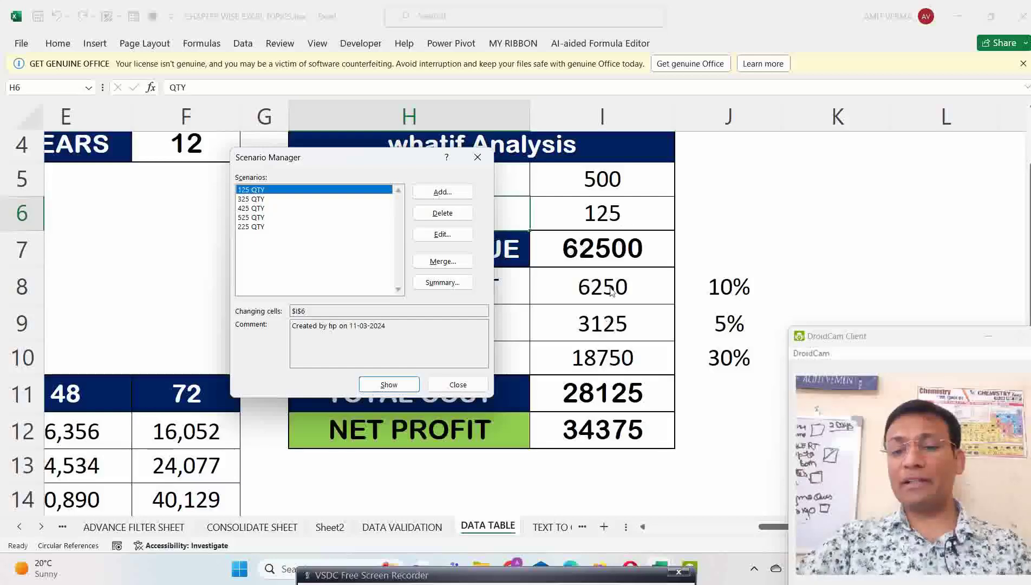
- Show the 325 QTY scenario followed by the 525 QTY scenario, and close the Scenario Manager
click(247, 200)
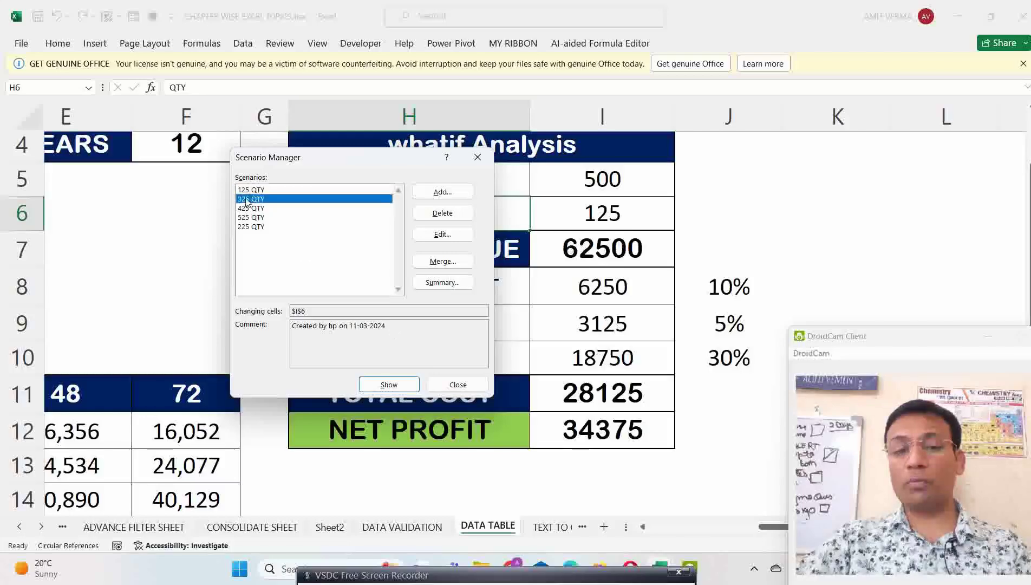
click(382, 384)
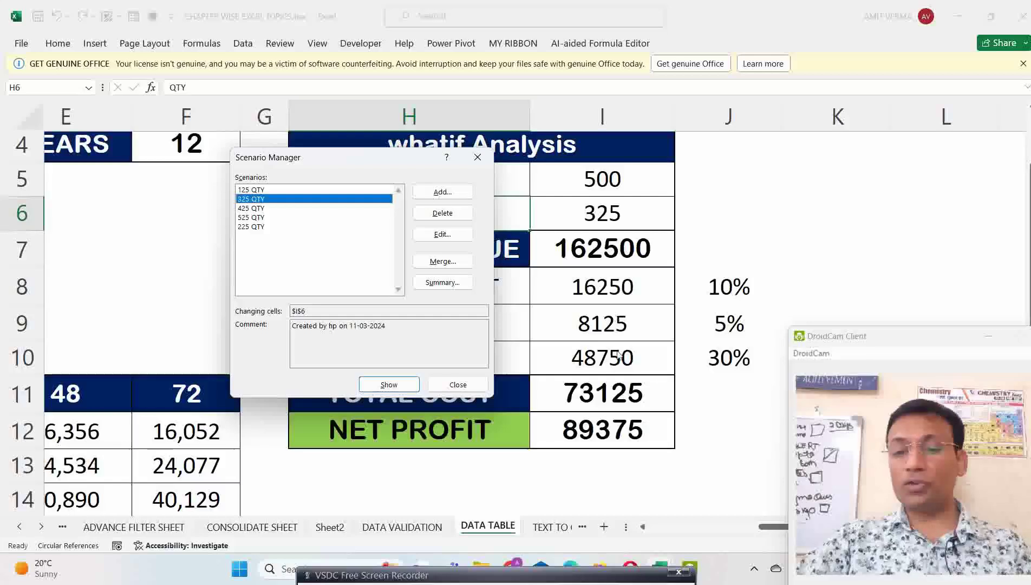
click(258, 218)
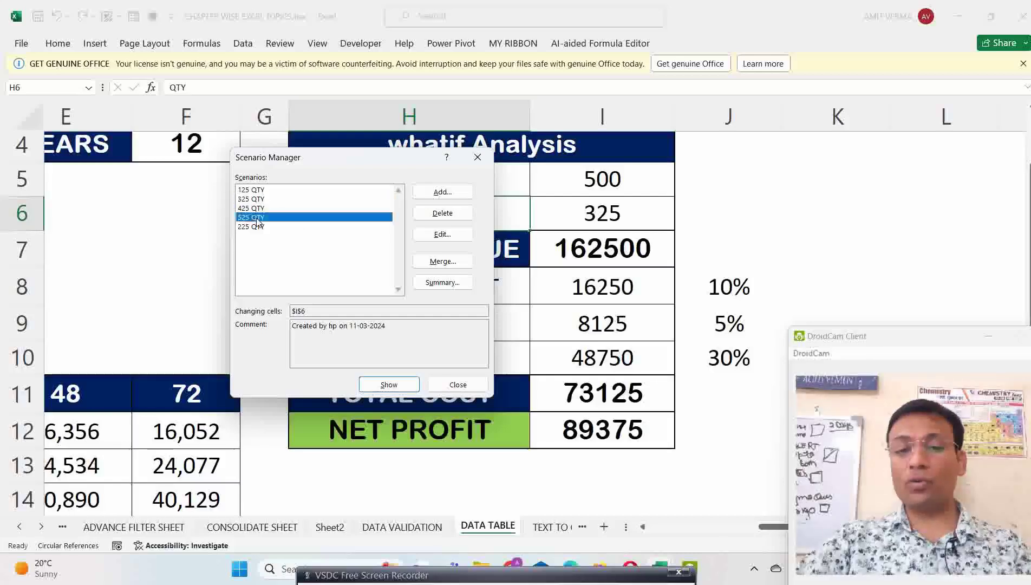
click(397, 385)
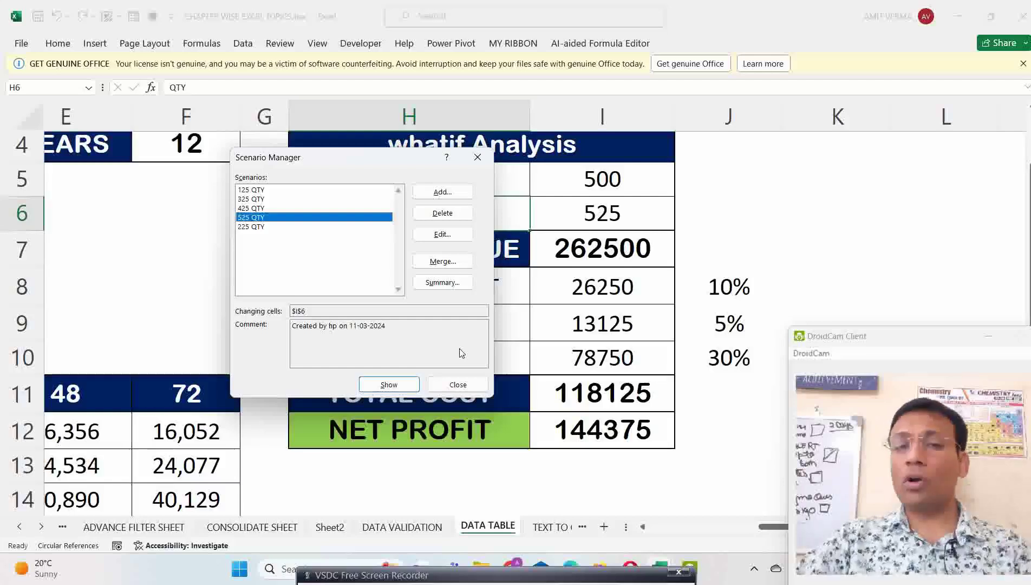
click(458, 385)
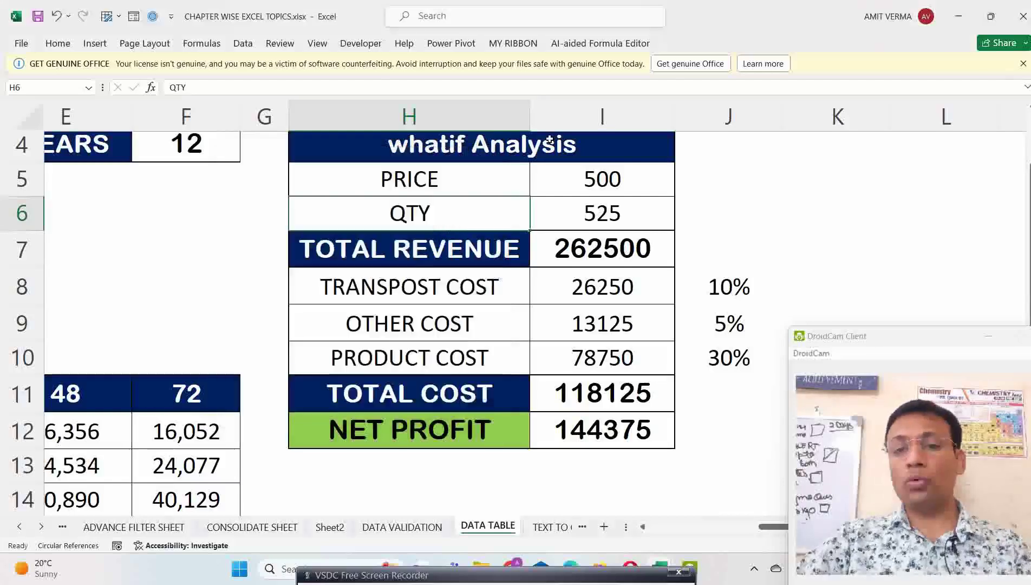
- View the Goal Seek dialog with its set cell, target value and changing cell fields, and close it without running
click(244, 48)
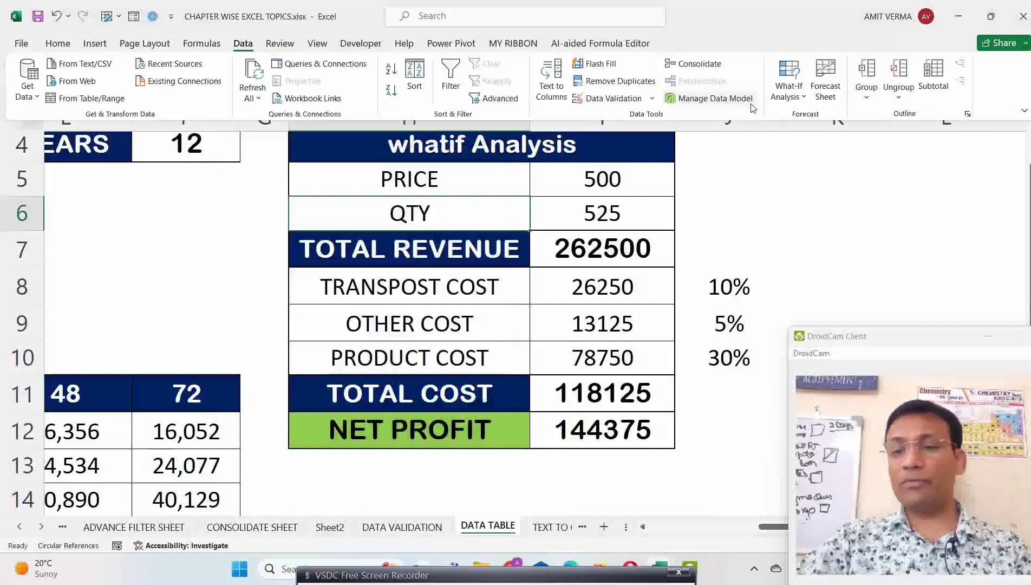
click(804, 98)
click(815, 137)
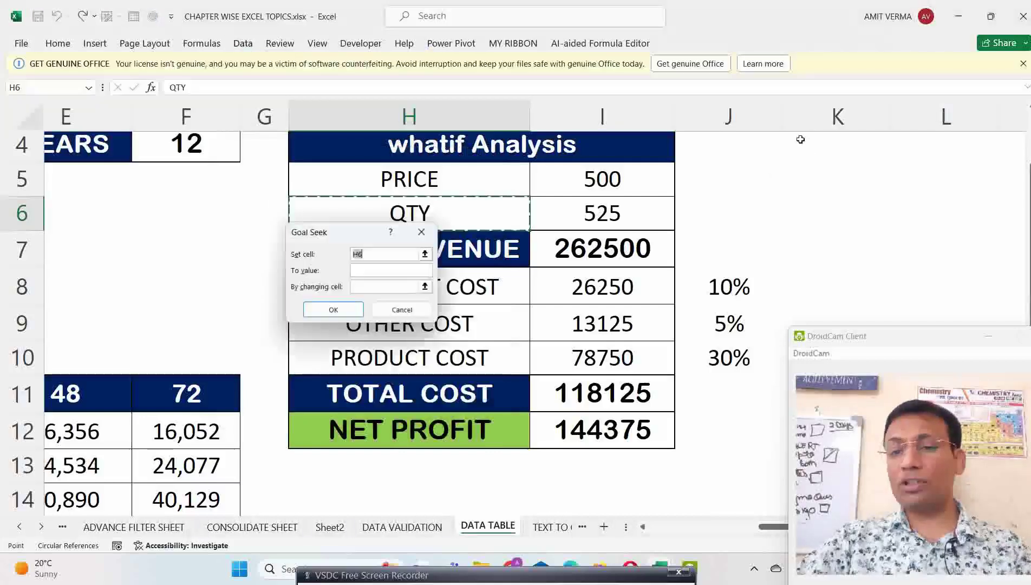
key(Escape)
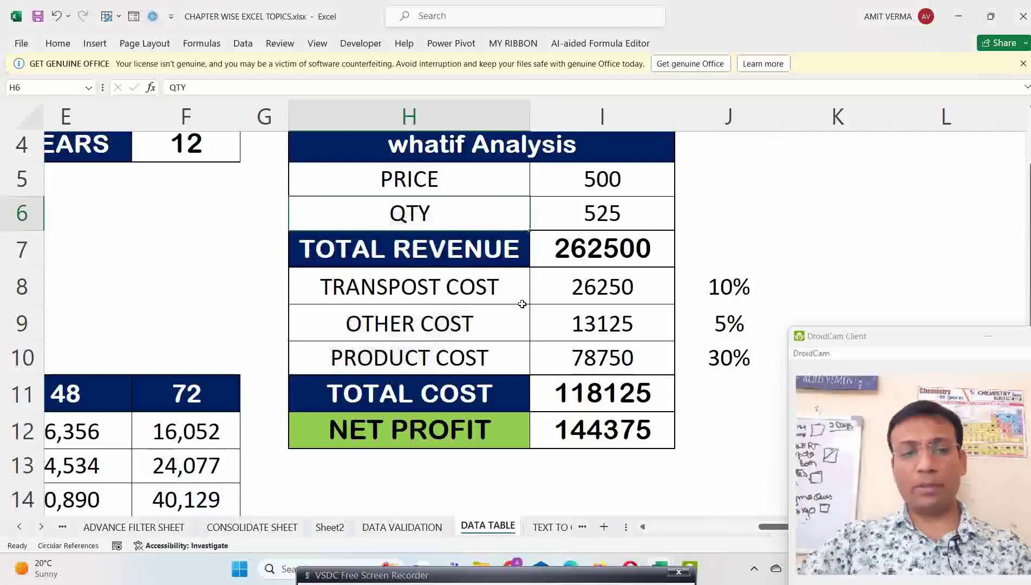
- Switch to the Book1 workbook and select the whatif Analysis heading in B2
key(alt+Tab)
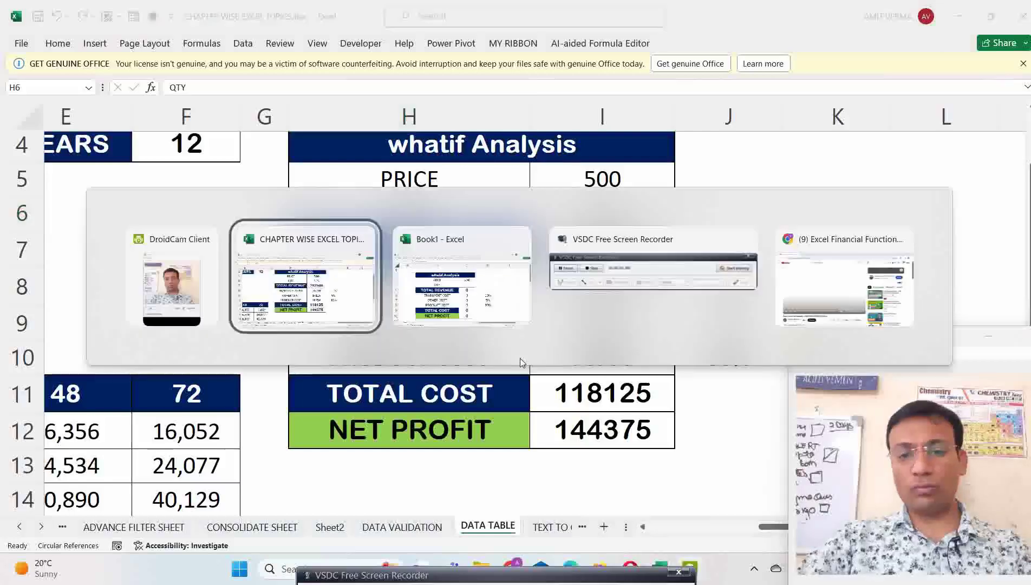
click(412, 266)
click(444, 177)
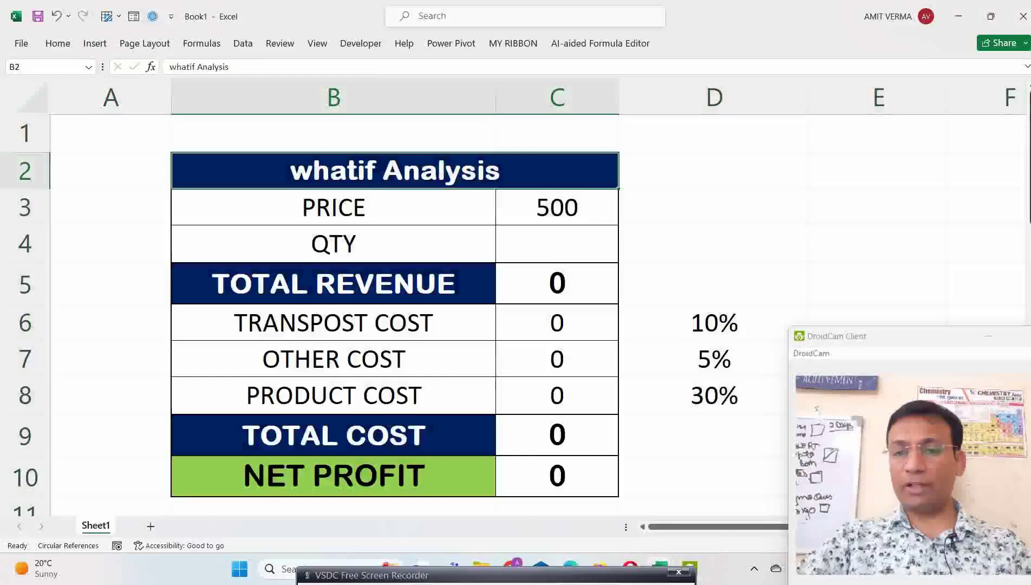
scroll(595, 226, down, 2)
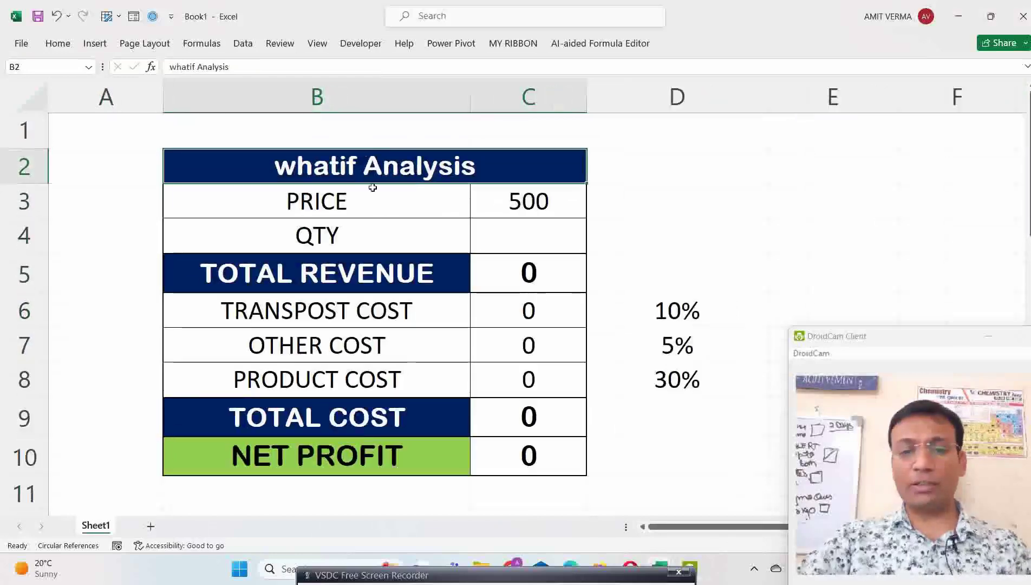
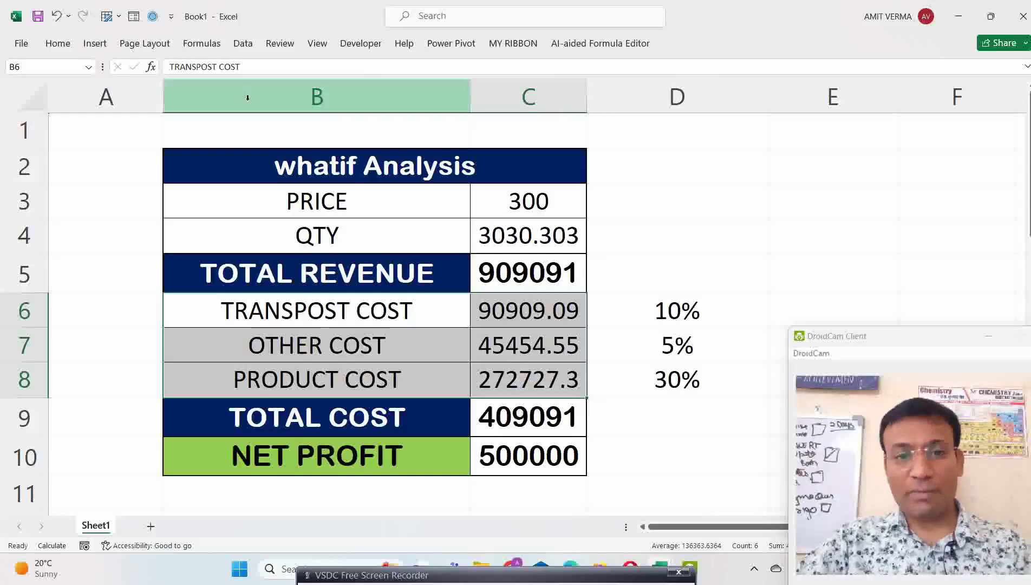
- Run Goal Seek on the net profit in C10 with a target of 2000000 by changing the quantity in C4, and accept it
click(245, 42)
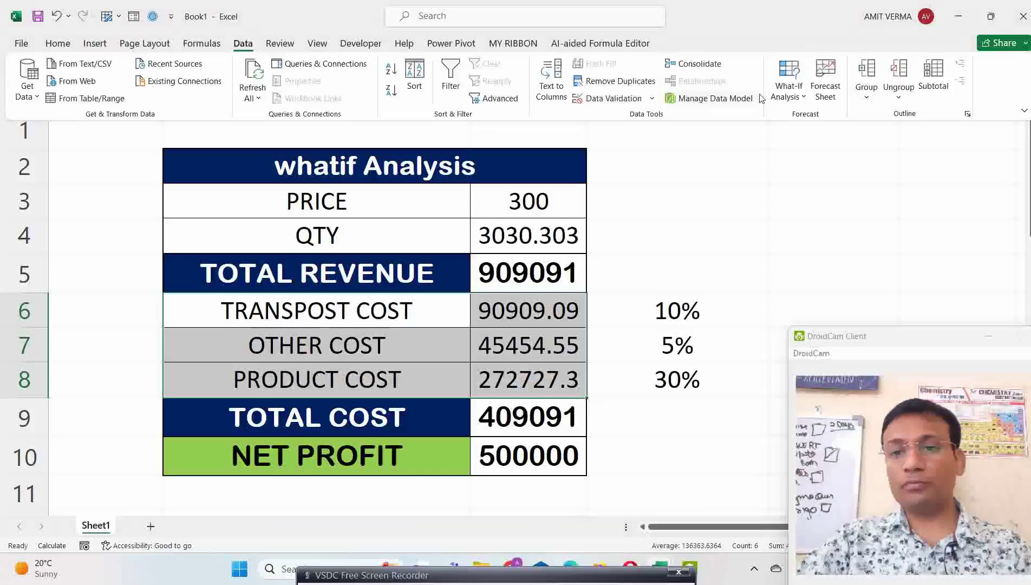
click(795, 93)
click(814, 138)
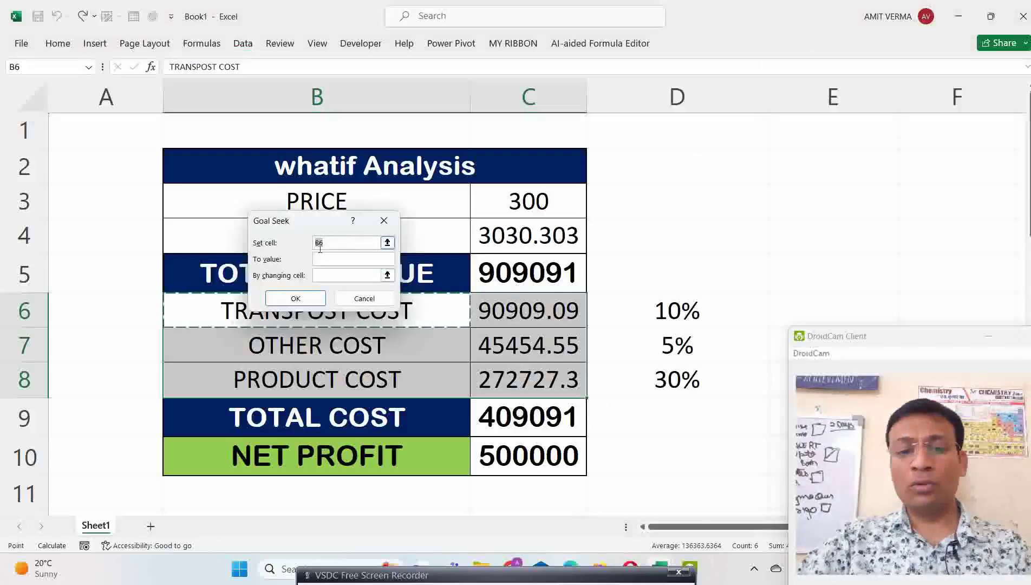
click(520, 445)
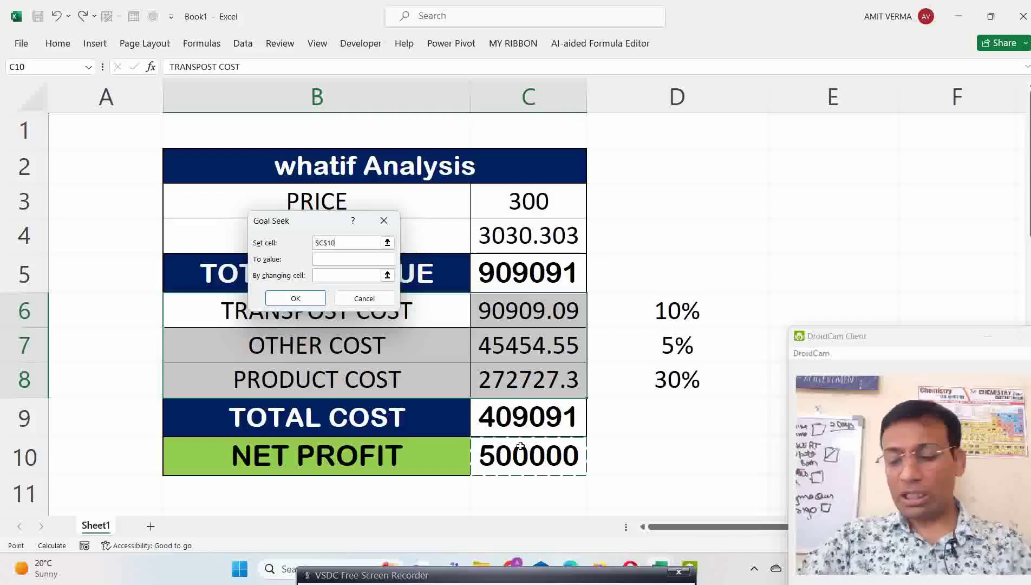
click(342, 258)
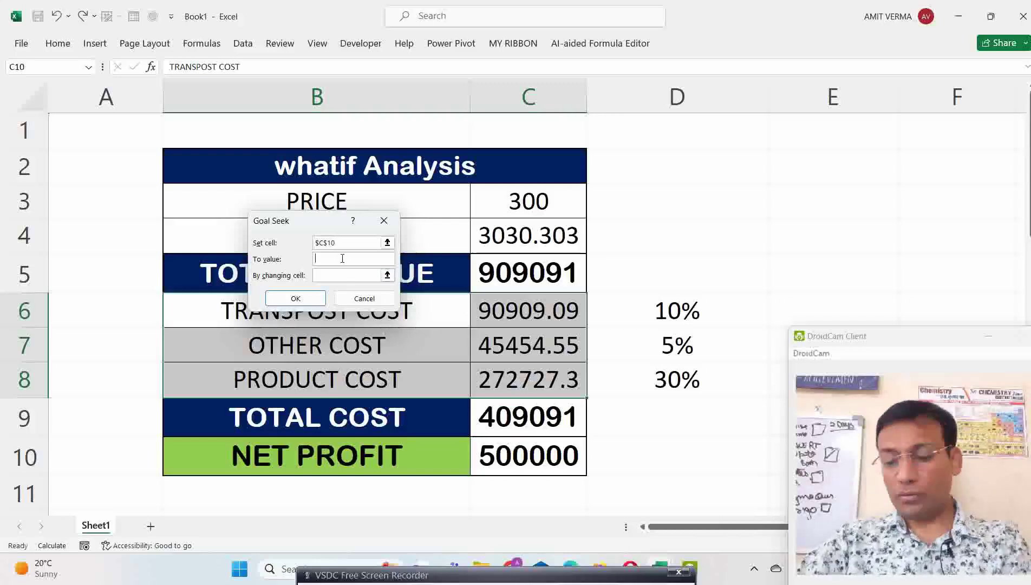
text(2000000)
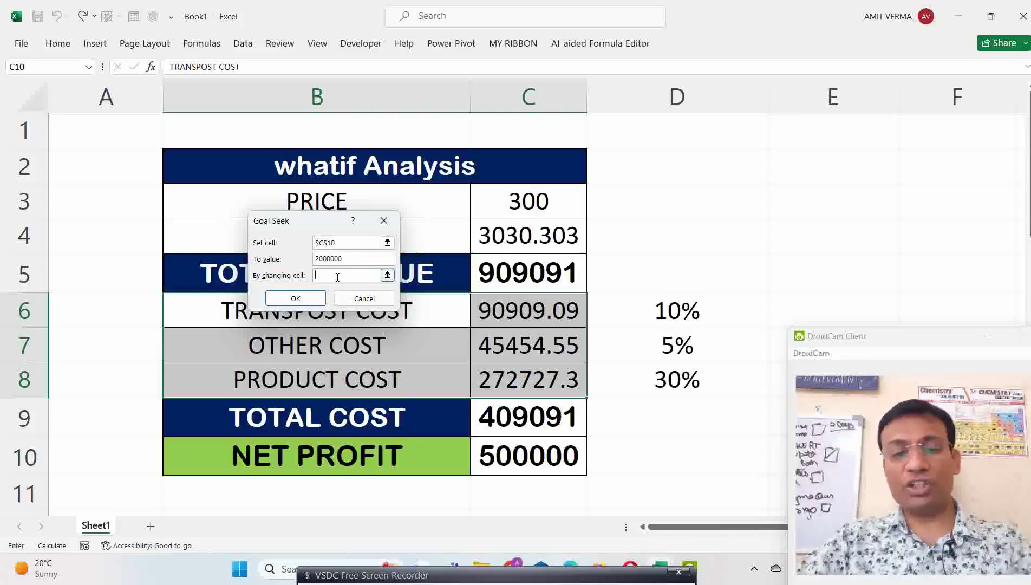
click(536, 242)
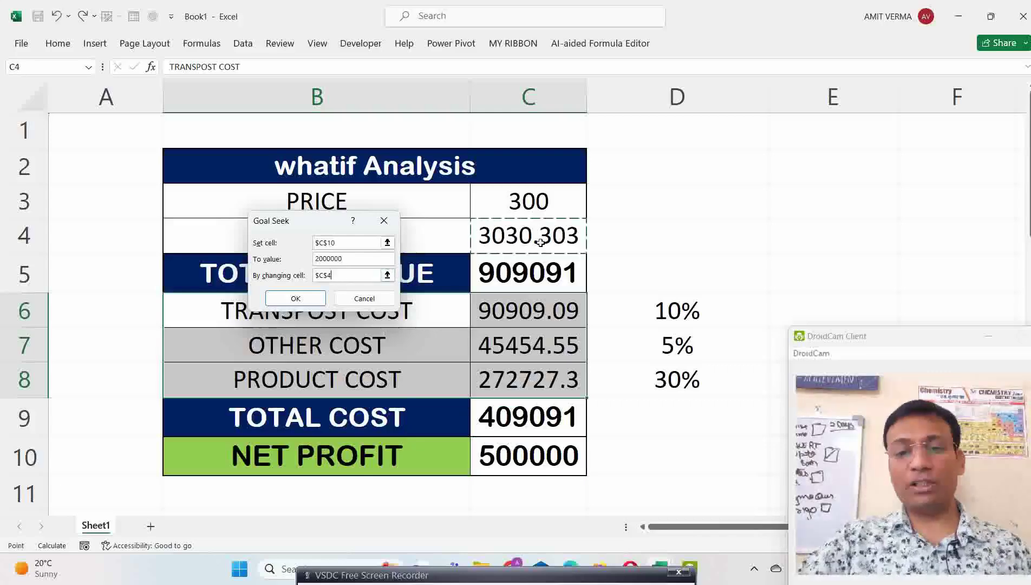
click(293, 299)
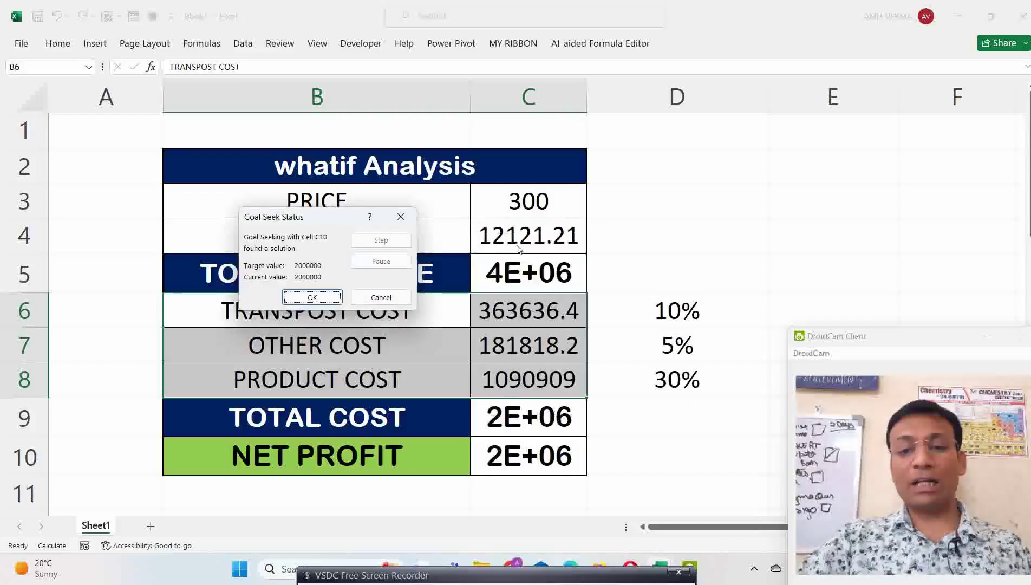
click(315, 296)
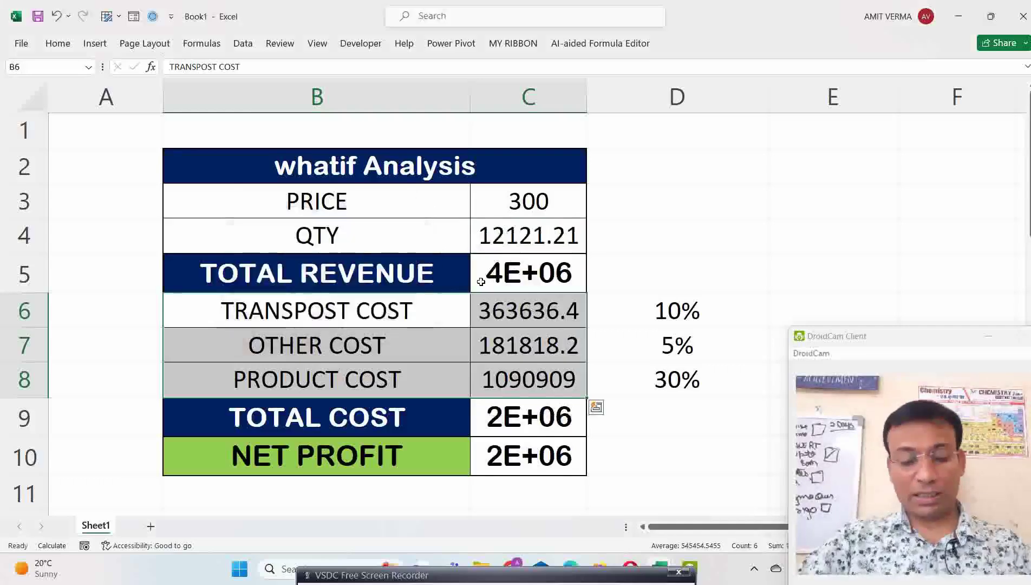
- Run Goal Seek on the net profit in C10 with a target of 200000 by changing the quantity in C4, and accept it
key(alt+a)
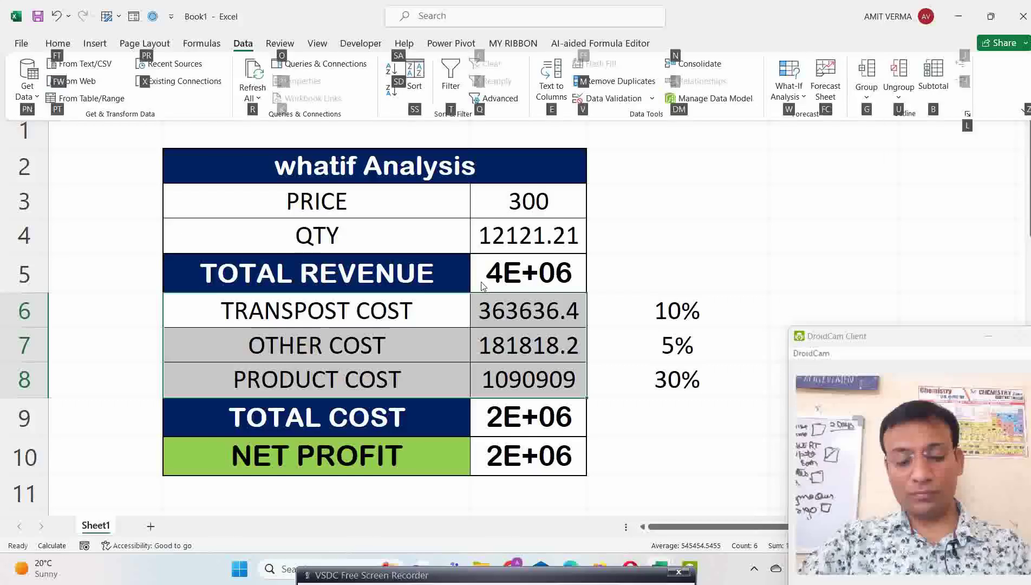
key(w)
key(g)
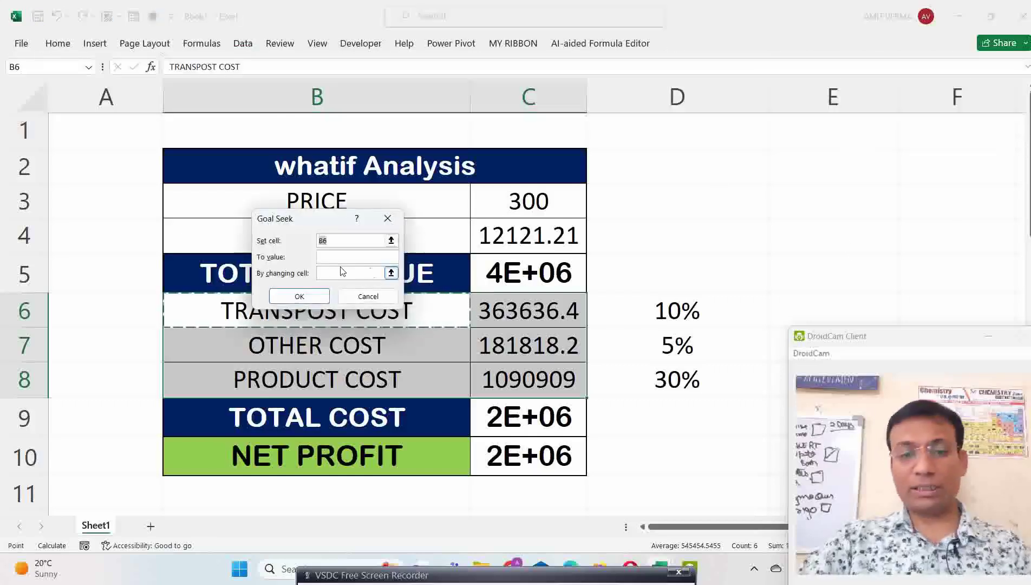
click(535, 444)
click(328, 254)
text(200000)
click(328, 273)
click(531, 236)
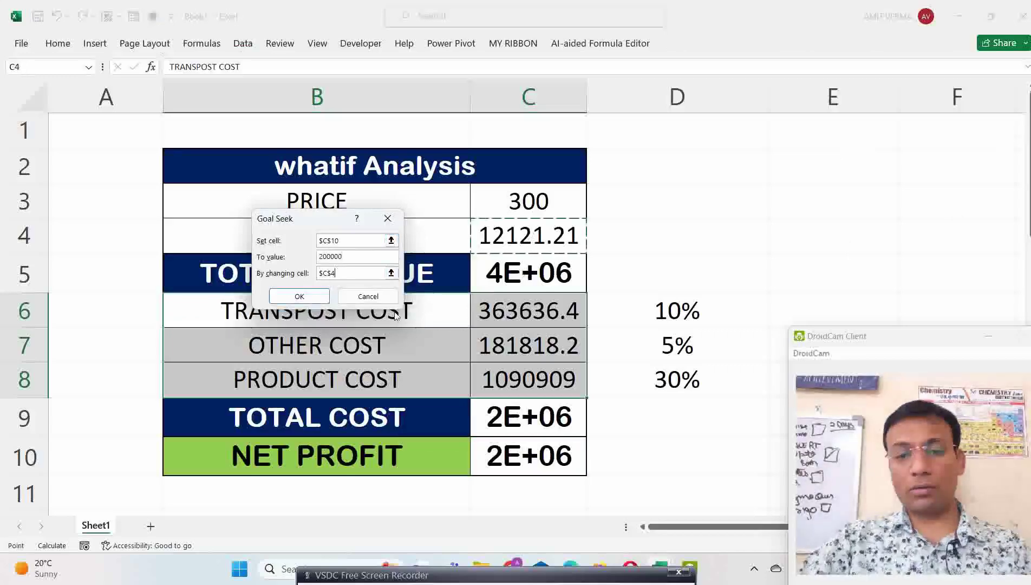
click(298, 297)
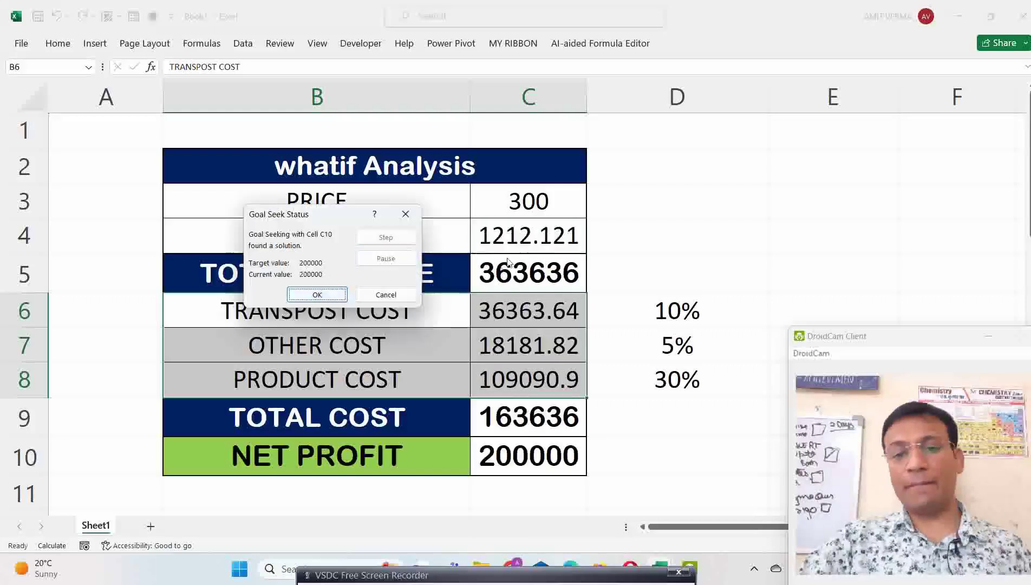
click(320, 295)
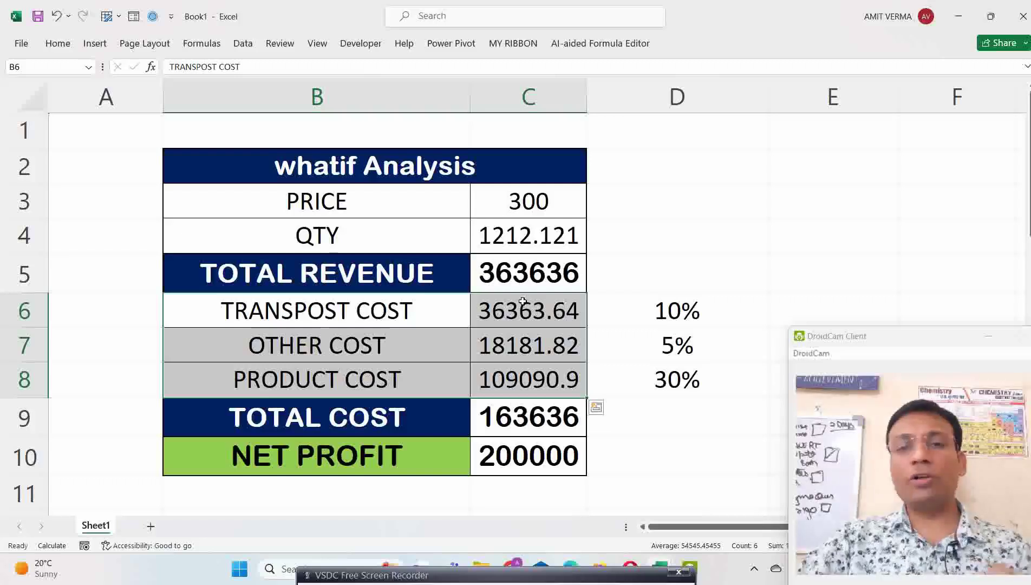
- View the saved quantity scenarios in the Scenario Manager and close it without showing any
key(alt+a)
click(788, 81)
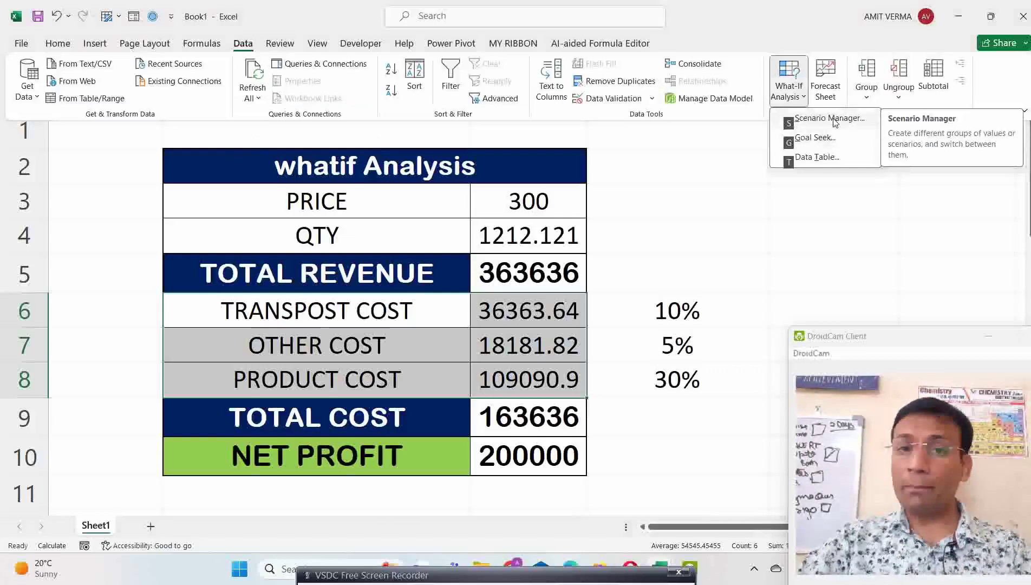
click(834, 123)
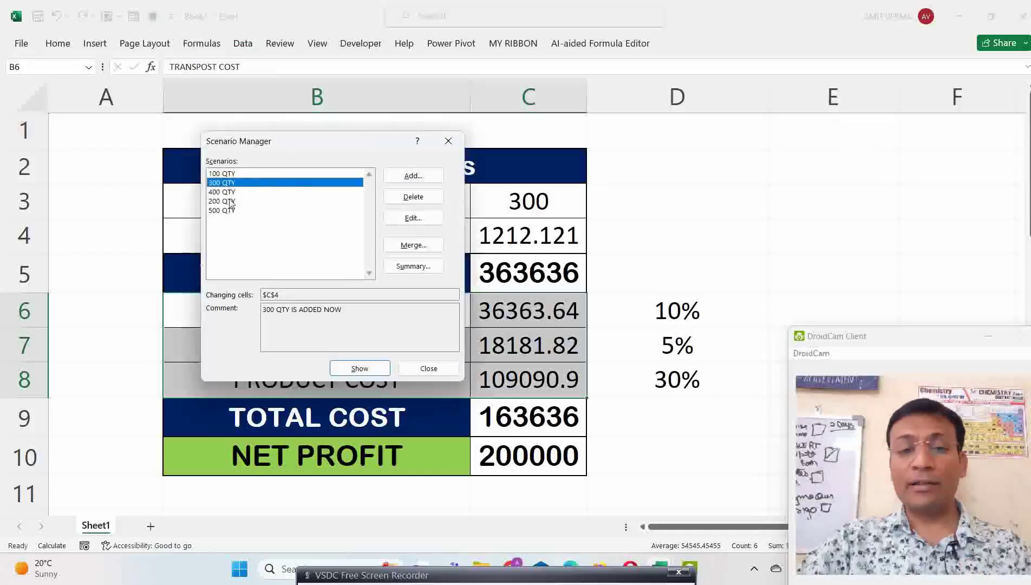
click(428, 367)
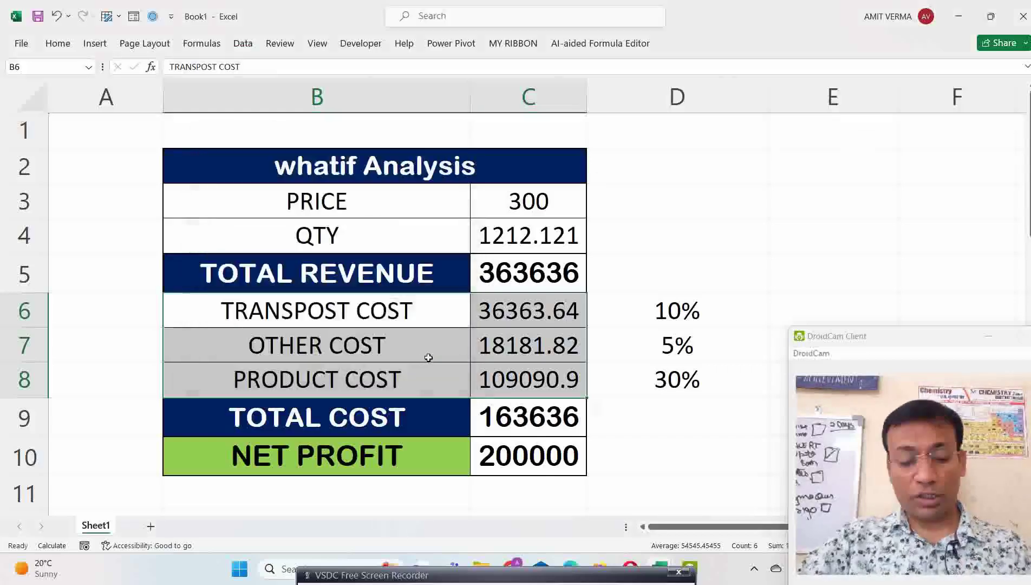
- View the empty Goal Seek dialog once more and cancel it
click(243, 43)
click(789, 86)
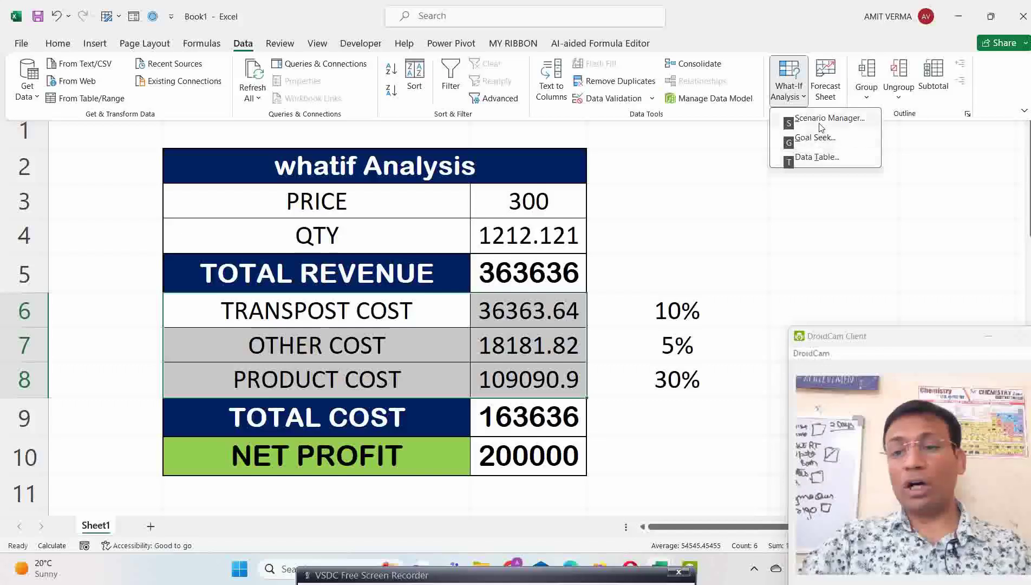
click(815, 138)
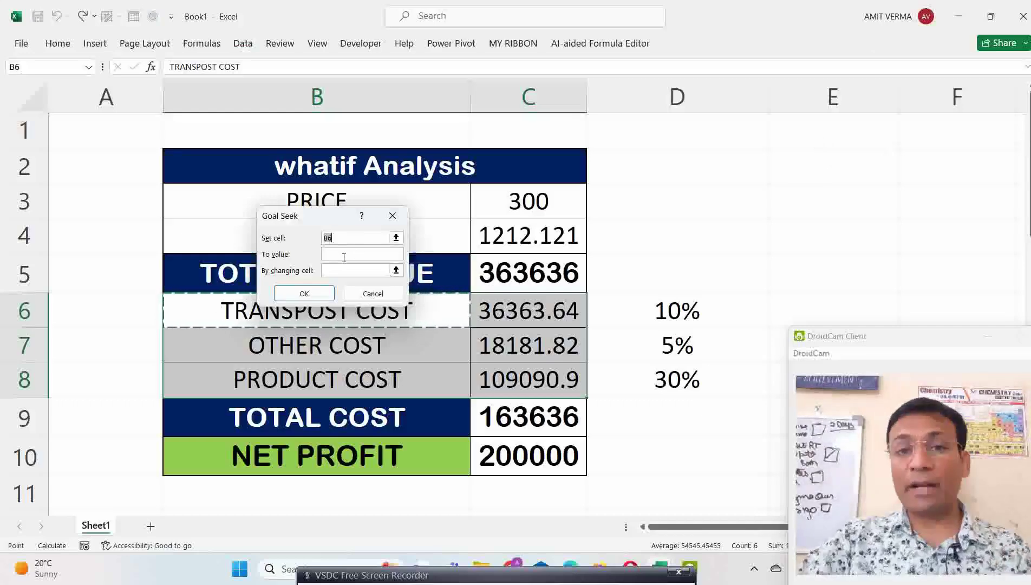
click(365, 295)
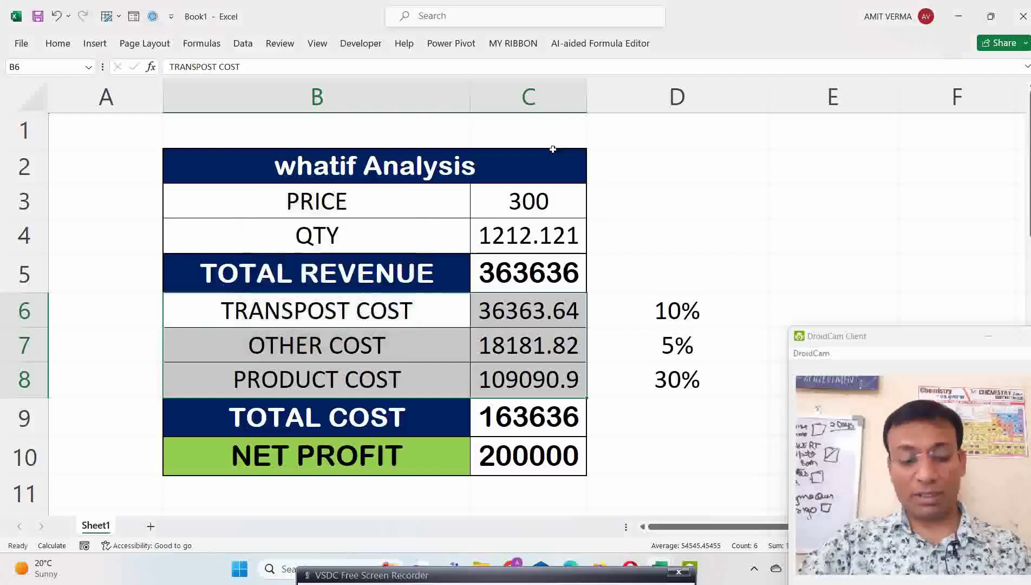
- Look at the Data Table option of What-If Analysis and examine the loan details and EMI table in rows 16 to 31
key(alt+a)
click(787, 87)
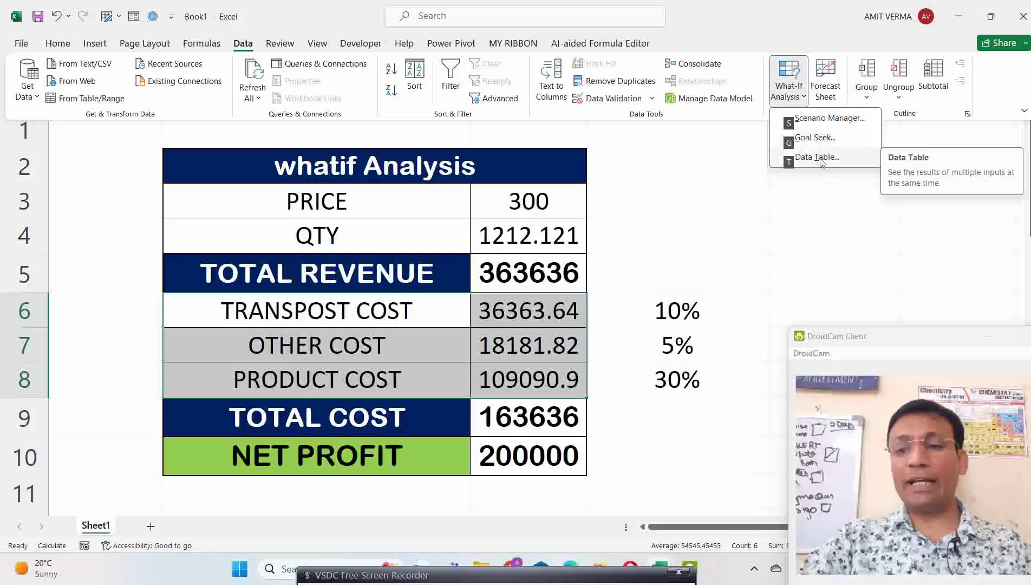
click(653, 198)
scroll(651, 193, down, 4)
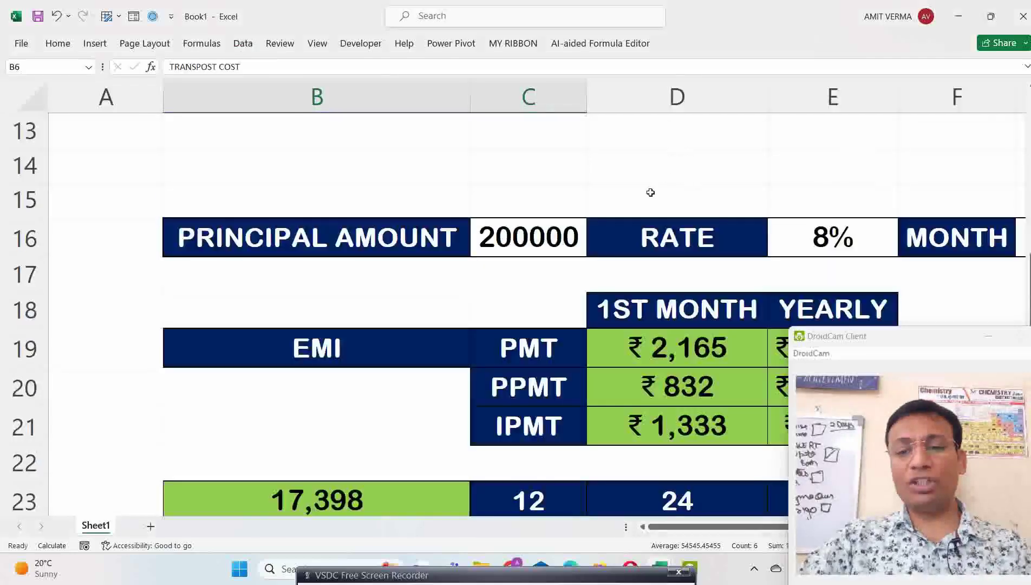
ctrl+scroll(650, 192, down, 4)
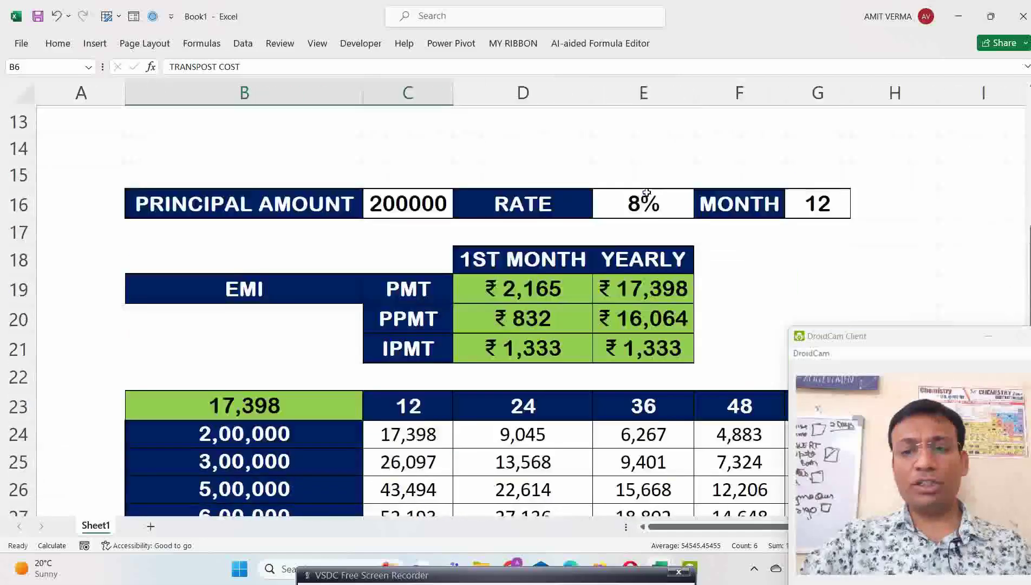
scroll(645, 194, down, 2)
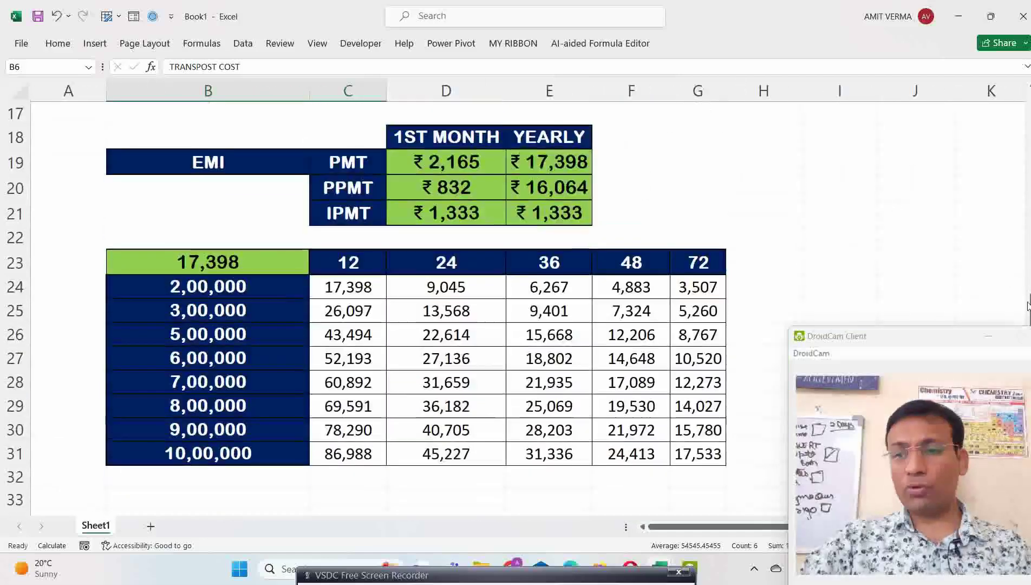
scroll(644, 194, up, 1)
scroll(410, 358, up, 1)
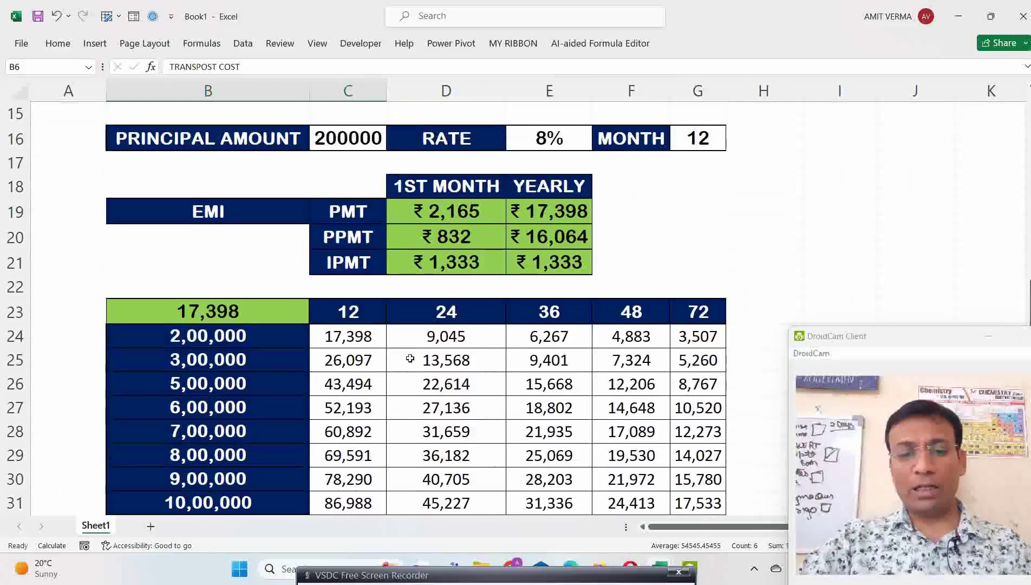
- Inspect the EMI formula in B23 and clear the data table results in C24:G31
click(250, 314)
key(F2)
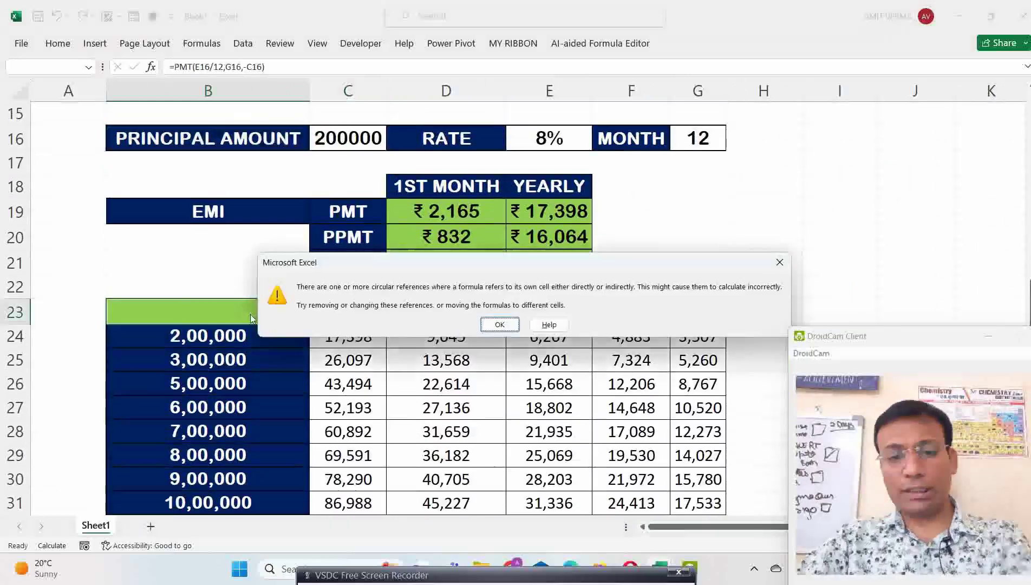
click(499, 325)
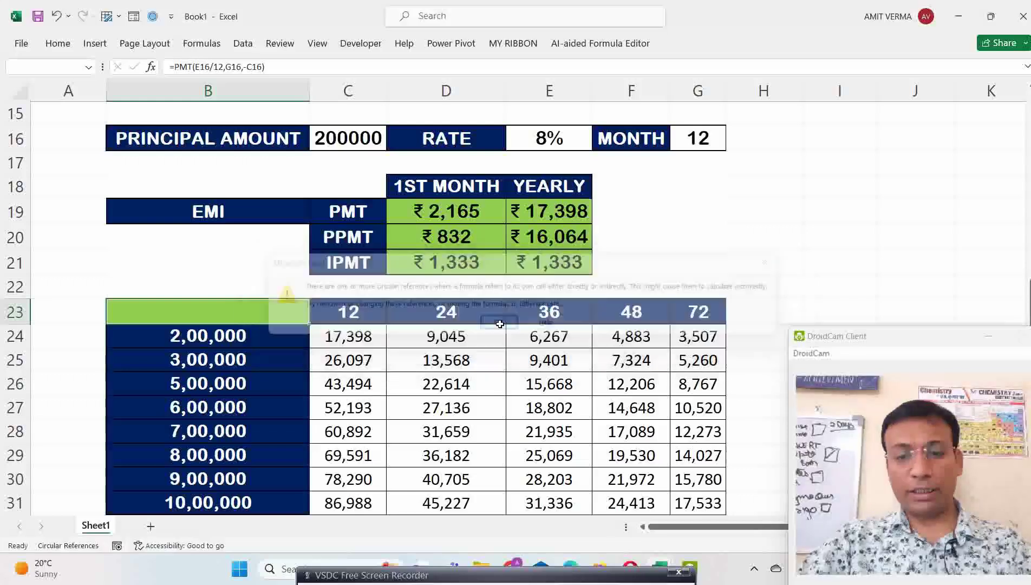
drag(334, 336, 683, 501)
key(Delete)
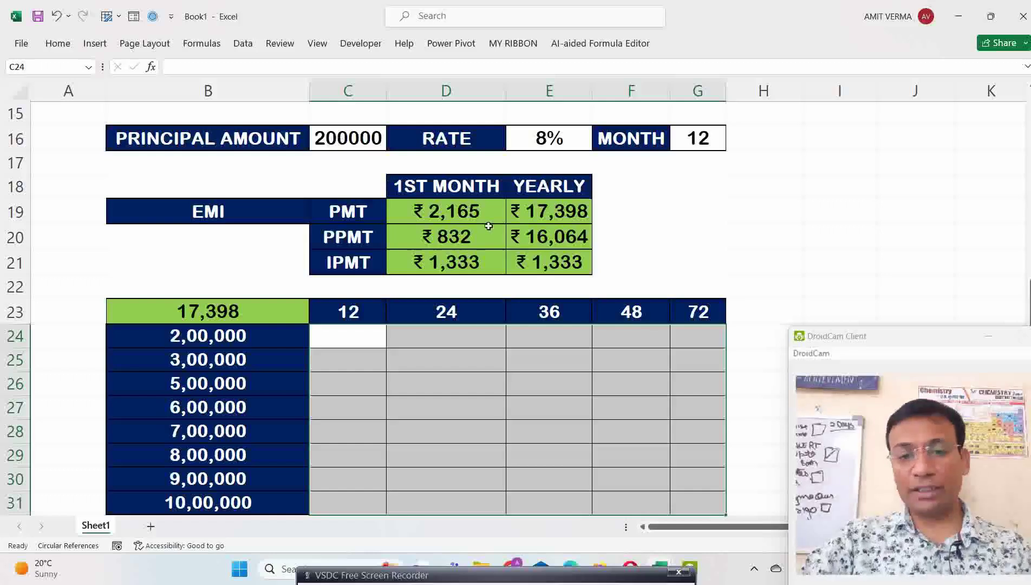
drag(466, 212, 461, 259)
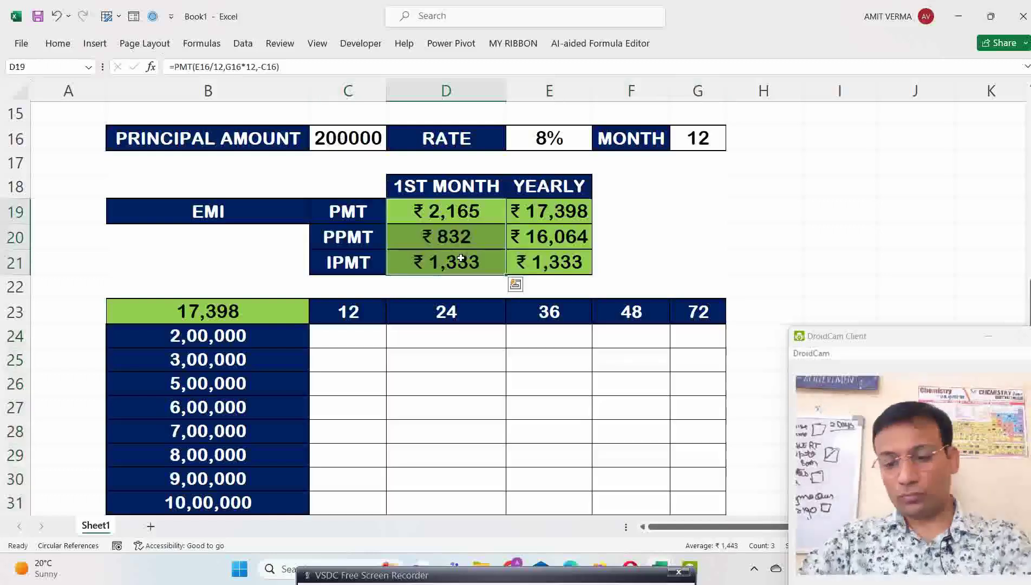
key(Delete)
key(ctrl+z)
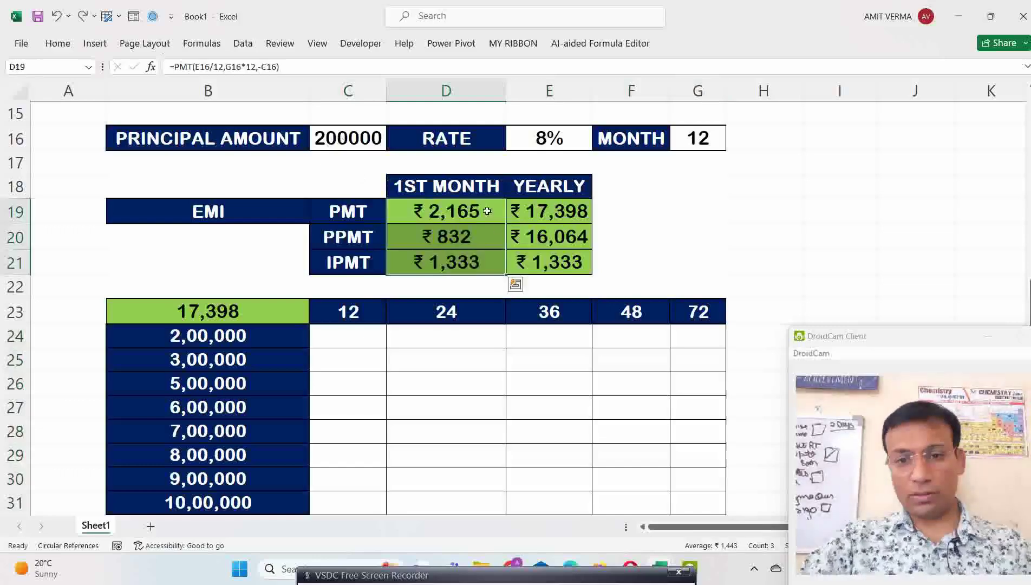
- Clear the EMI formula in B23 and the yearly PMT, PPMT and IPMT formulas in column E
click(540, 210)
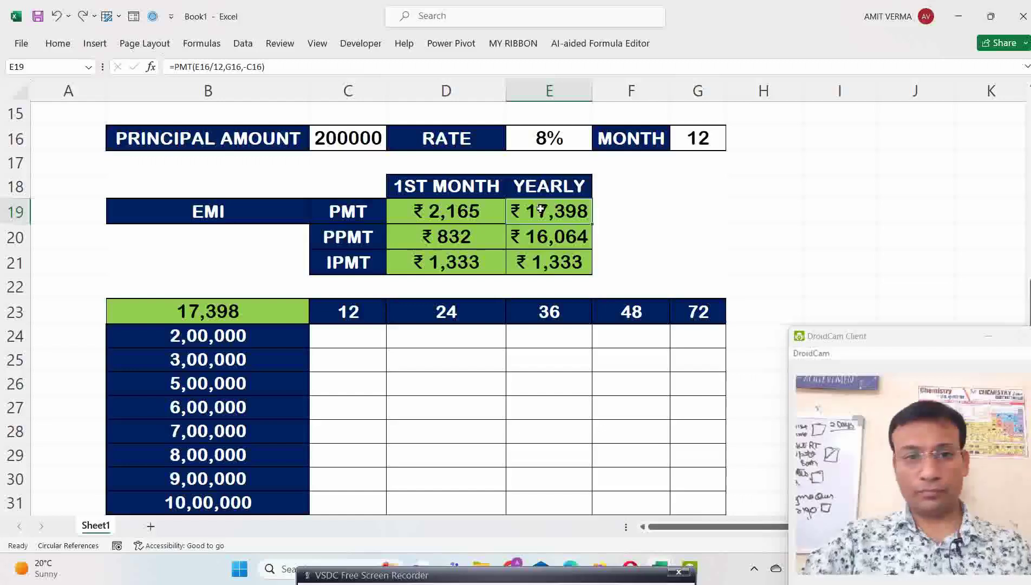
click(269, 310)
key(Delete)
drag(552, 221, 552, 286)
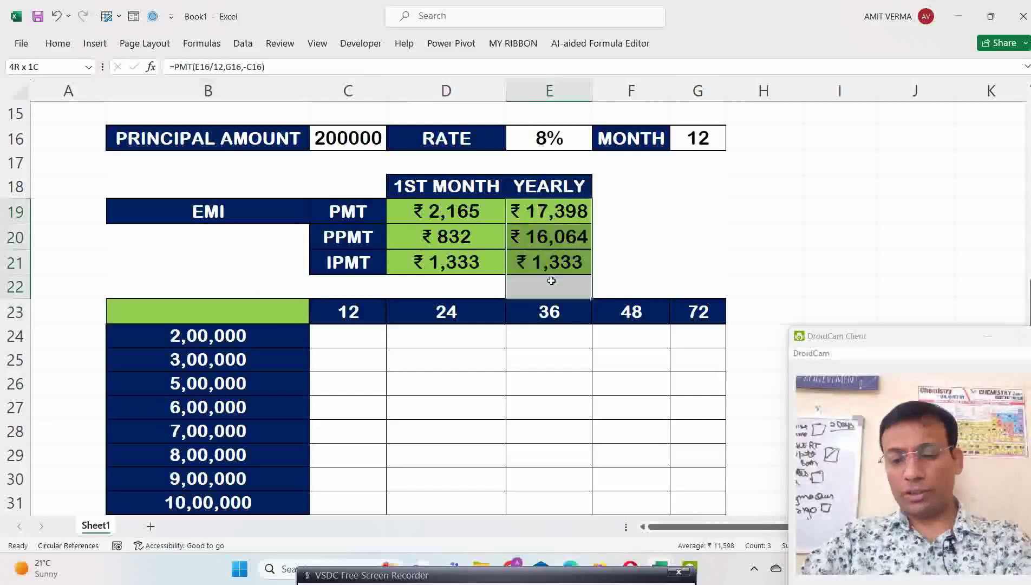
key(Delete)
- Enter the formula =D19*12 in E19 for the yearly PMT
click(535, 200)
text(=)
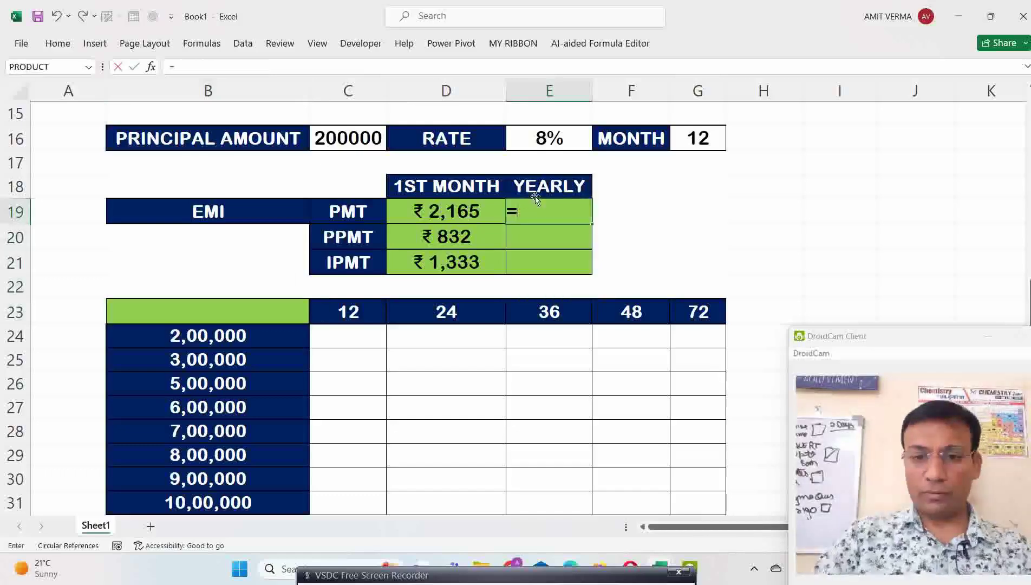
key(Left)
text(*!2)
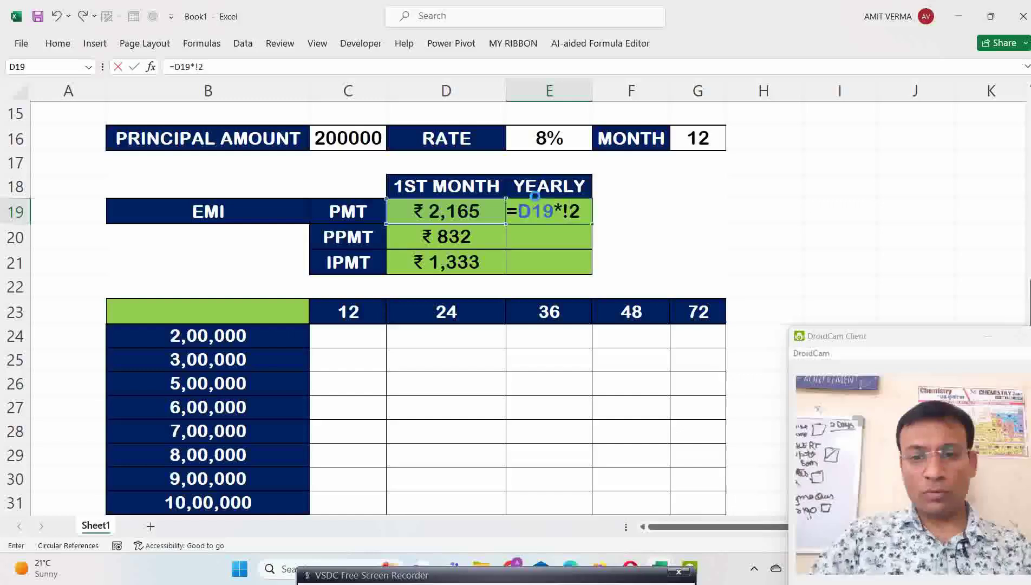
key(Return)
key(Return)
key(BackSpace)
text(1)
key(Return)
- Copy the yearly formula from E19 down to the PPMT and IPMT rows, E20:E21
key(Up)
key(ctrl+c)
key(shift+Down)
key(shift+Down)
key(ctrl+v)
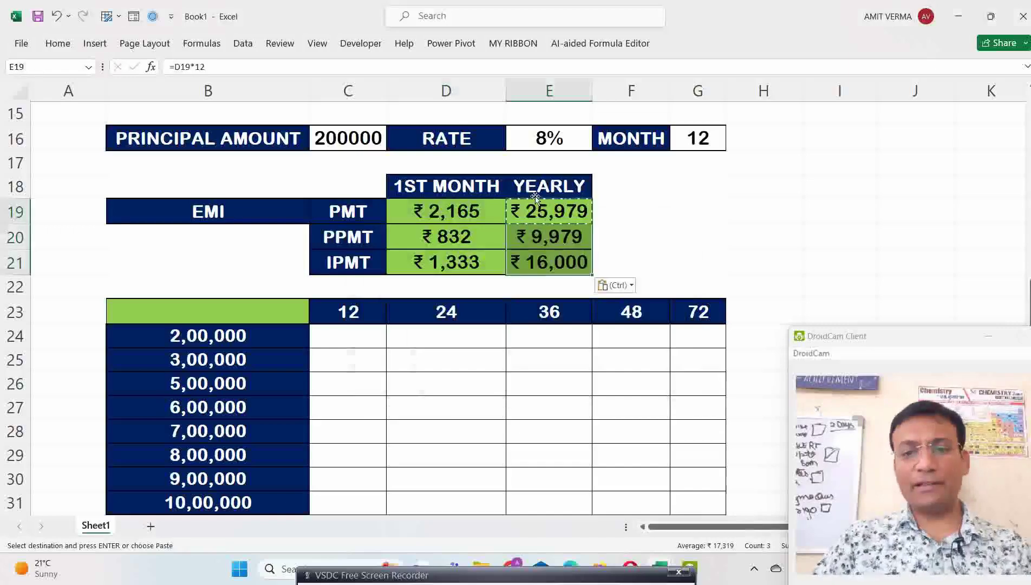
- Clear the first-month PMT, PPMT and IPMT formulas in D19:D21
key(Left)
key(shift+Down)
key(shift+Down)
key(Delete)
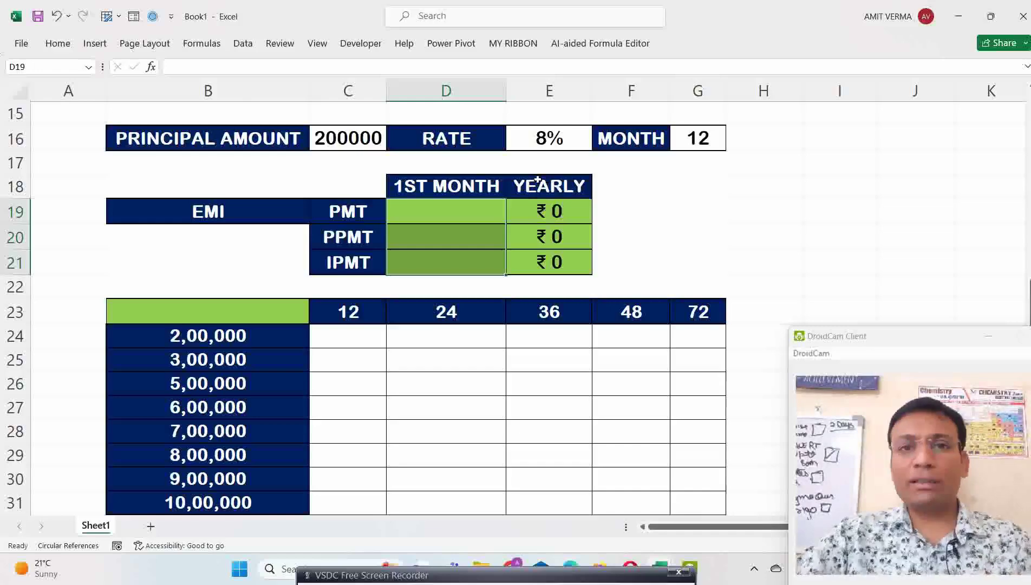
click(444, 214)
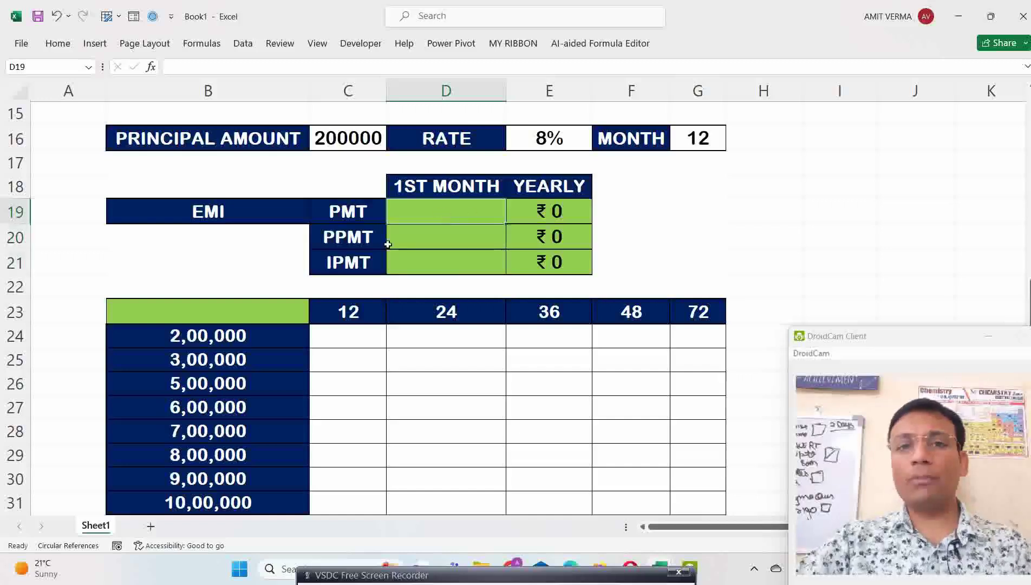
drag(307, 240, 351, 260)
click(351, 209)
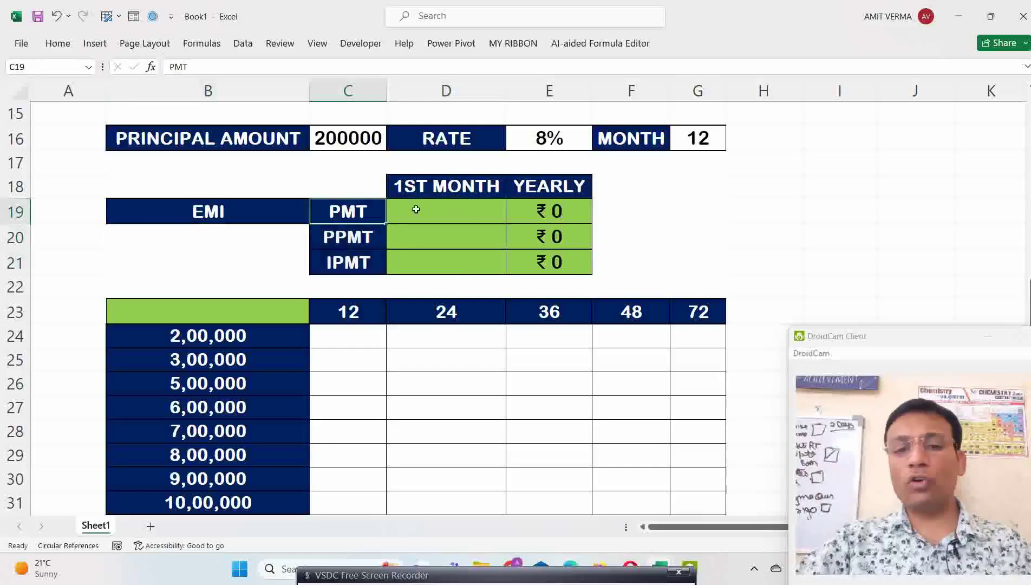
click(446, 212)
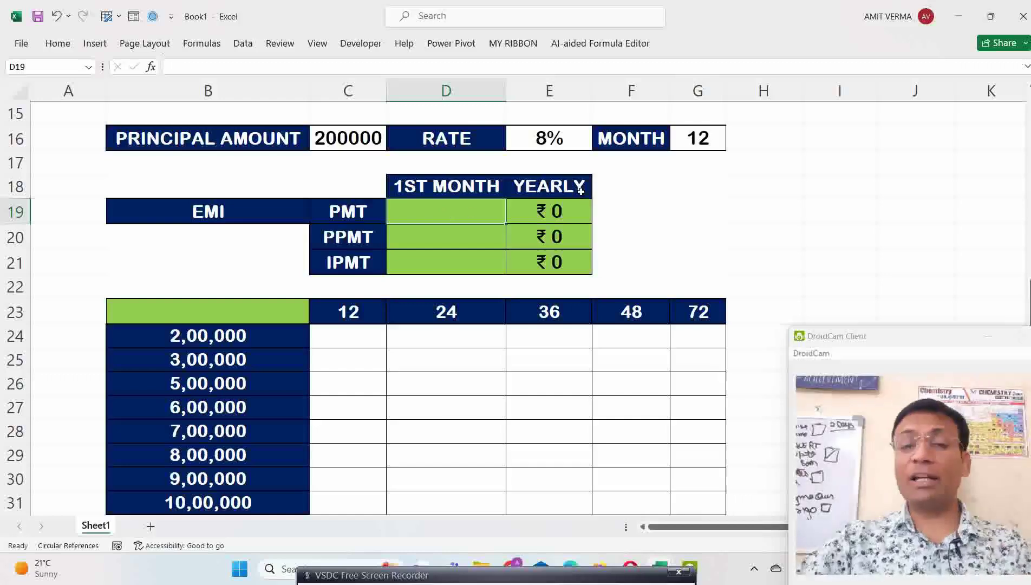
- Link the loan table's corner cell B23 to the yearly PMT with the formula =E19
click(268, 314)
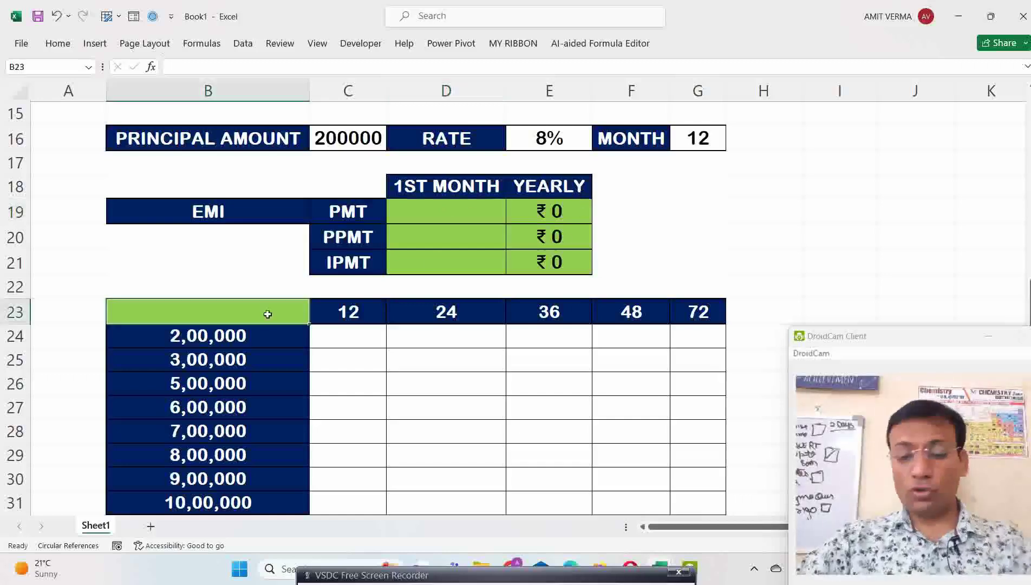
text(=)
click(577, 211)
key(Return)
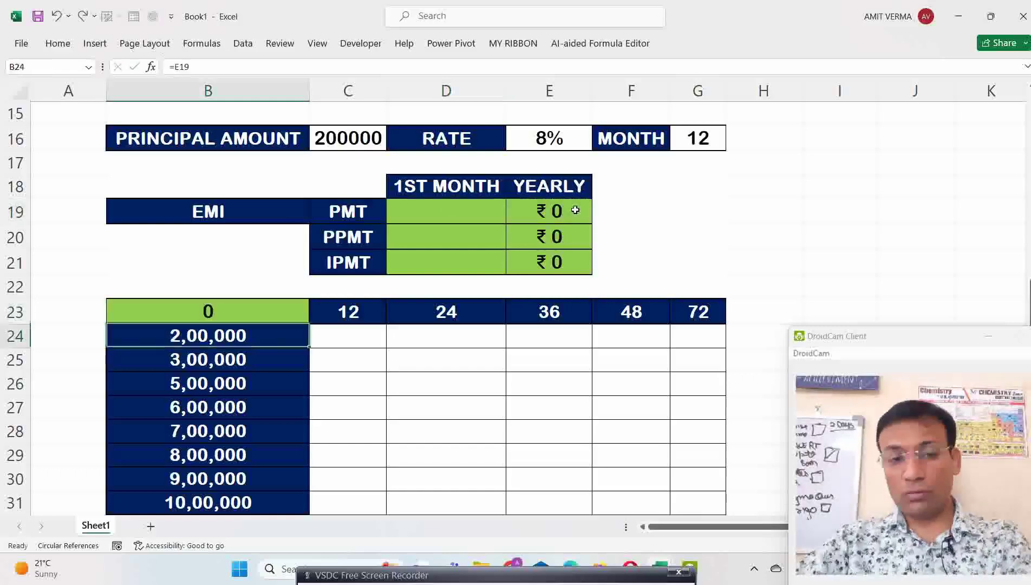
- Change the loan term label in F16 to YEARS
click(445, 210)
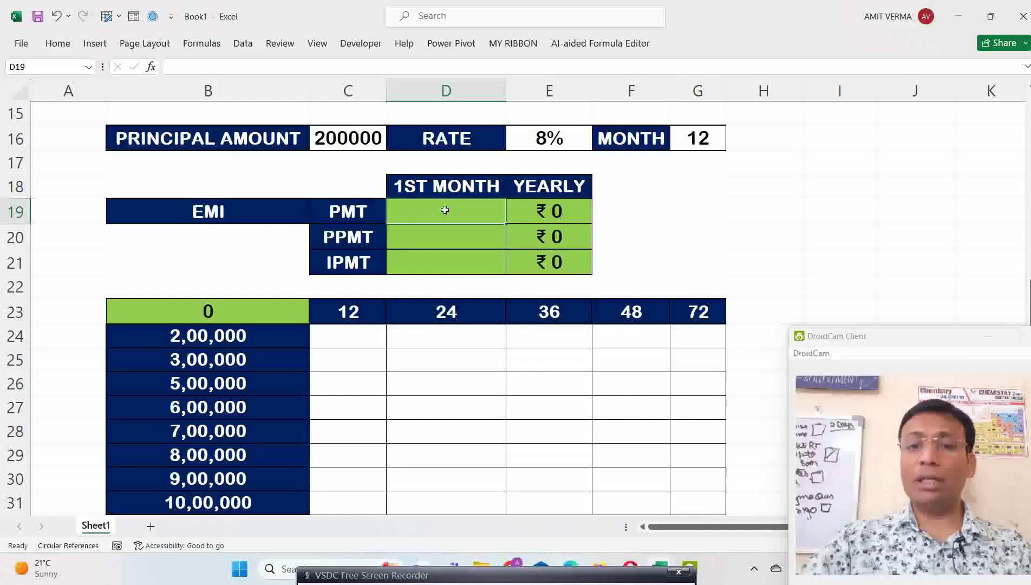
click(255, 130)
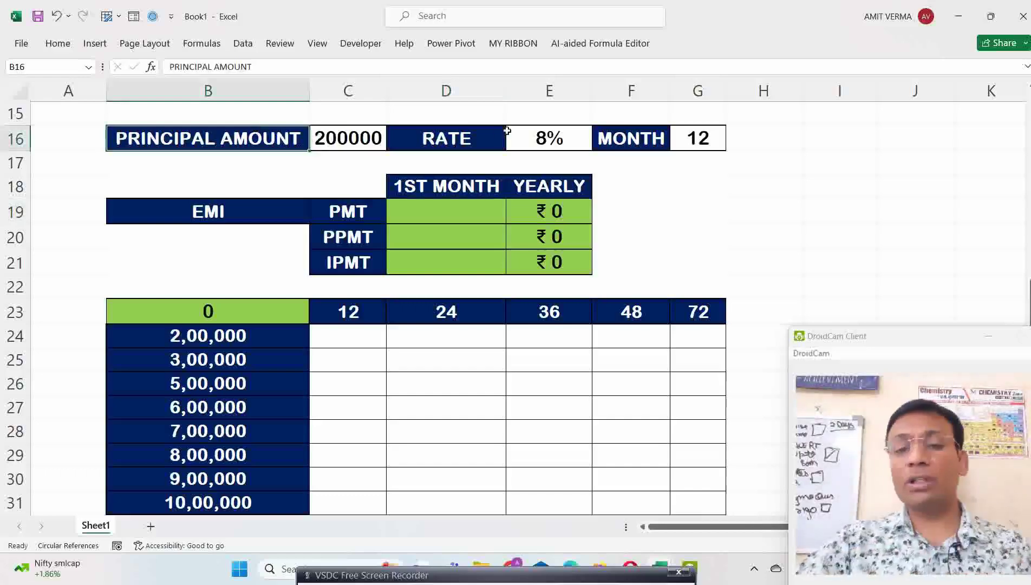
click(523, 139)
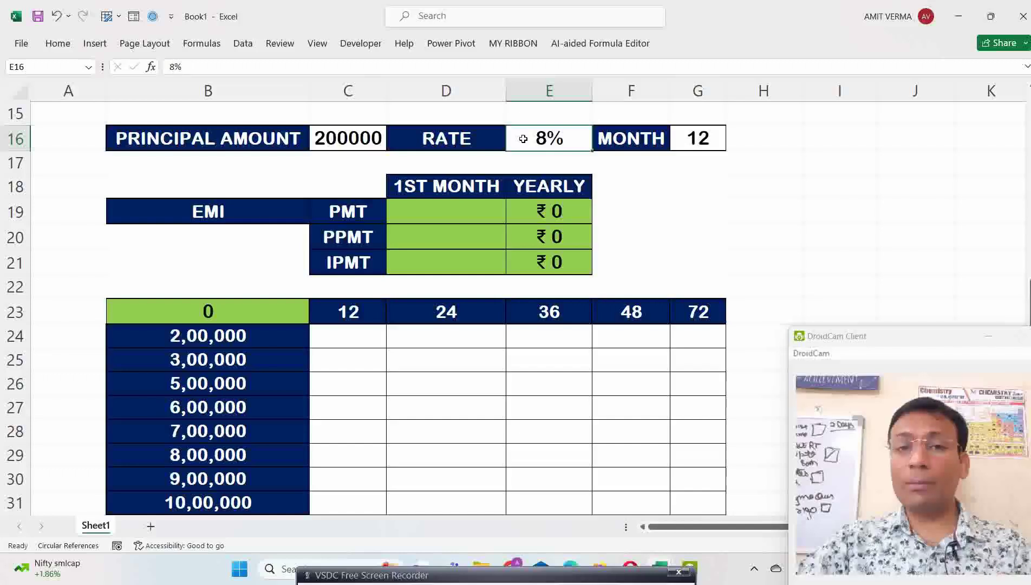
click(688, 140)
click(638, 142)
text(YEARS)
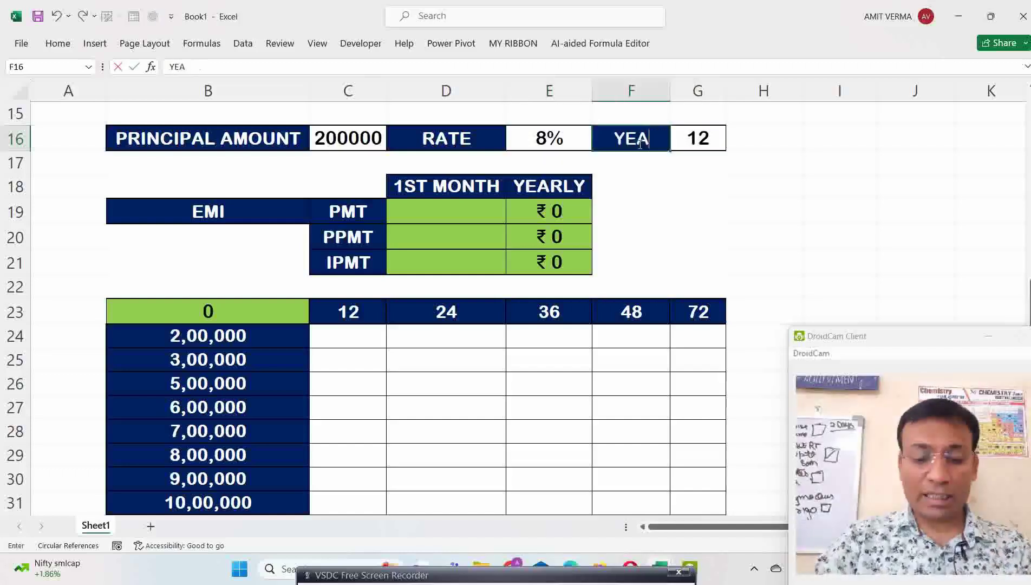
key(Return)
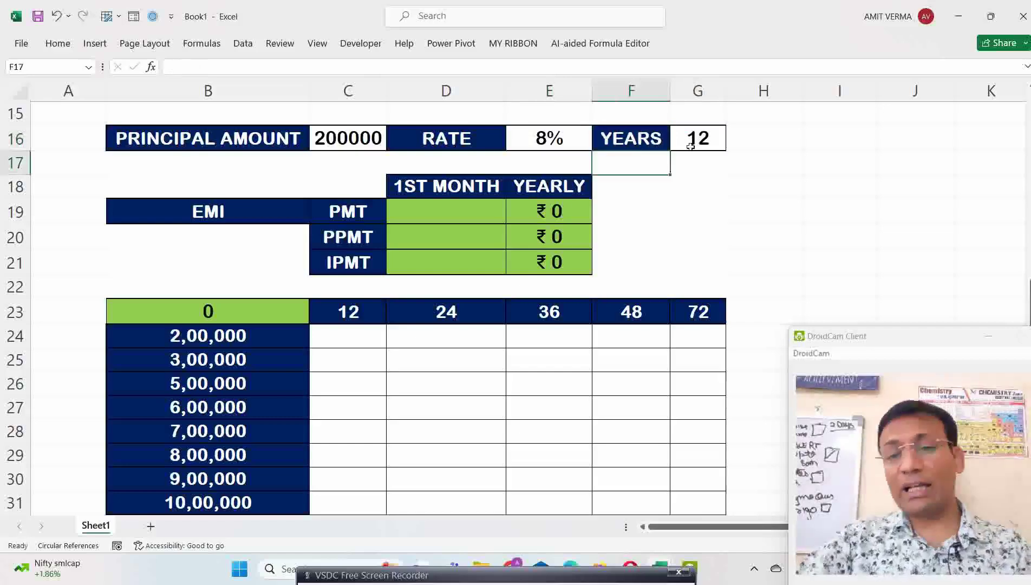
- Enter =PMT(E16/12,G16*12,C16) in D19 for the first-month payment and autofit the width of column E
click(691, 146)
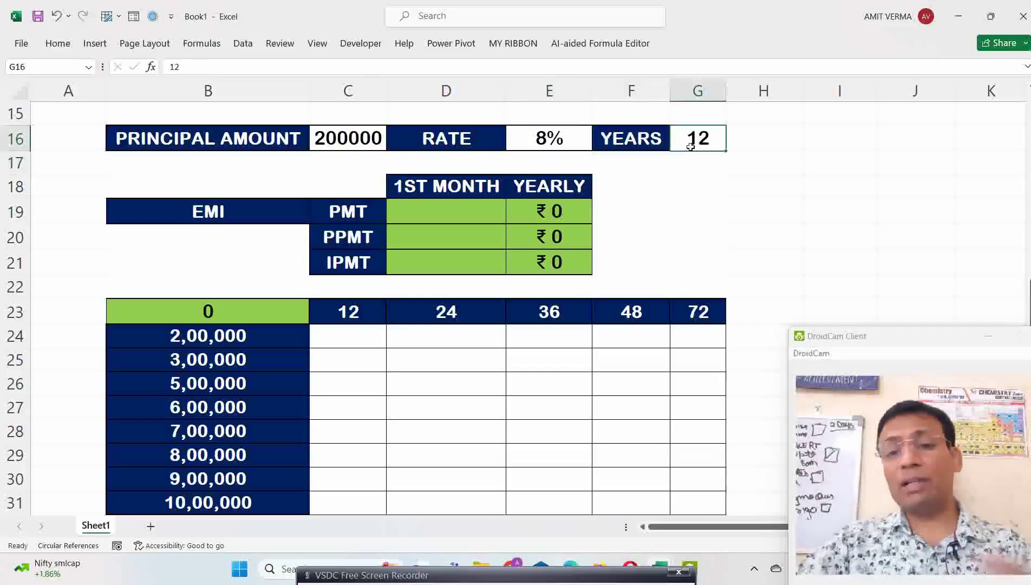
click(445, 206)
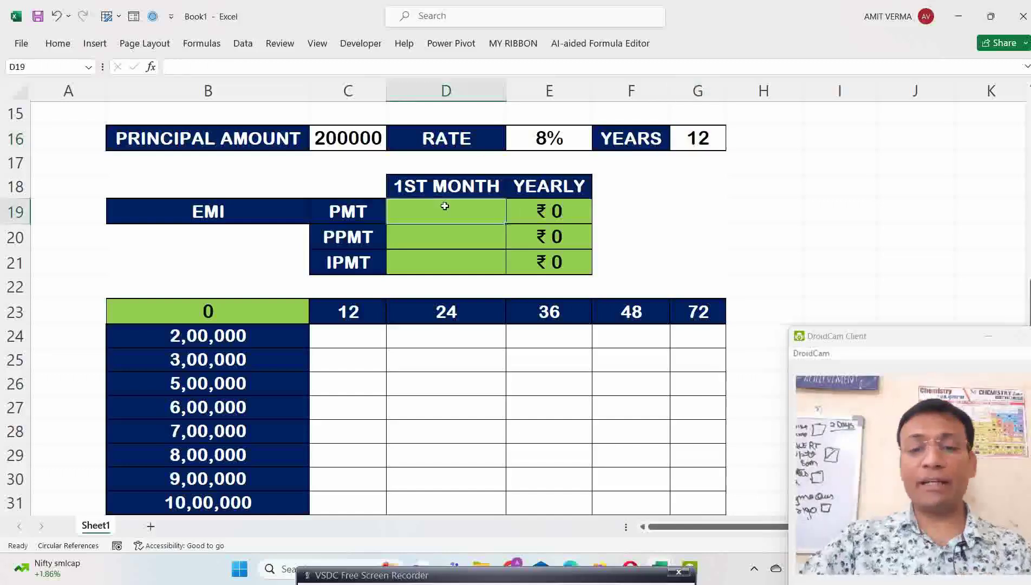
text(=PM)
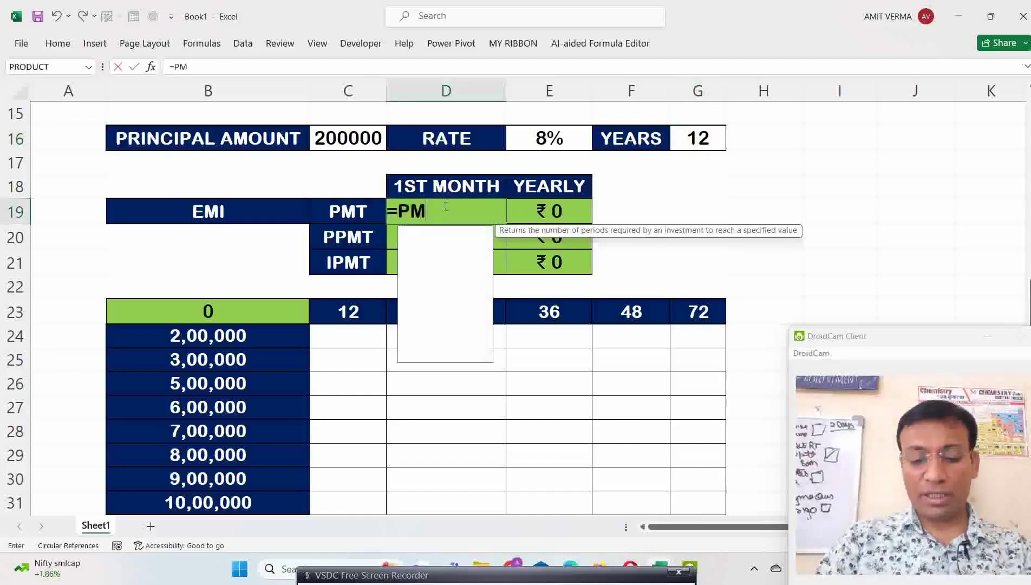
text(T)
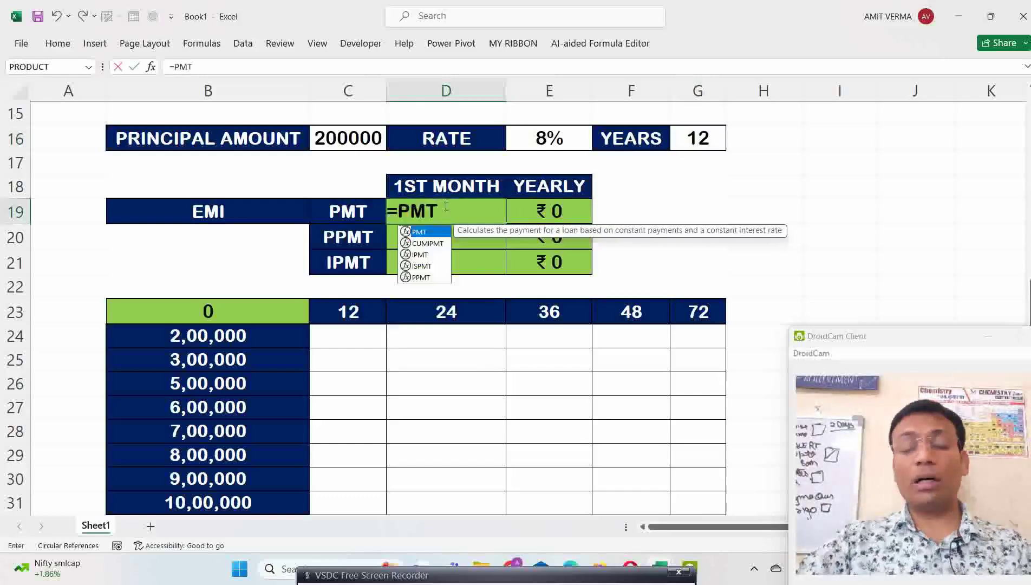
text(()
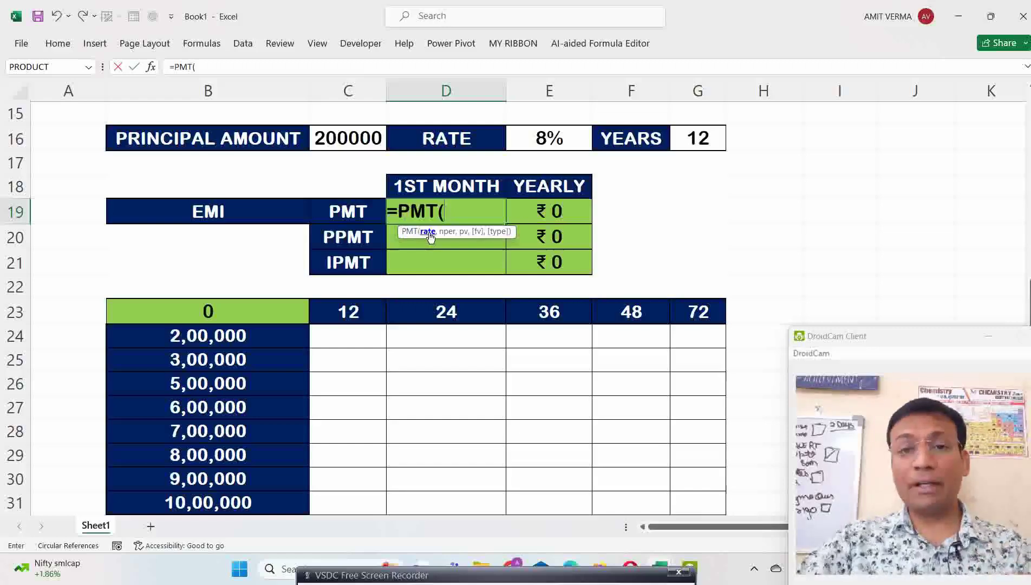
click(563, 136)
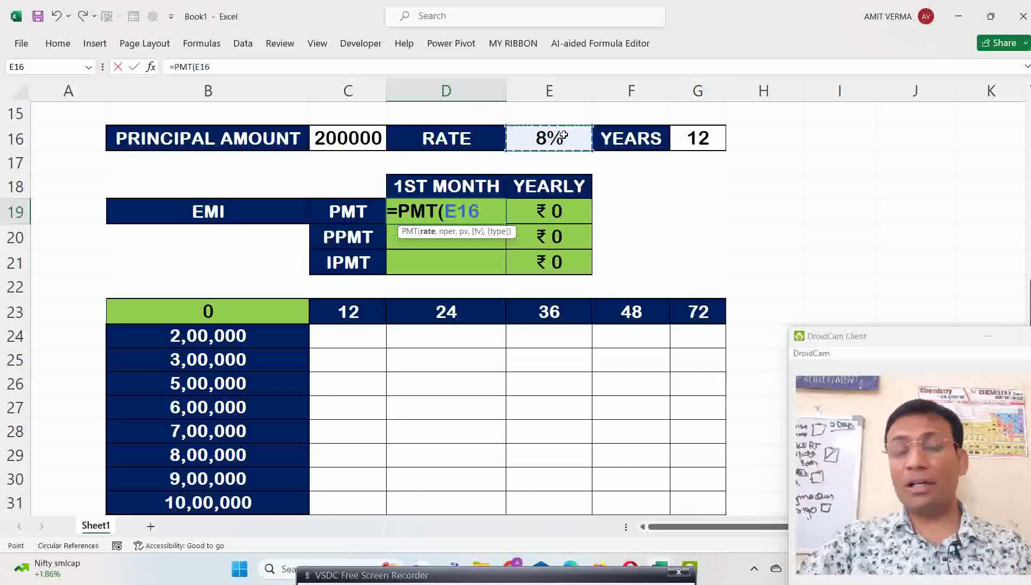
text(/12)
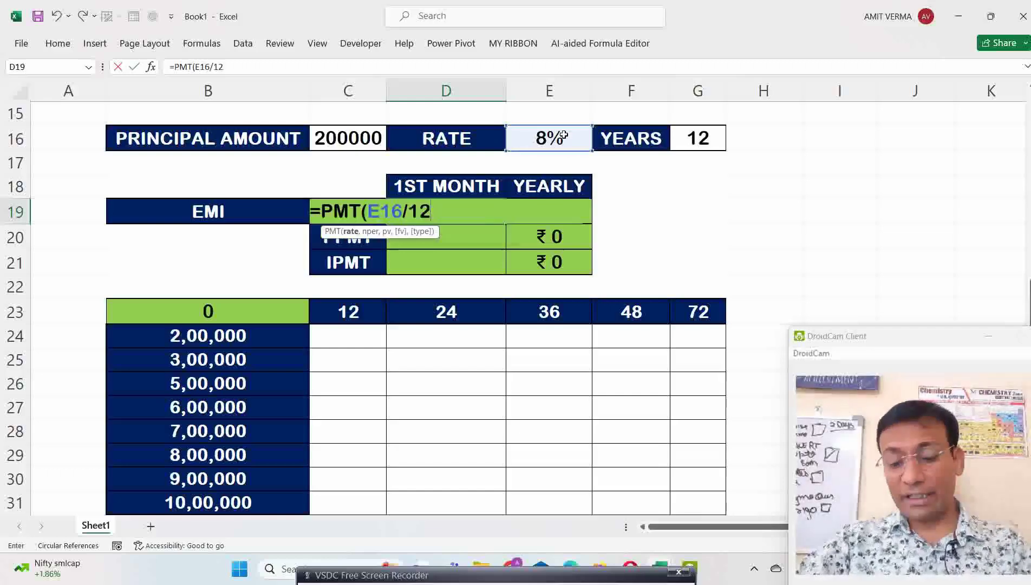
text(,)
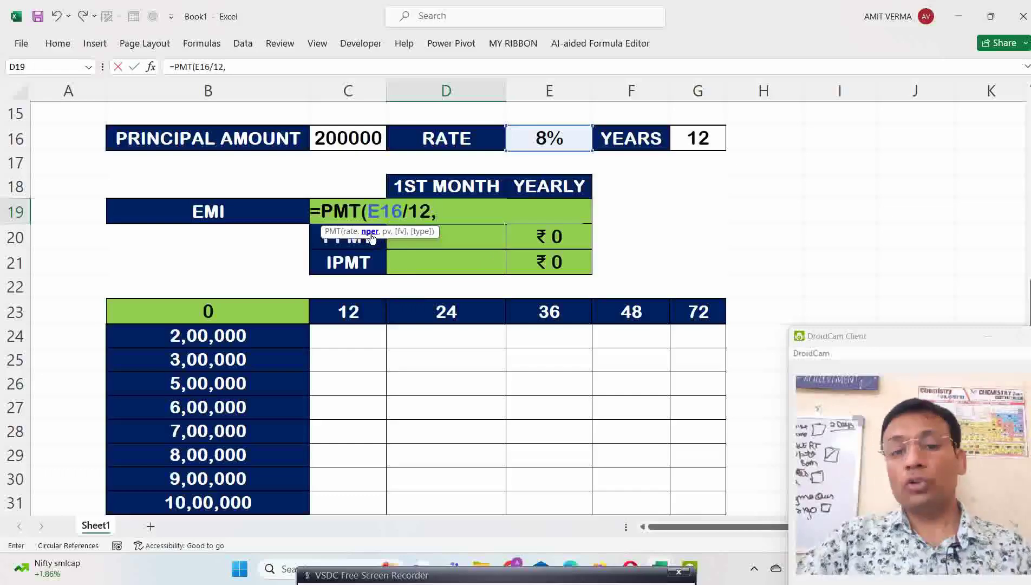
click(705, 142)
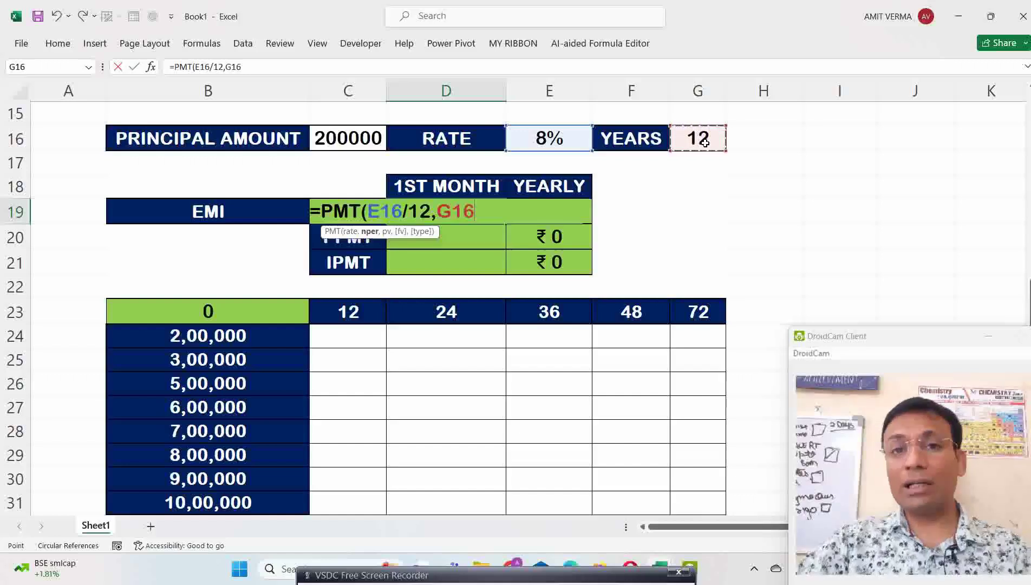
text(*)
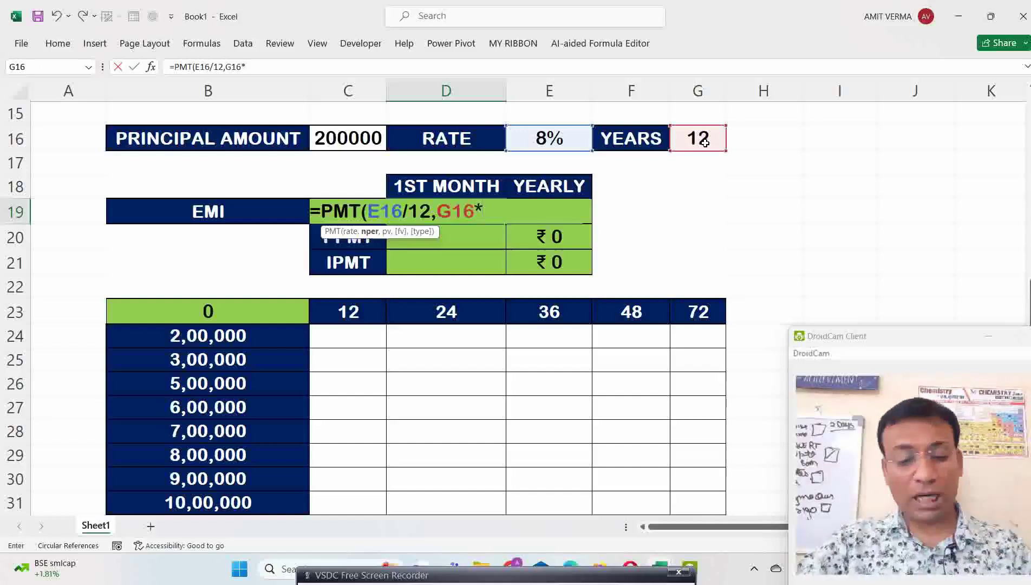
text(12,)
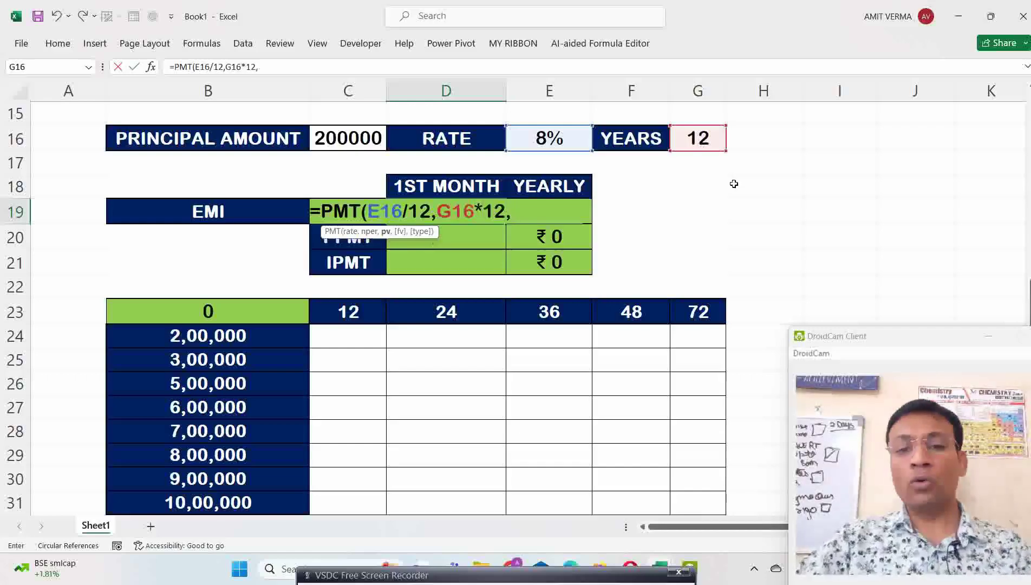
click(357, 143)
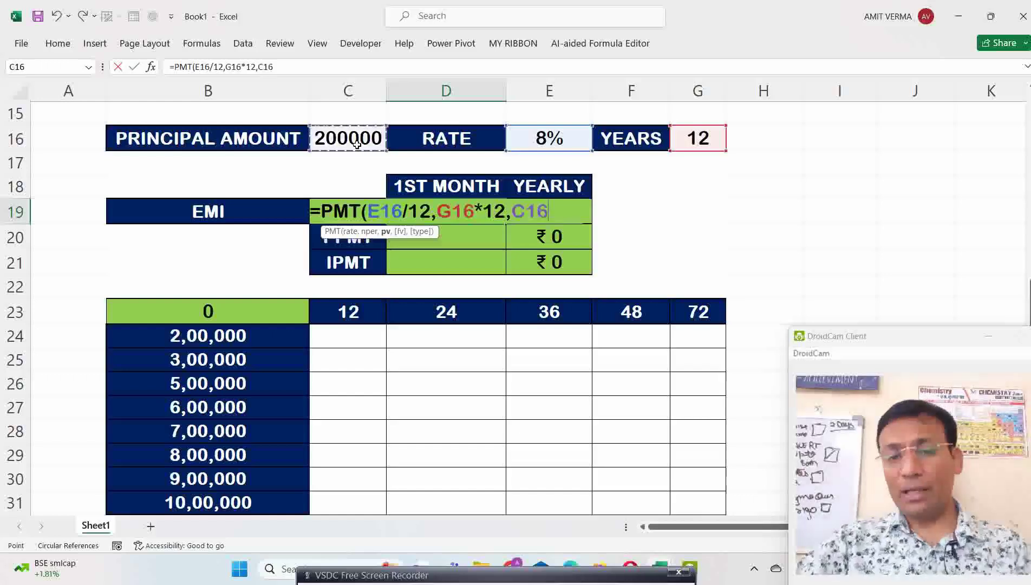
text())
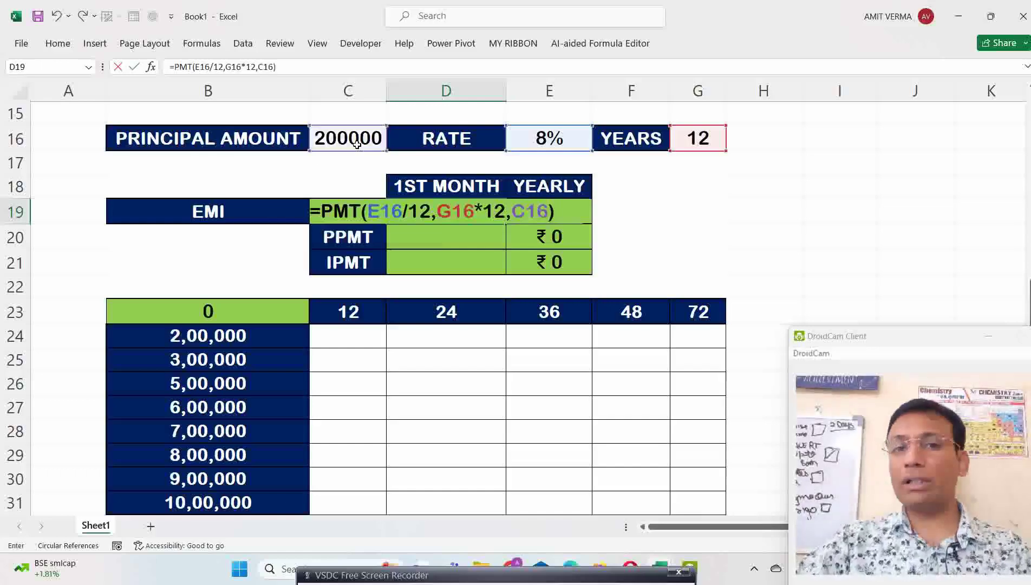
key(Return)
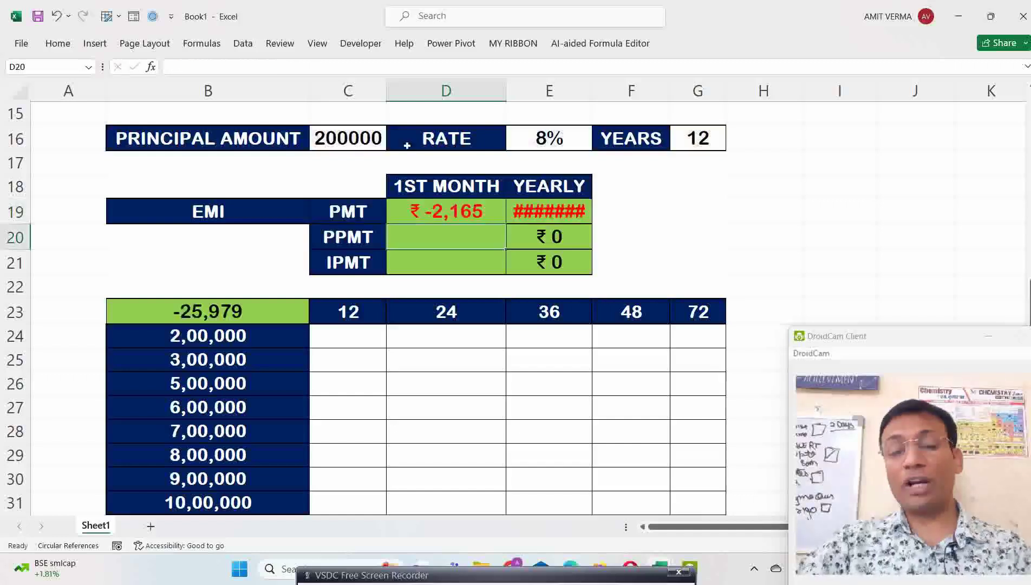
double_click(594, 97)
- Negate the principal argument in D19 so the formula reads =PMT(E16/12,G16*12,-C16)
click(447, 207)
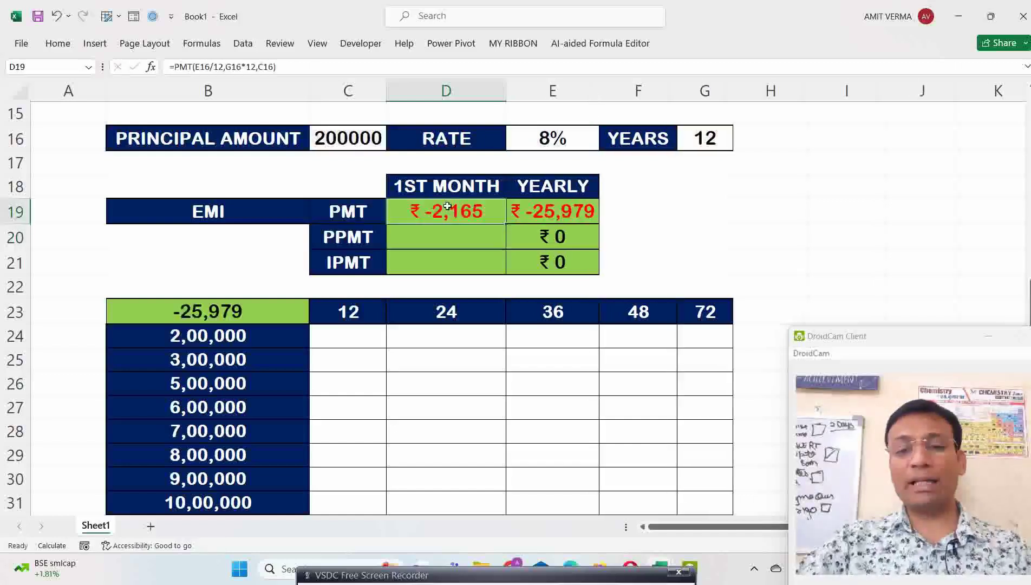
double_click(448, 206)
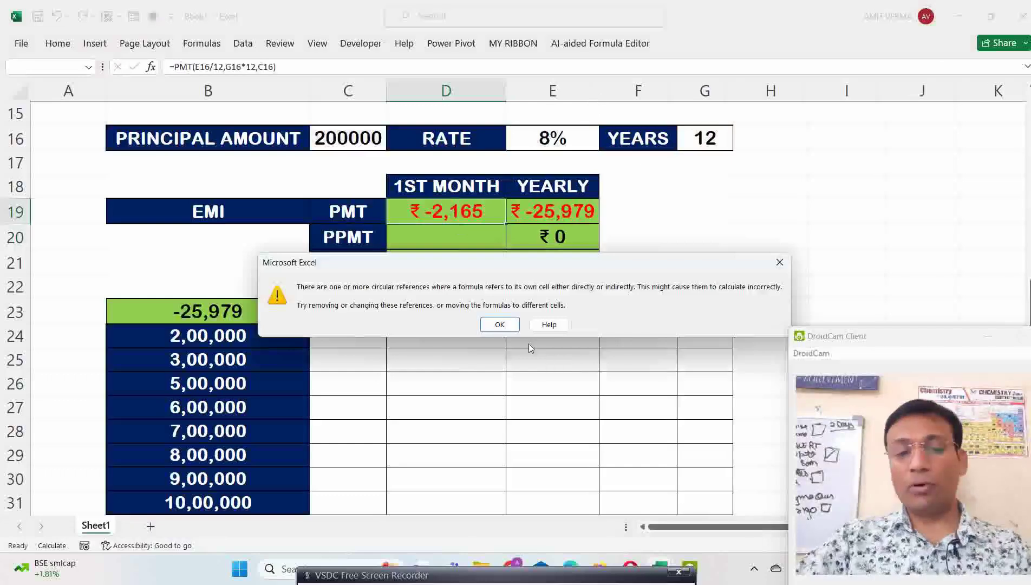
click(500, 324)
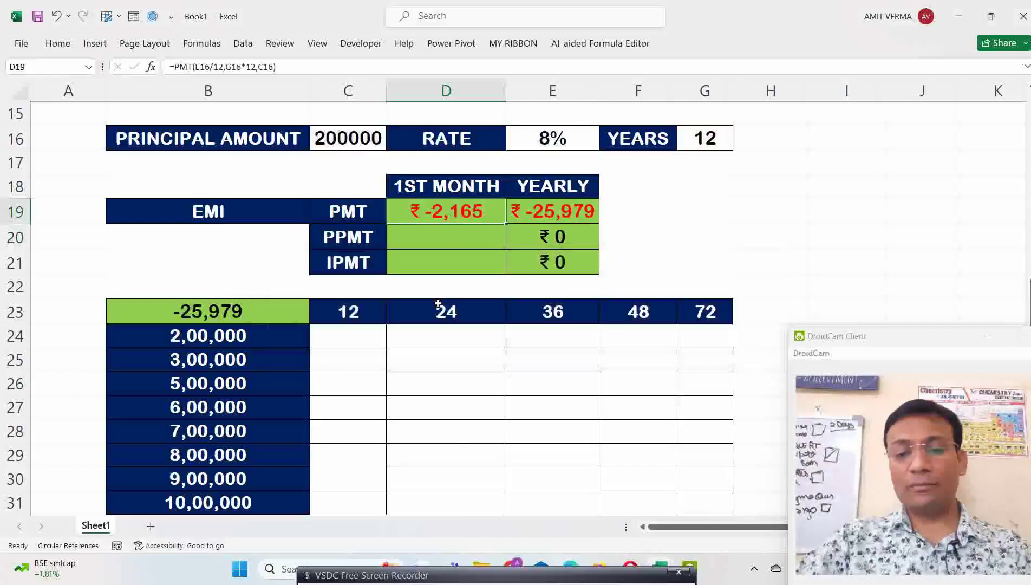
double_click(447, 219)
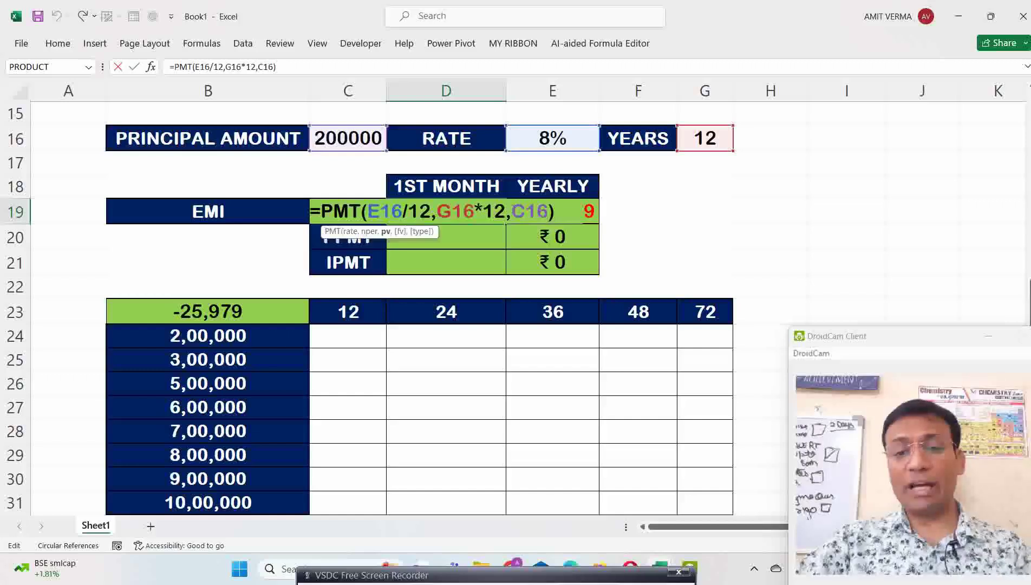
text(-)
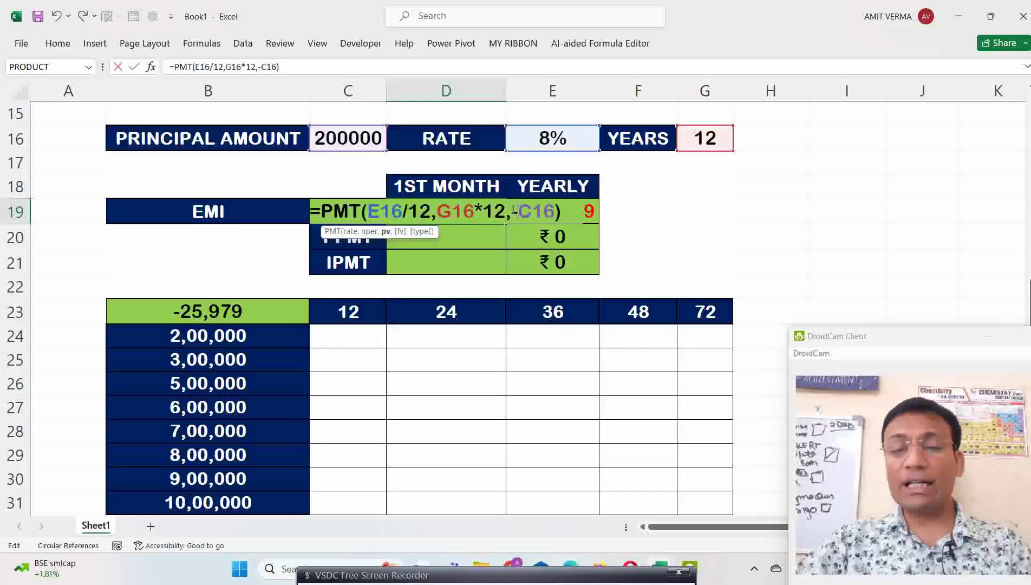
key(ctrl+Return)
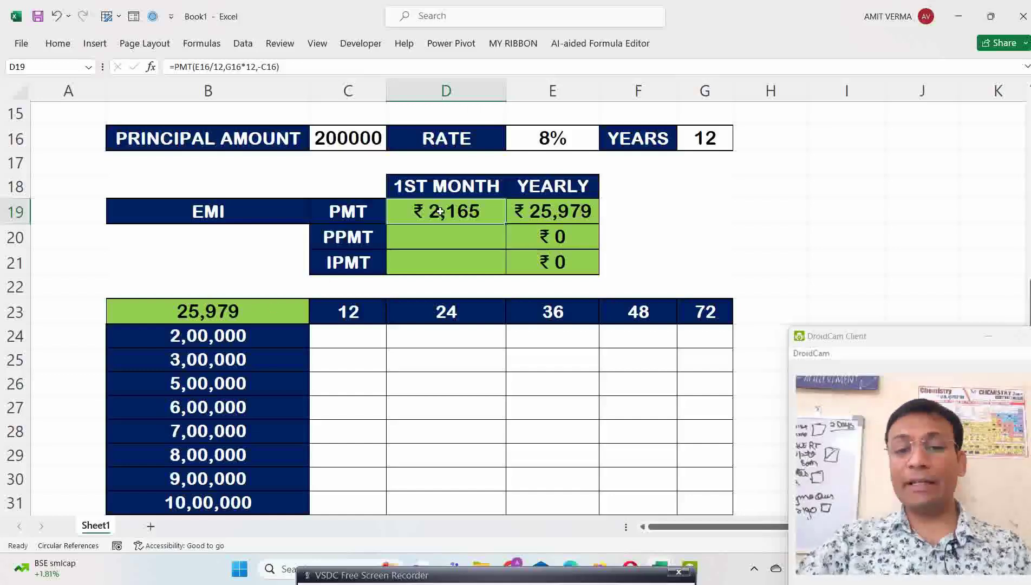
click(549, 211)
click(271, 311)
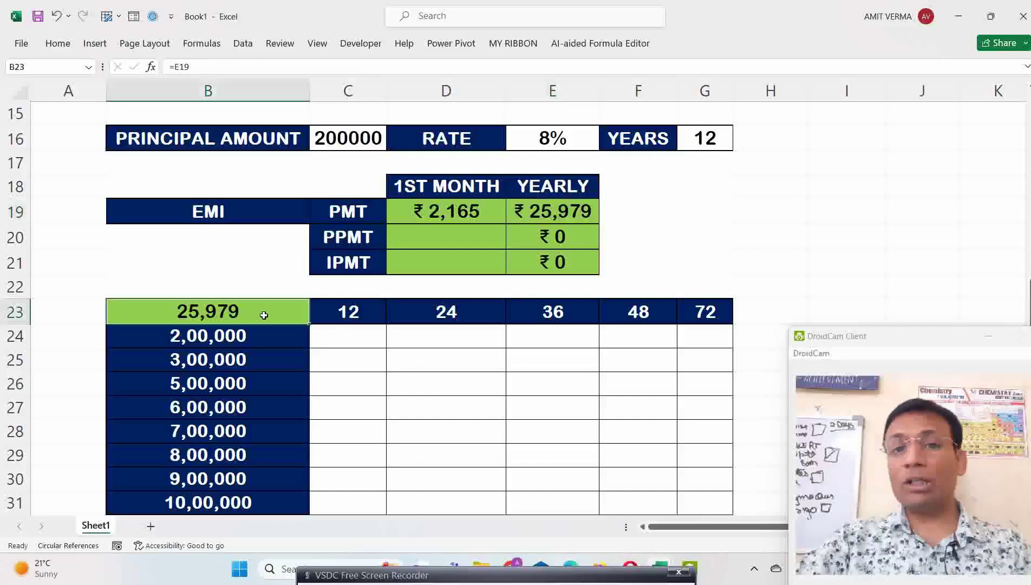
click(472, 217)
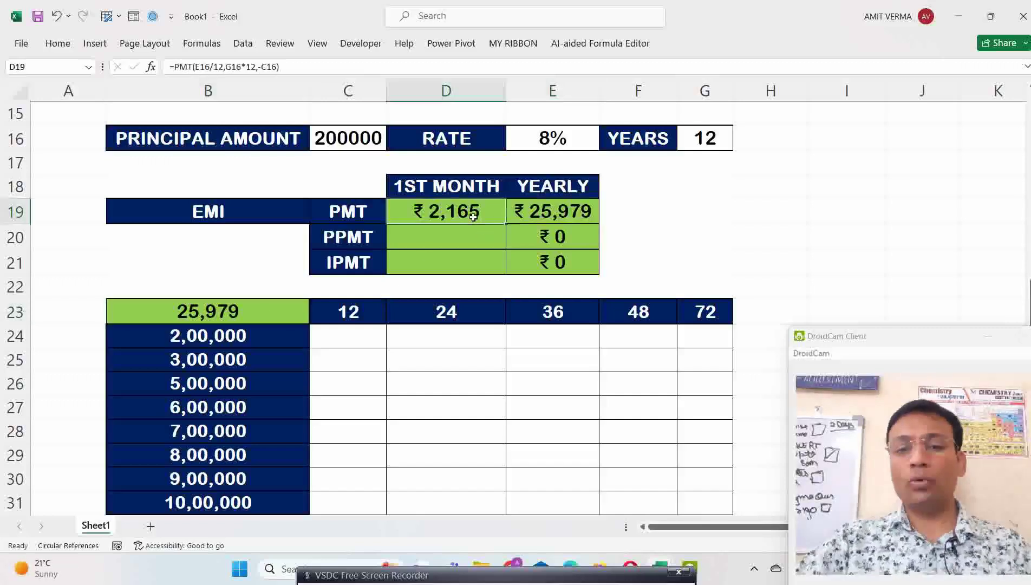
- Enter =PPMT(E16/12,1,G16*12,-C16) in D20 for the first month's principal portion
click(445, 237)
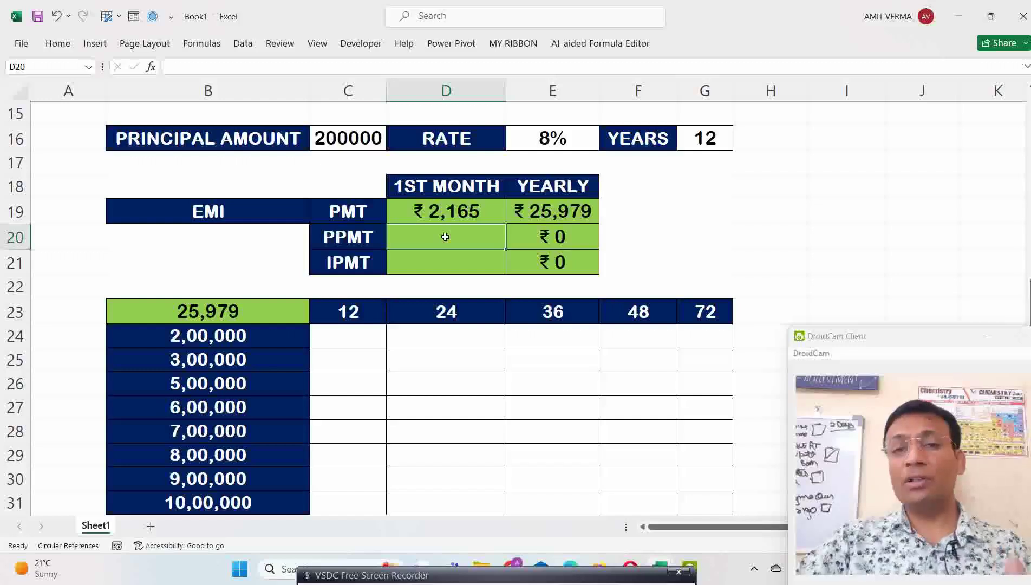
text(=)
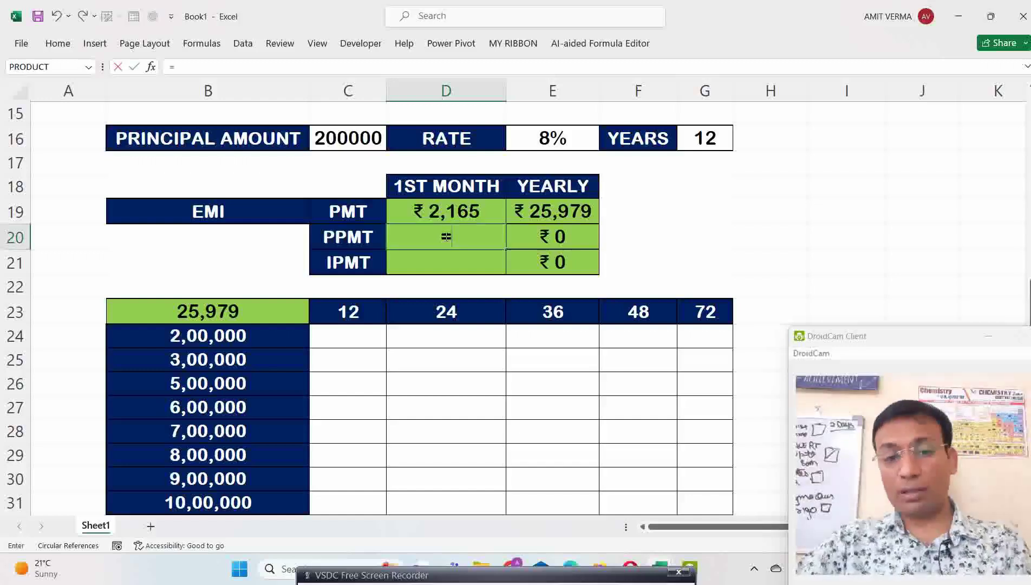
text(PPM)
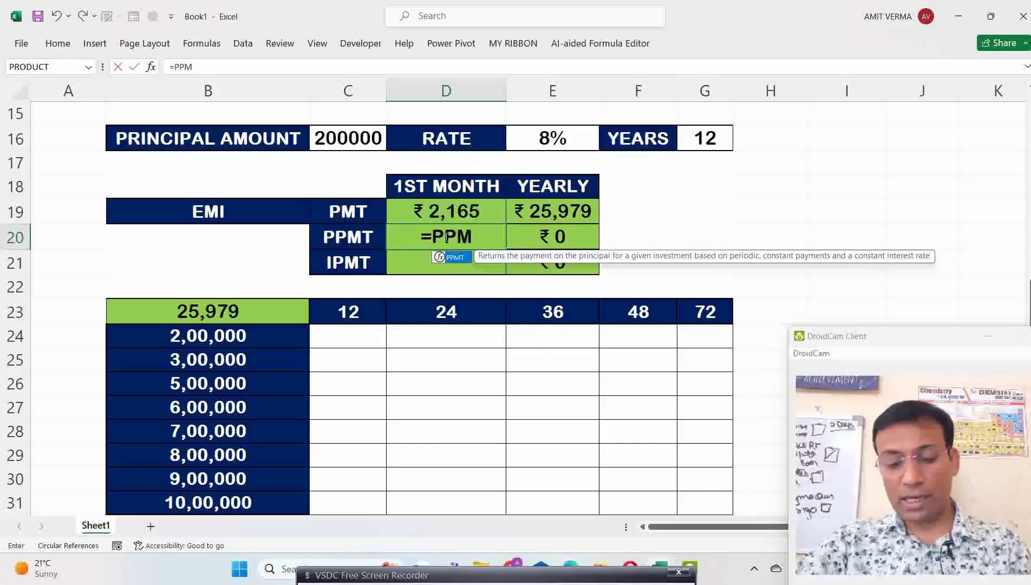
text(T()
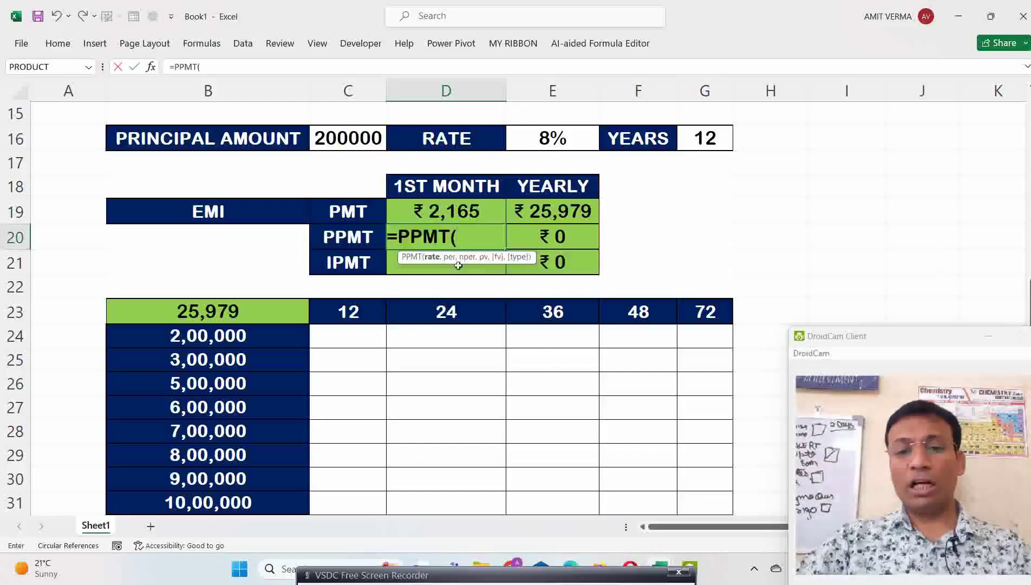
click(546, 141)
text(/)
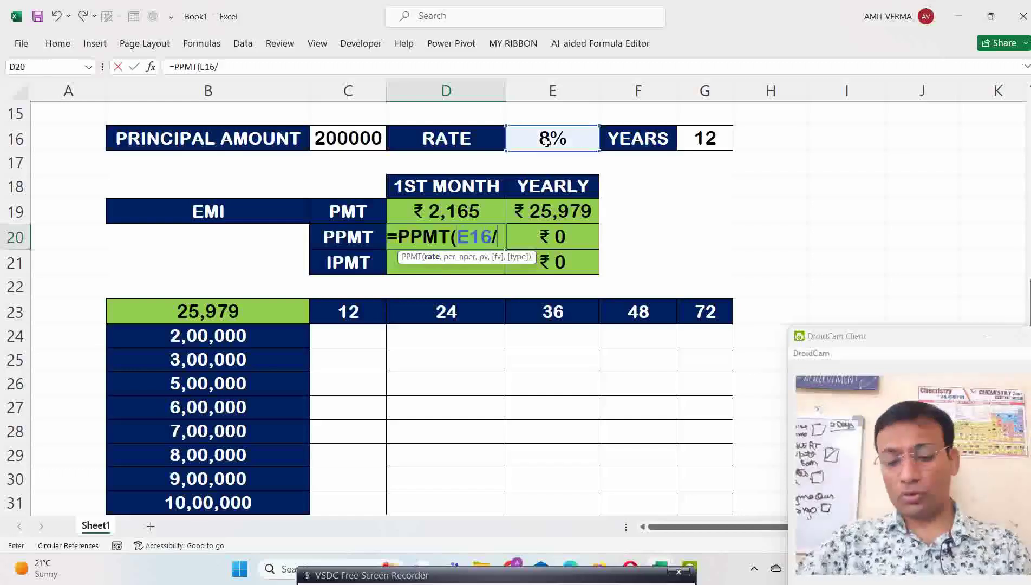
text(12,)
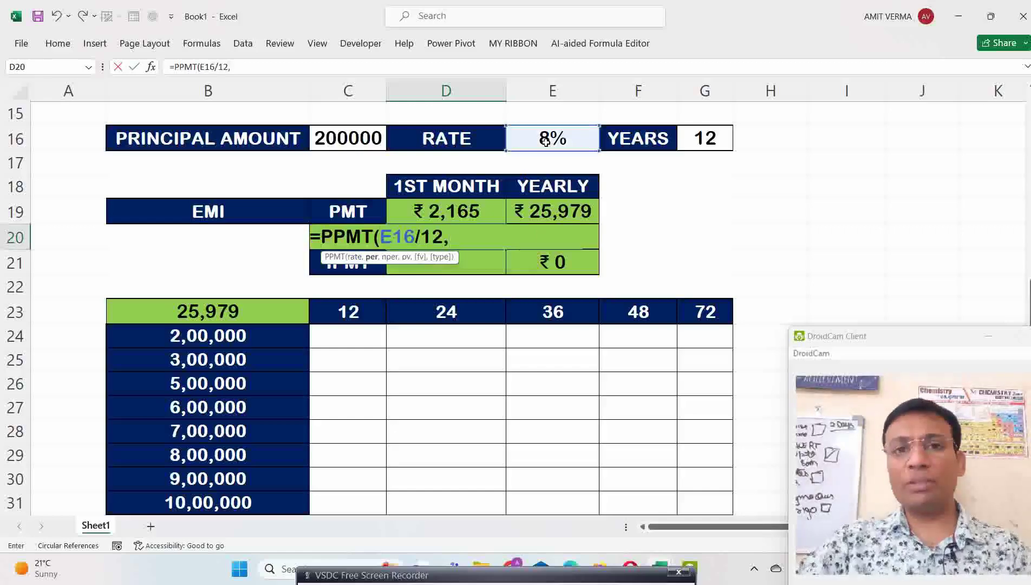
text(1)
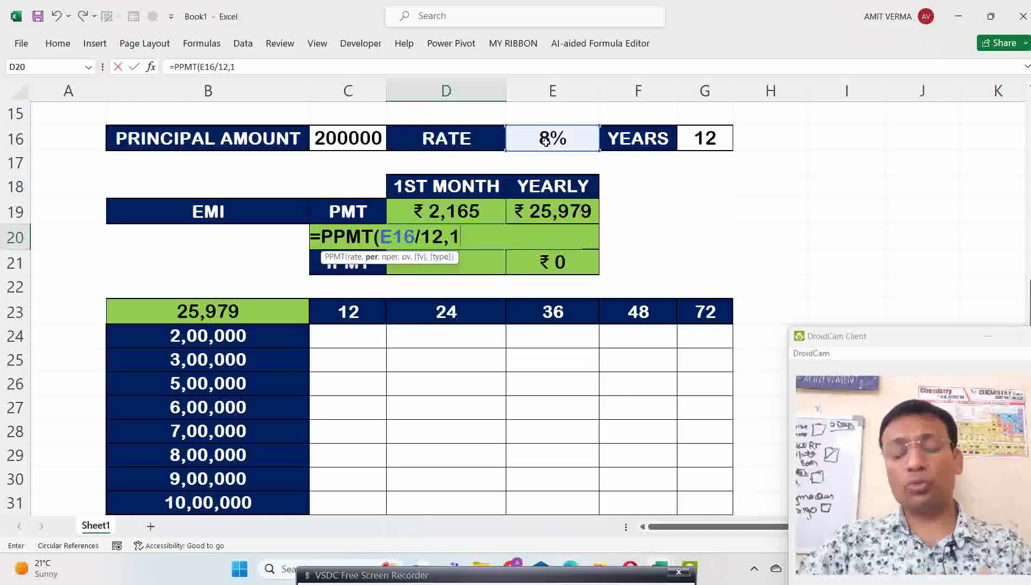
text(,)
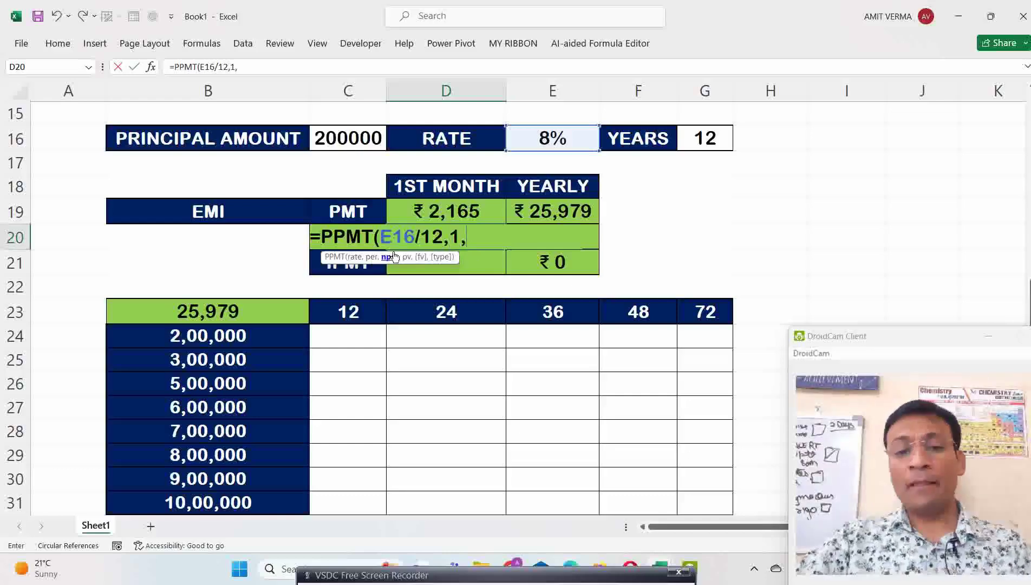
click(682, 140)
text(*12,-)
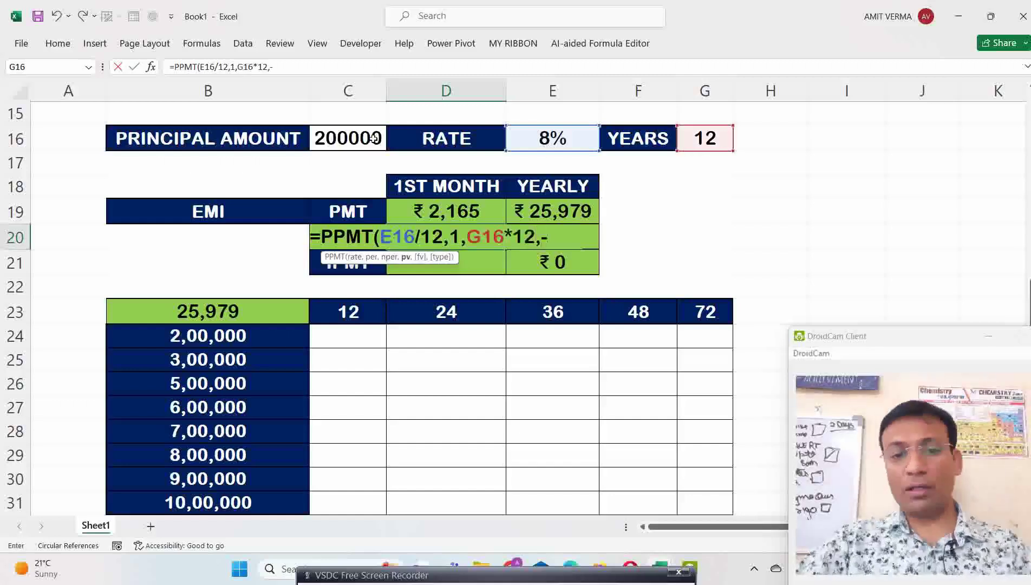
click(346, 142)
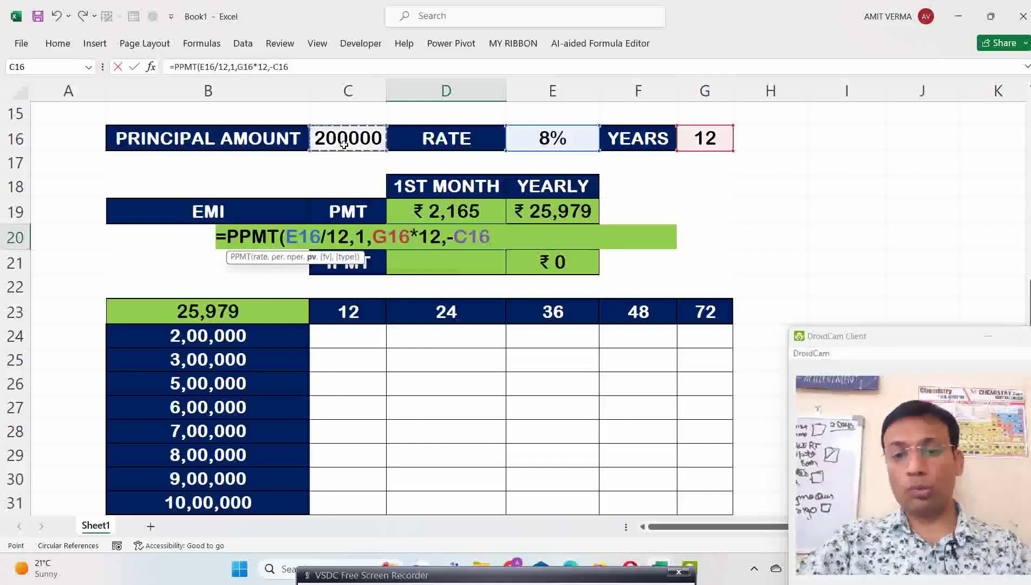
text())
key(Return)
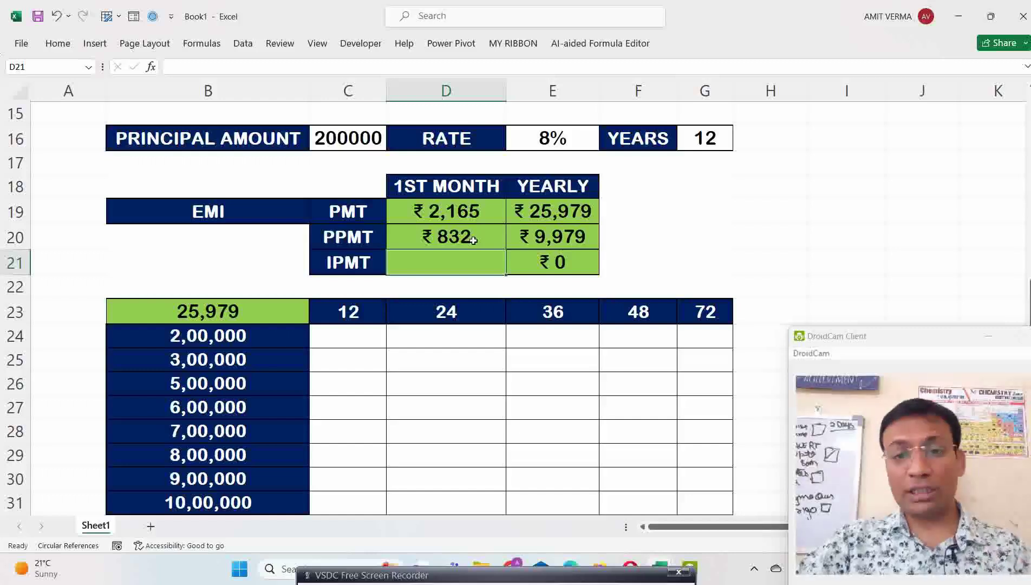
- Enter =IPMT(E16/12,1,G16*12,C16) in D21 for the first month's interest portion
text(=)
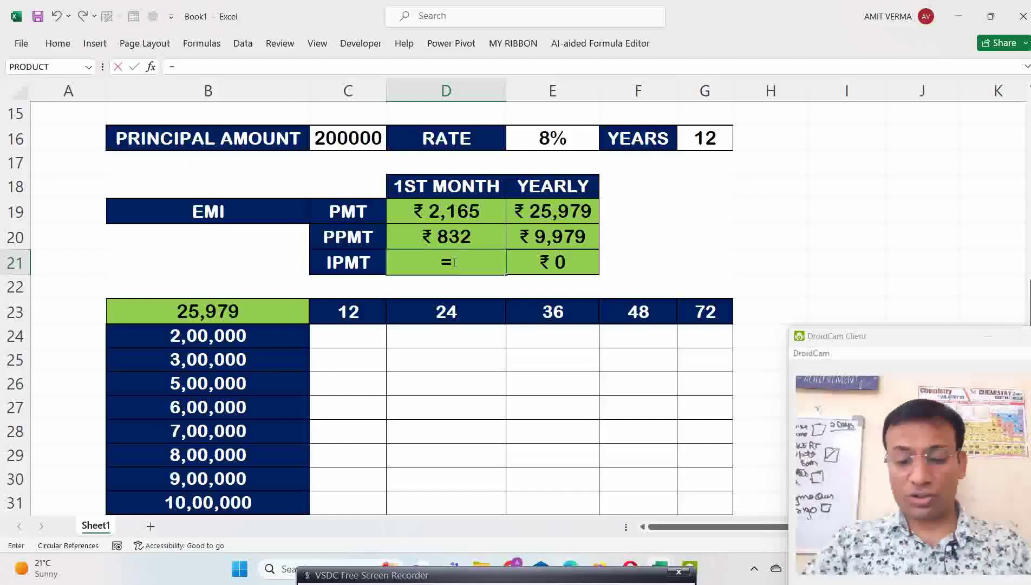
text(IPMT()
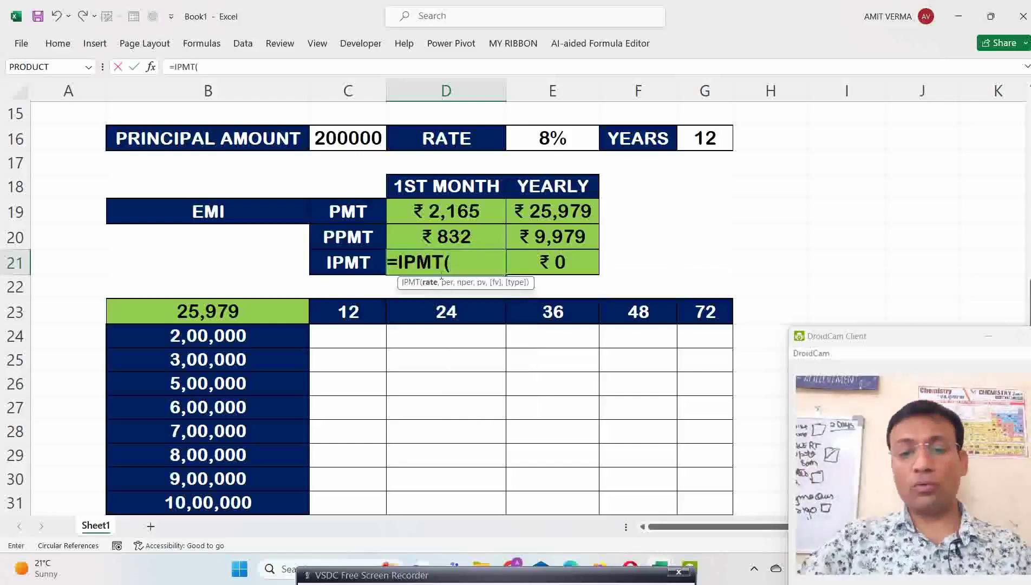
click(541, 143)
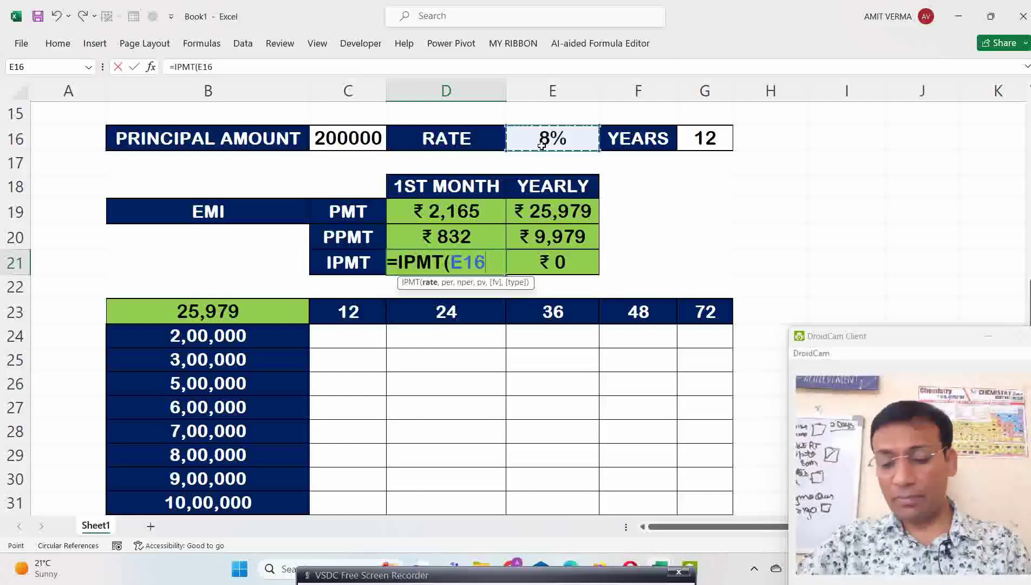
text(/12,)
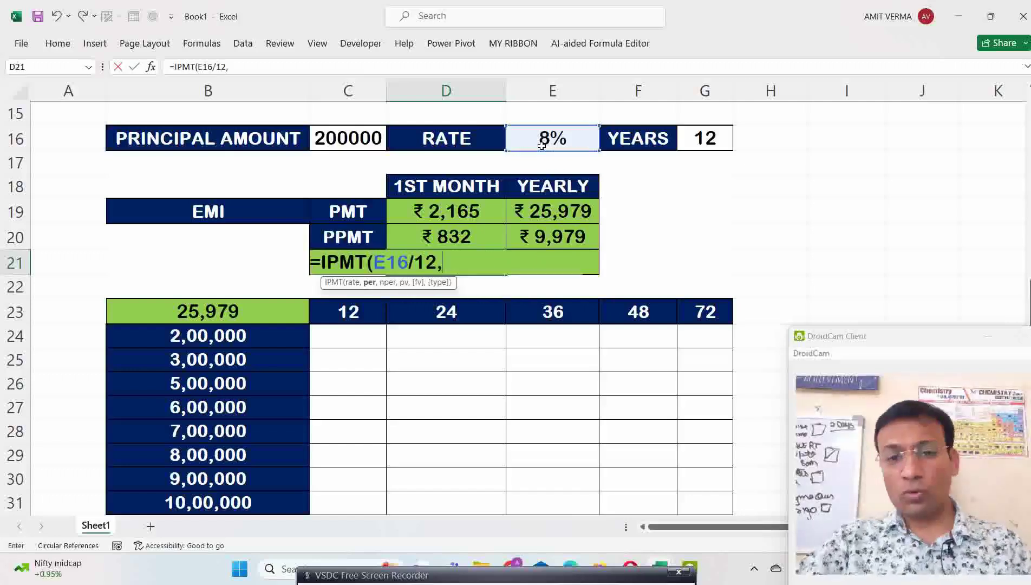
text(1,)
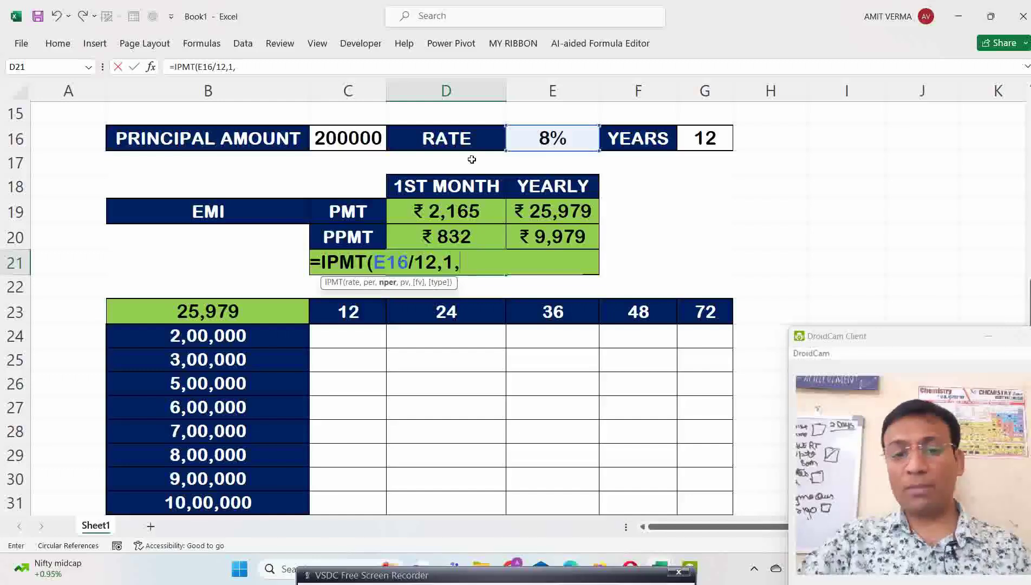
click(697, 141)
text(*12,)
click(374, 138)
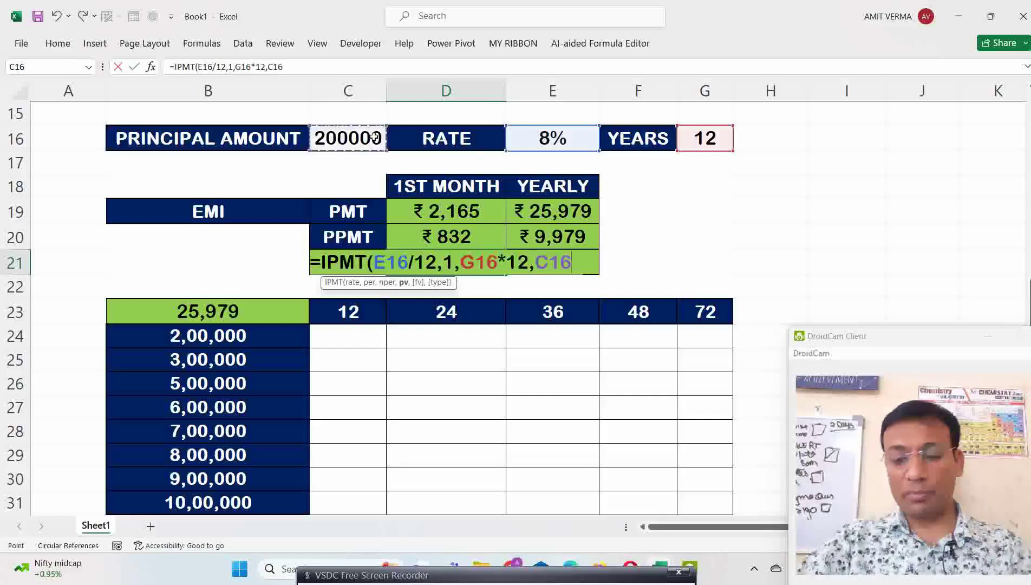
text())
key(Return)
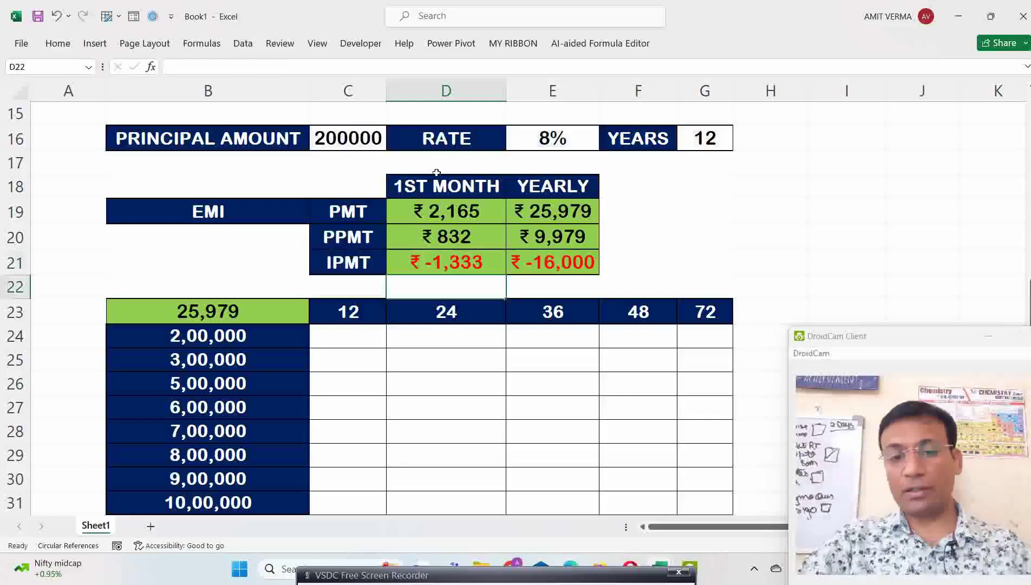
- Negate the principal argument in D21 so the formula reads =IPMT(E16/12,1,G16*12,-C16)
click(459, 255)
double_click(460, 254)
click(536, 262)
text(-)
key(Return)
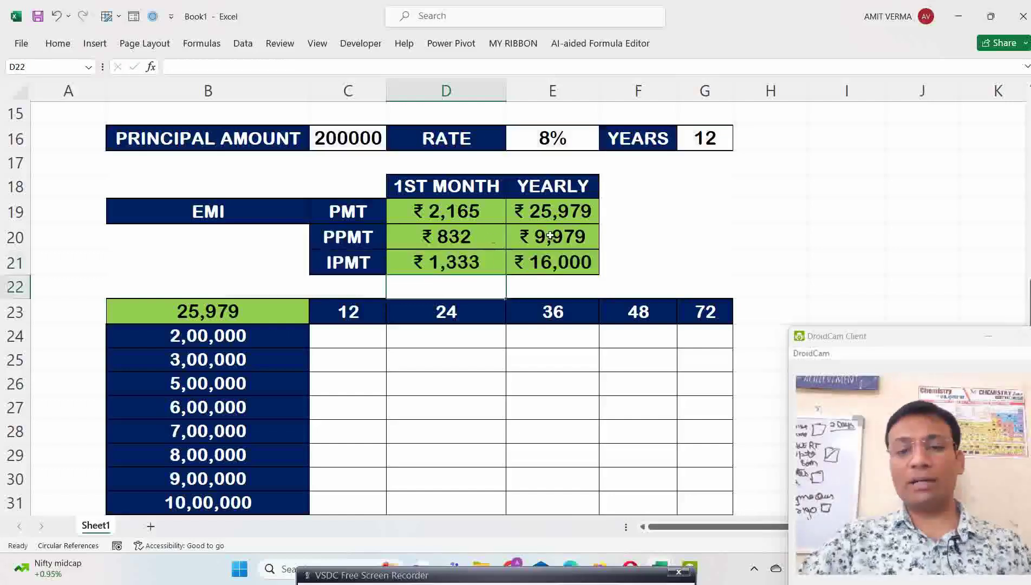
drag(476, 238, 473, 252)
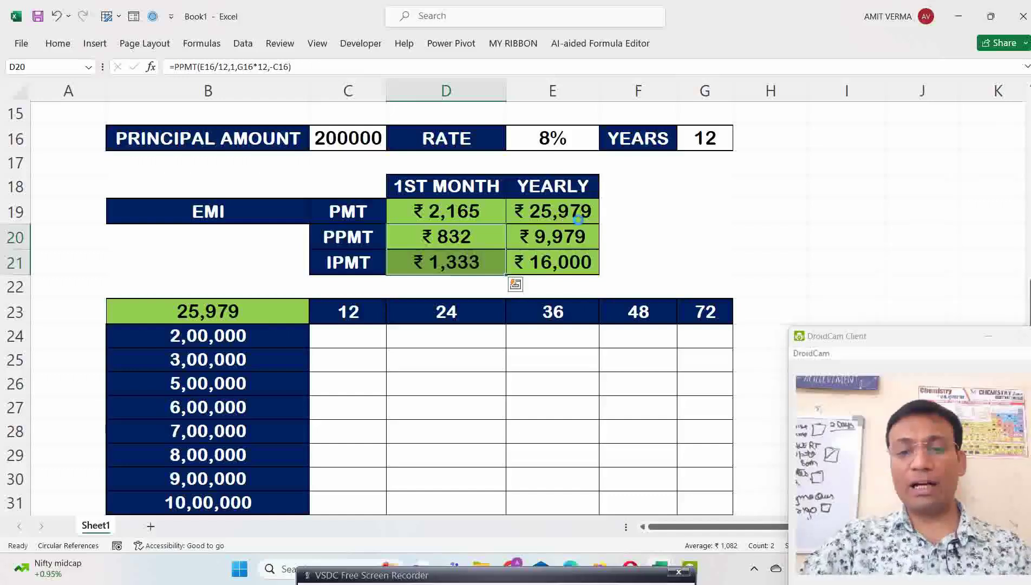
scroll(579, 220, down, 1)
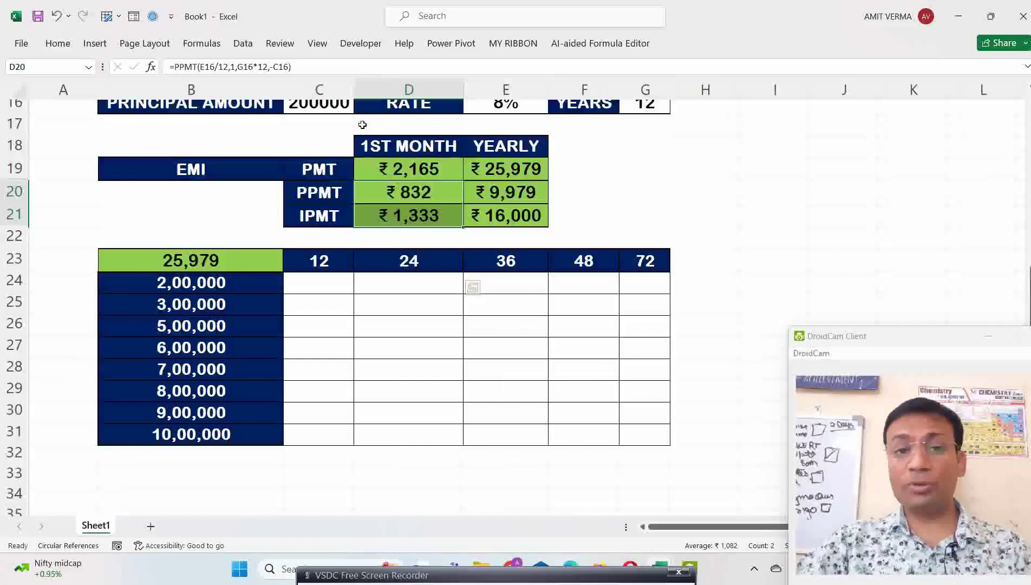
key(alt+a)
key(w)
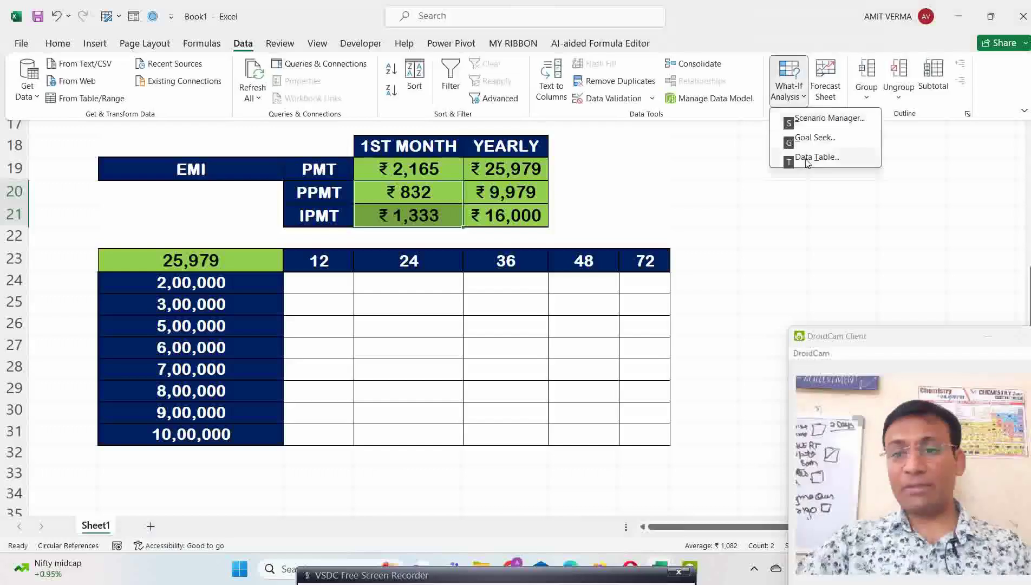
click(824, 163)
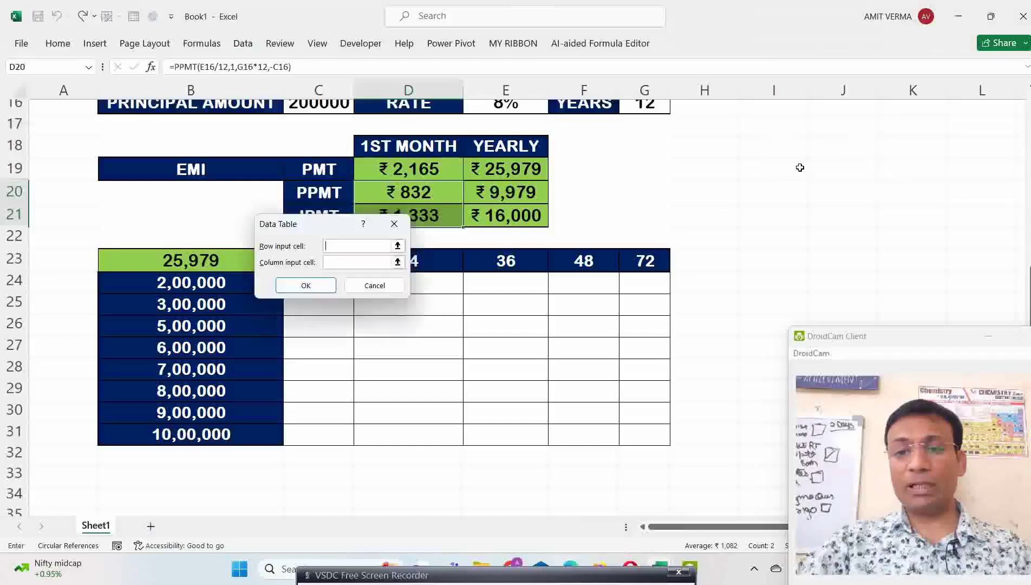
drag(338, 221, 411, 252)
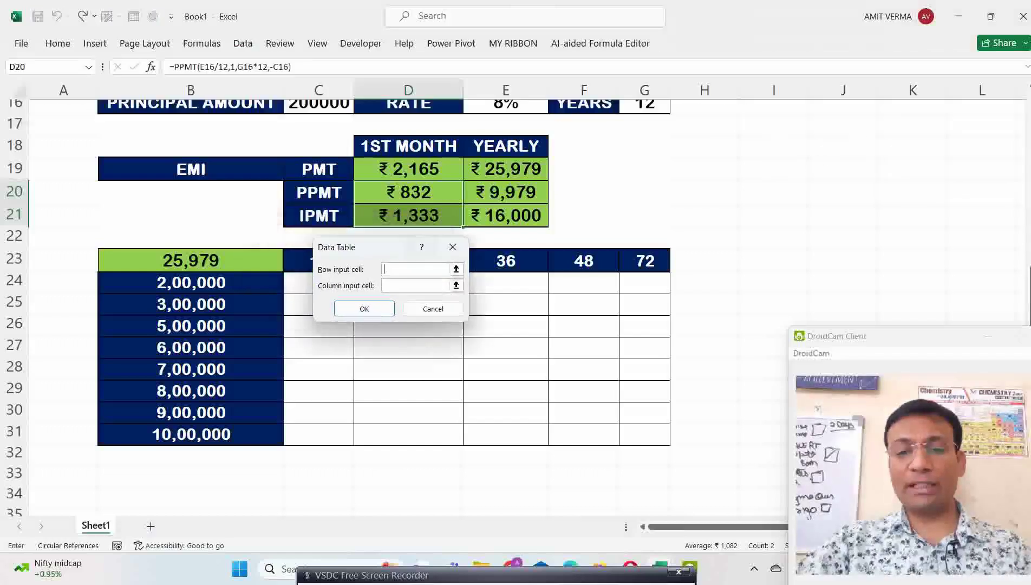
scroll(384, 379, up, 2)
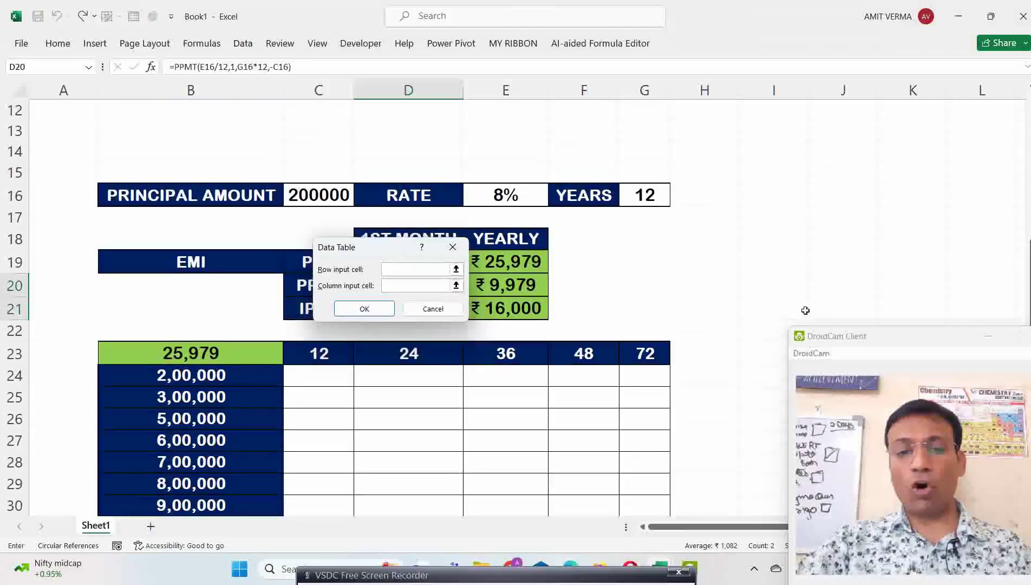
click(416, 314)
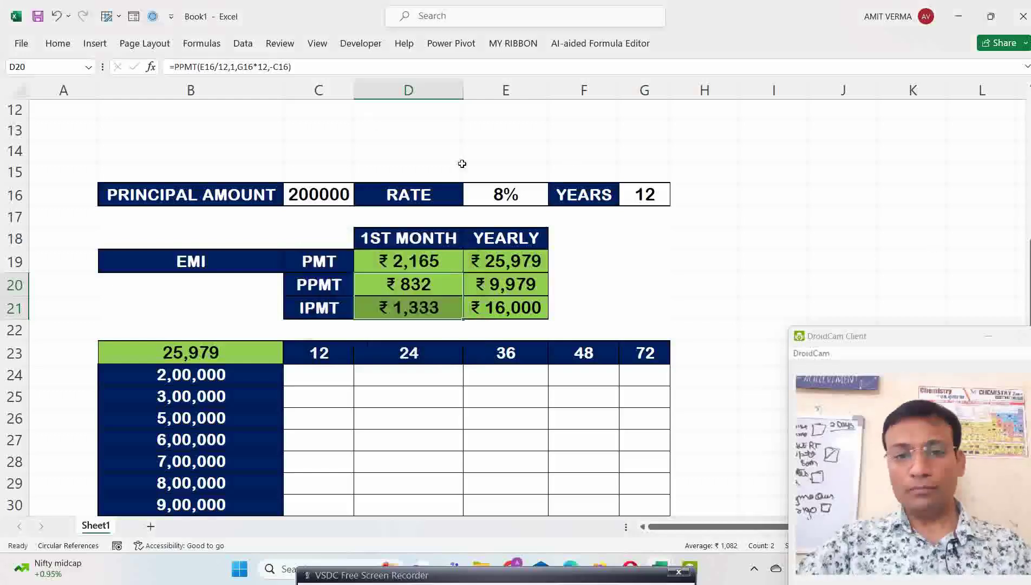
- Examine the loan table range B23:C31, the principal input in C16 and the term headings across row 23
scroll(379, 304, down, 1)
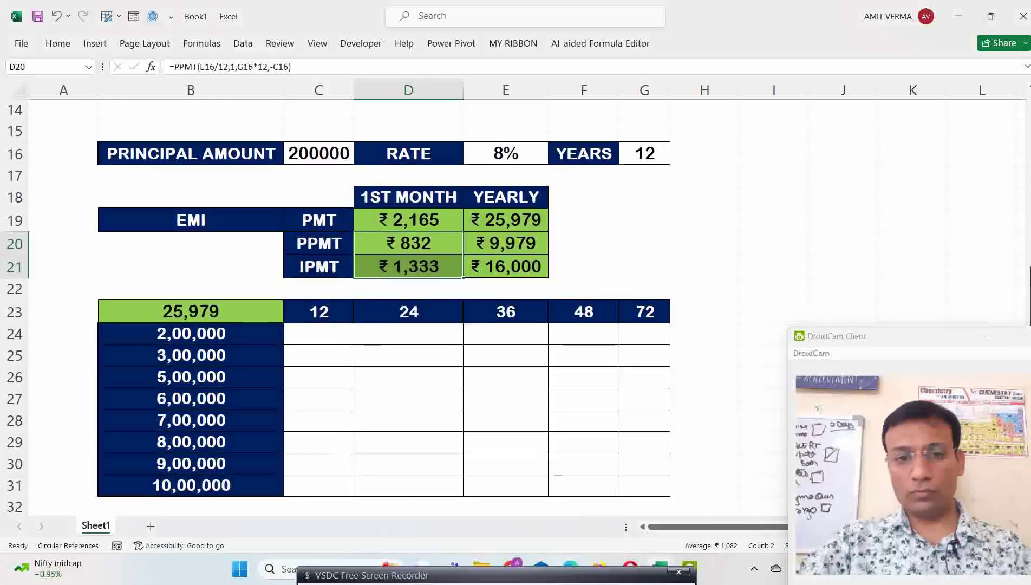
drag(228, 313, 315, 488)
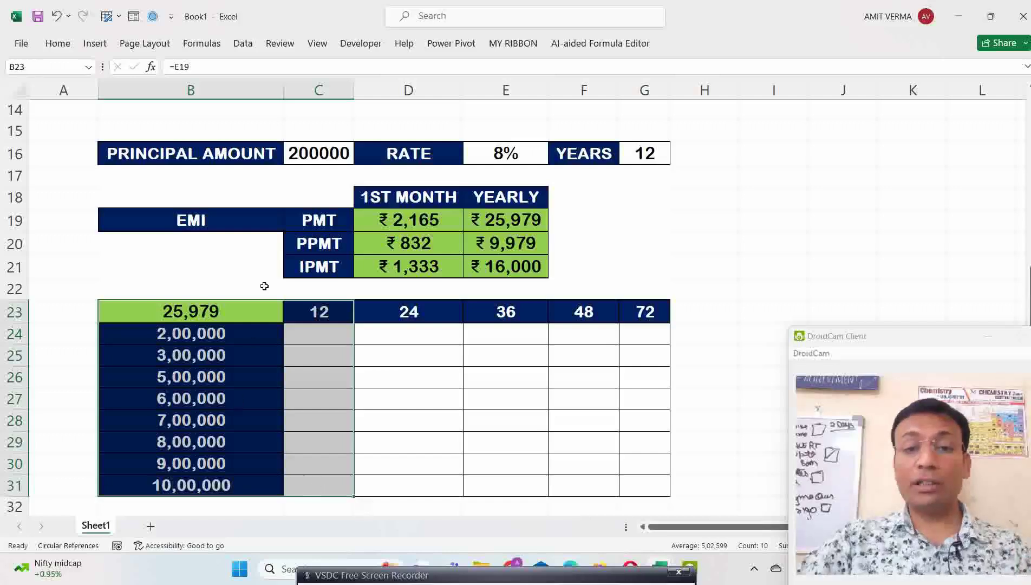
click(327, 156)
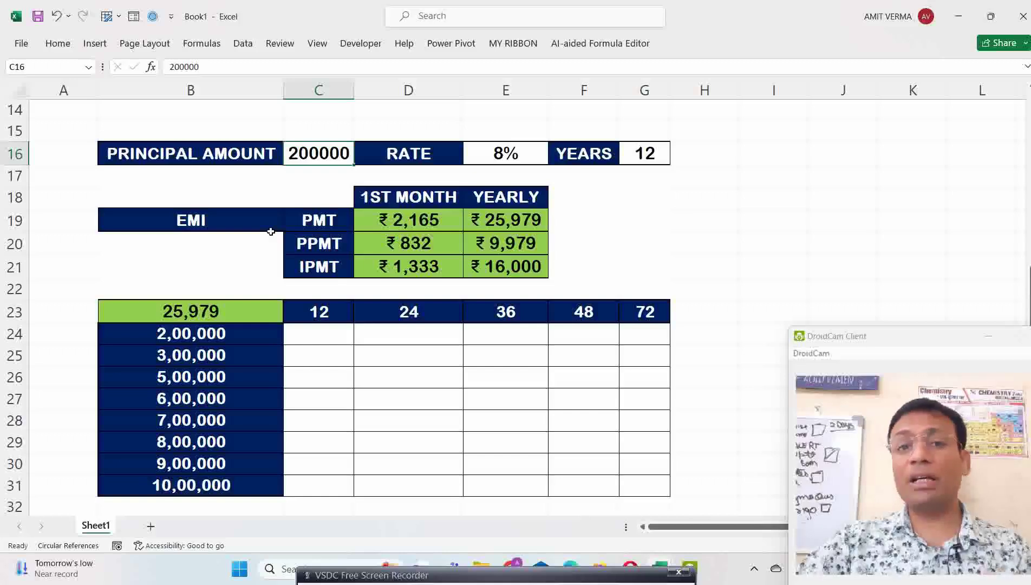
click(322, 335)
click(325, 314)
click(497, 312)
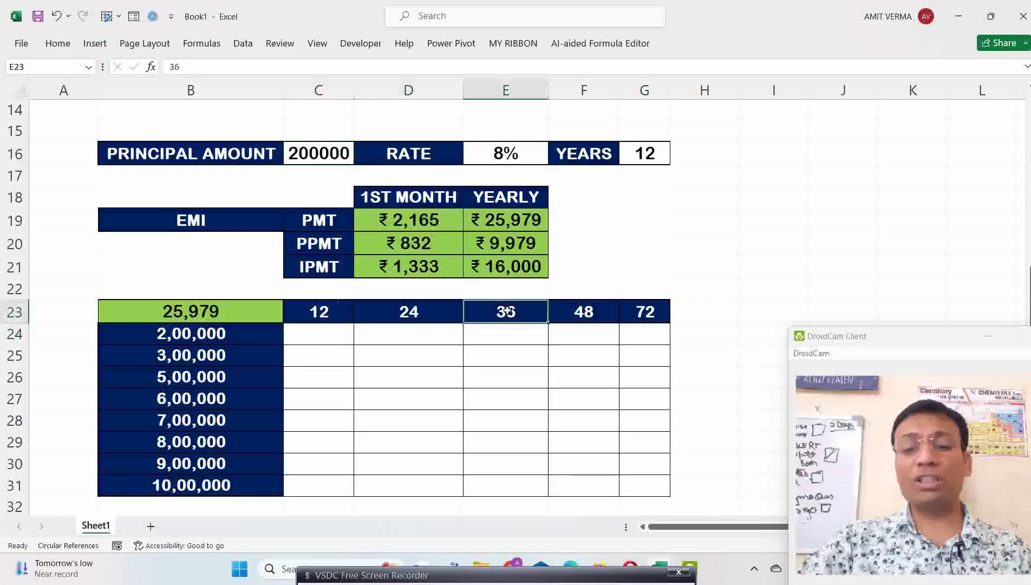
click(585, 313)
click(664, 317)
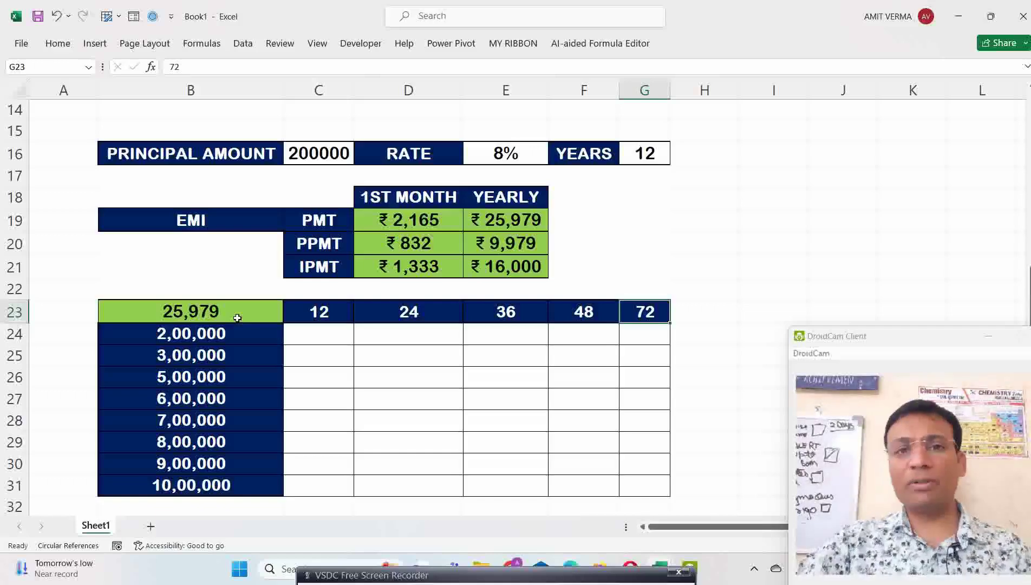
- Create a data table over B23:C31 with G16 as the row input cell and C16 as the column input cell
drag(222, 310, 306, 481)
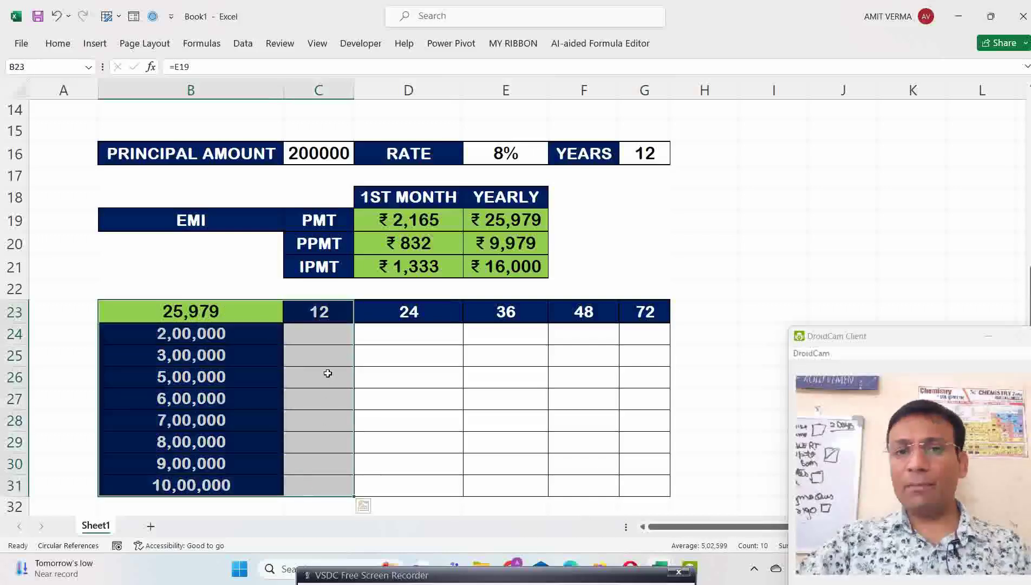
key(alt)
key(a)
key(w)
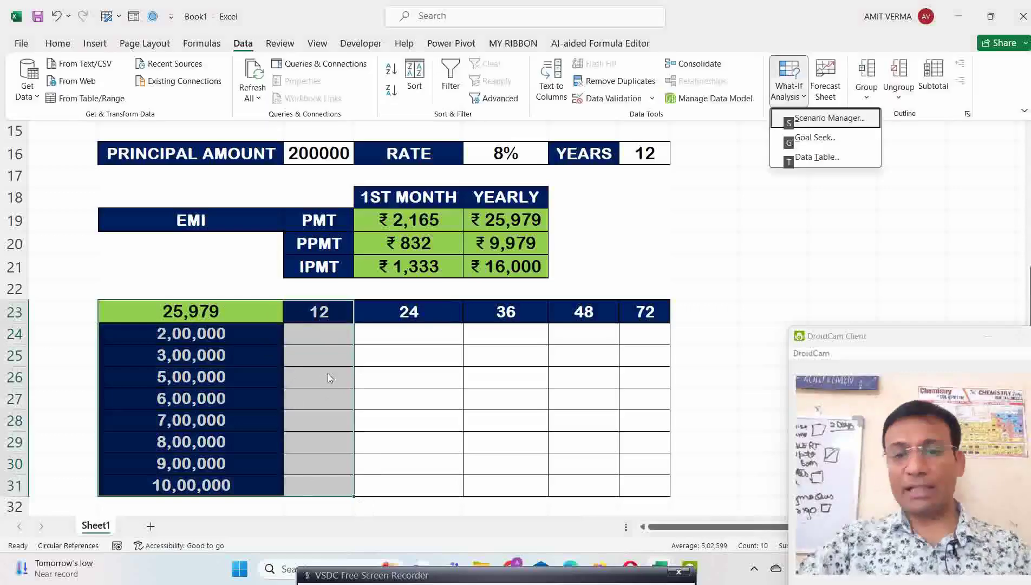
key(t)
drag(387, 256, 437, 327)
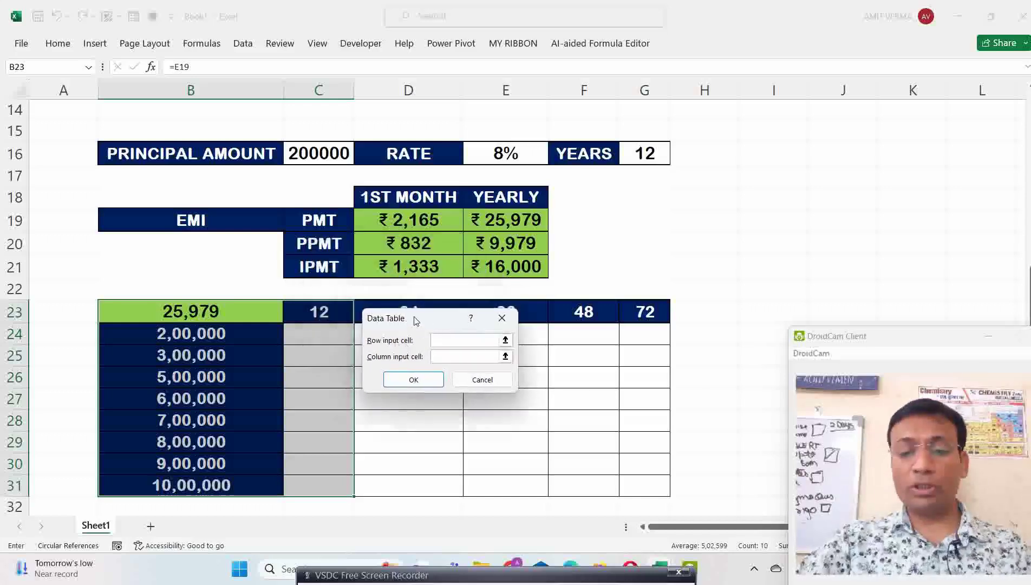
drag(414, 318, 409, 310)
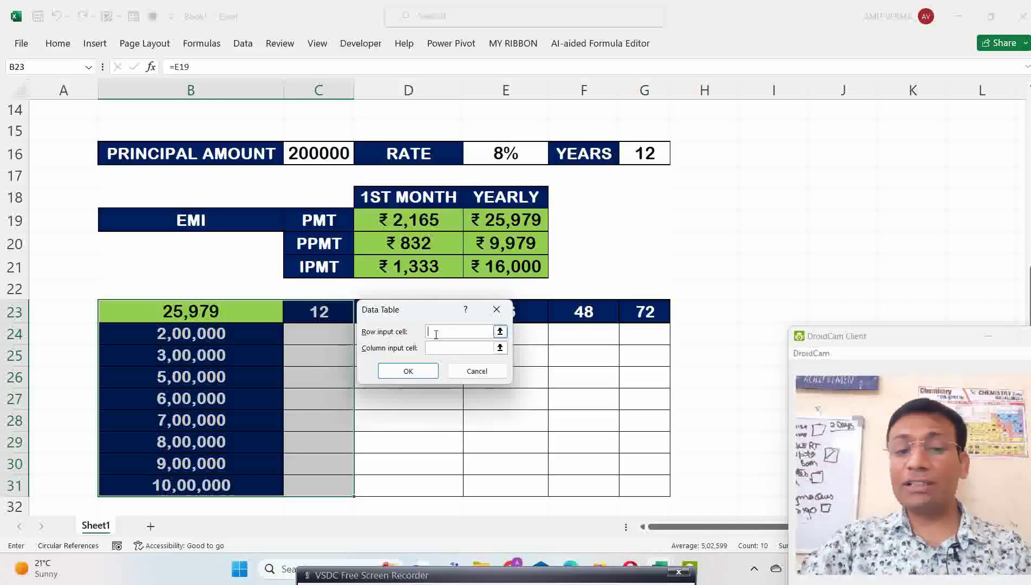
click(653, 156)
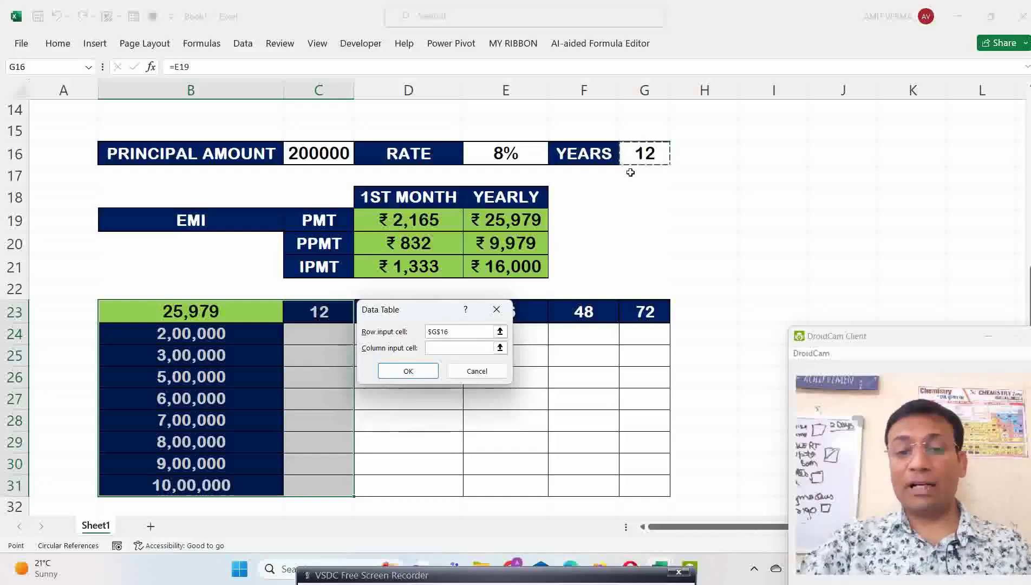
click(442, 349)
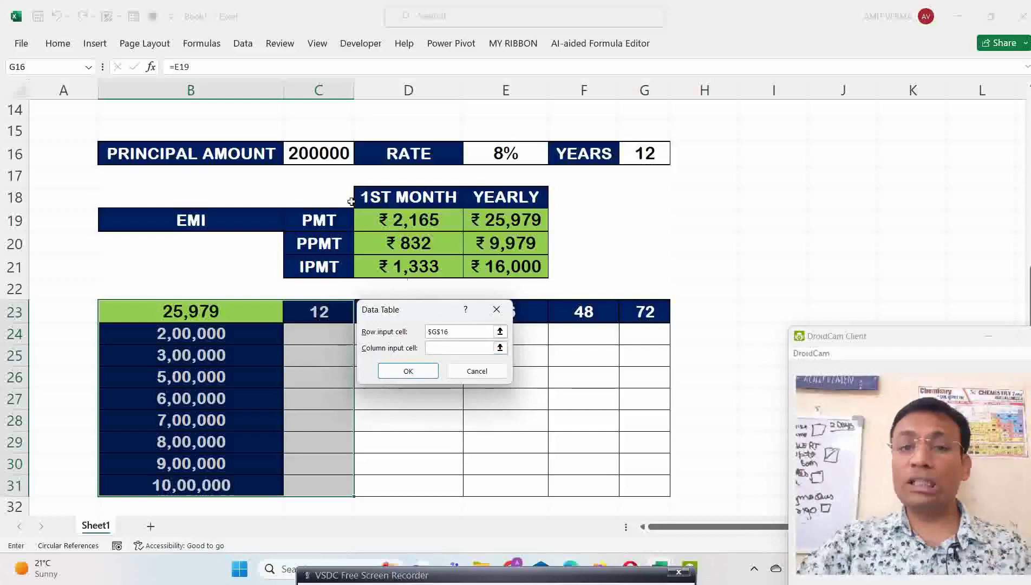
click(337, 156)
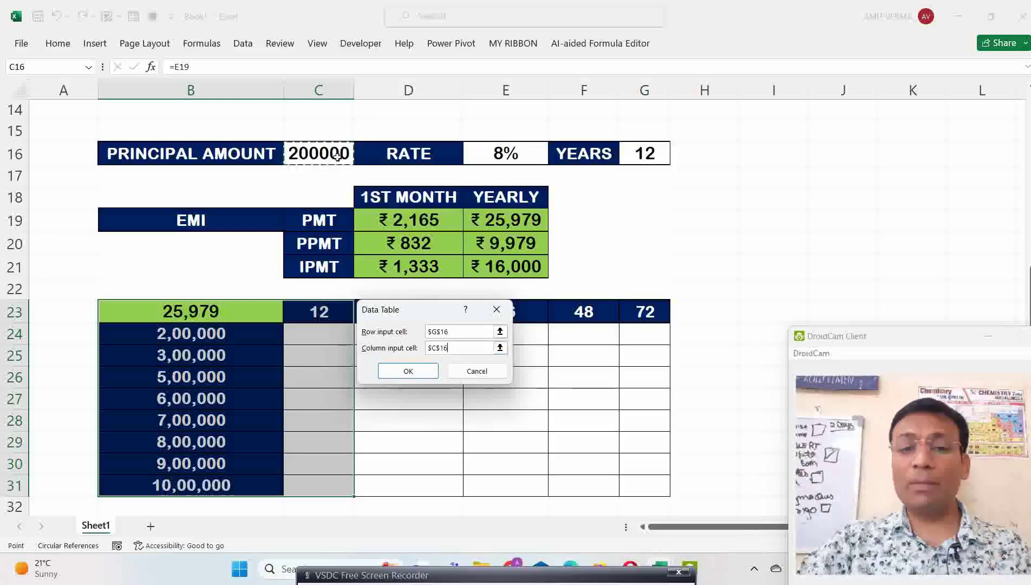
click(408, 371)
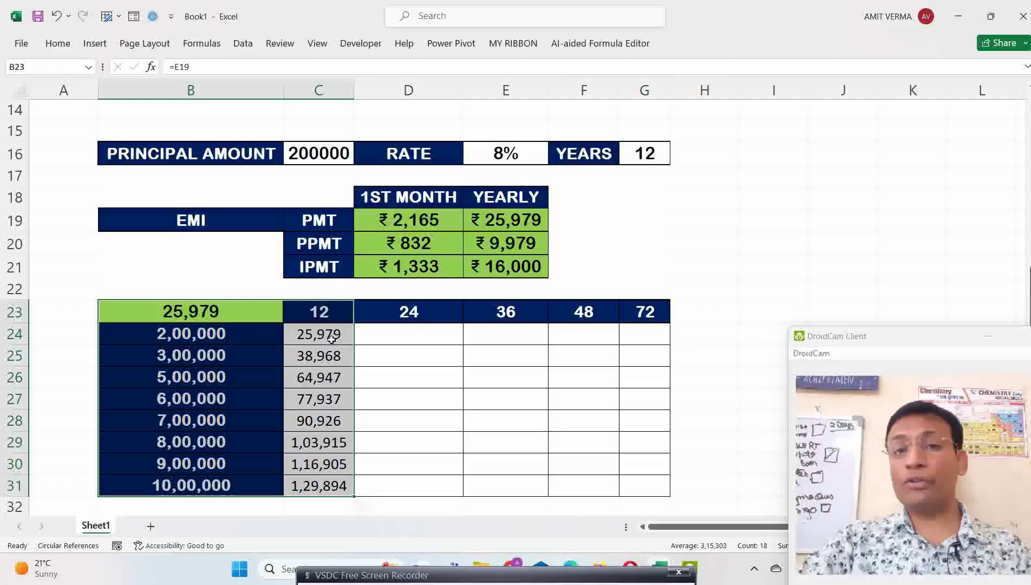
- Compare the principal amounts in B25, B26, B27 and B31 with their 12-year results in column C
click(250, 361)
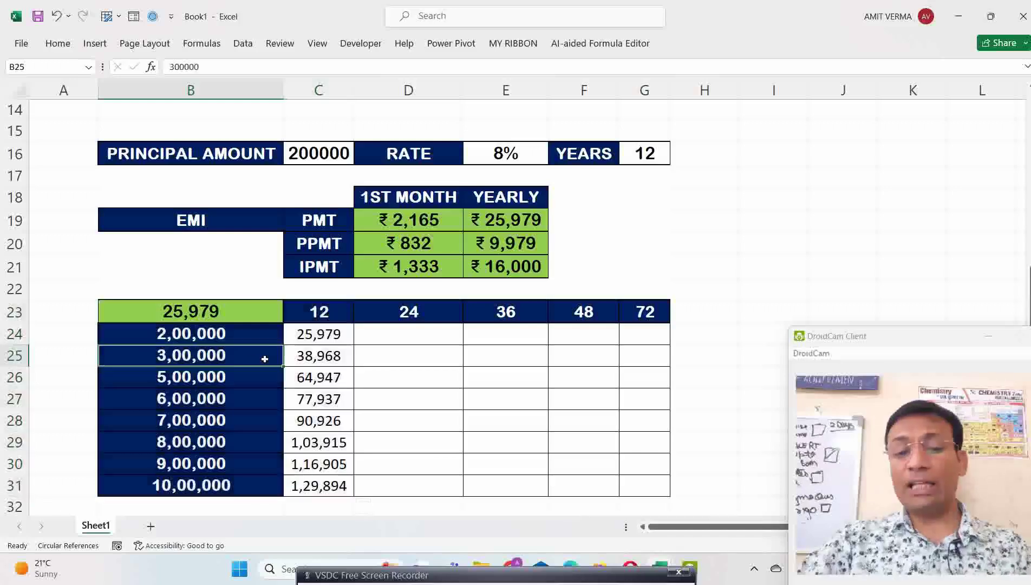
click(333, 357)
click(271, 382)
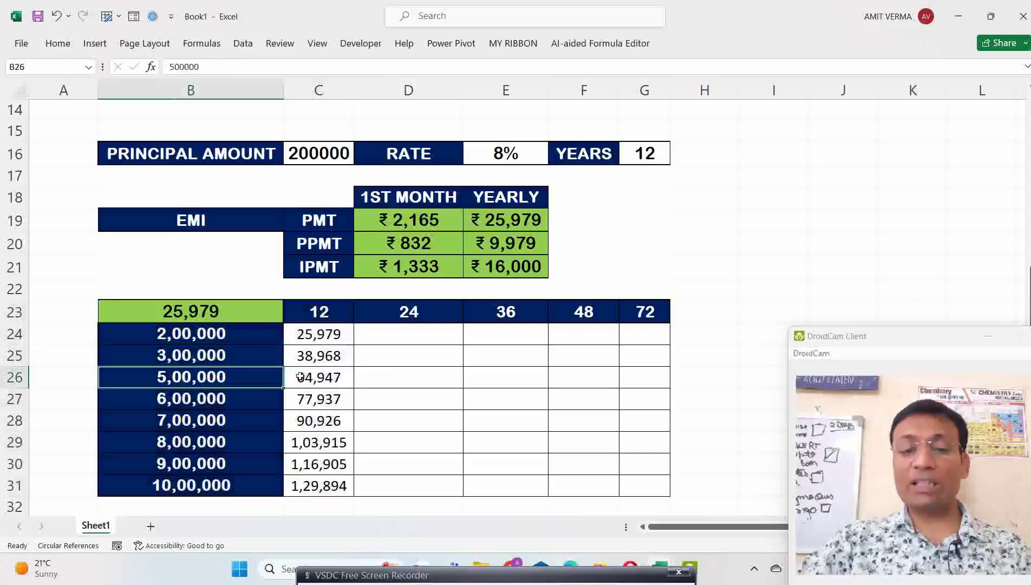
click(330, 375)
click(240, 402)
click(310, 400)
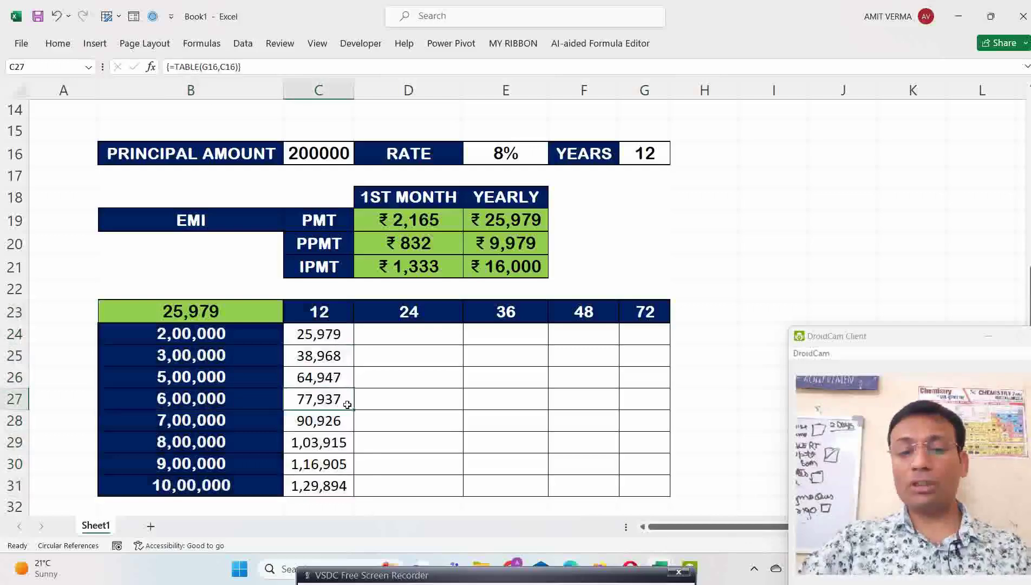
click(217, 486)
click(328, 486)
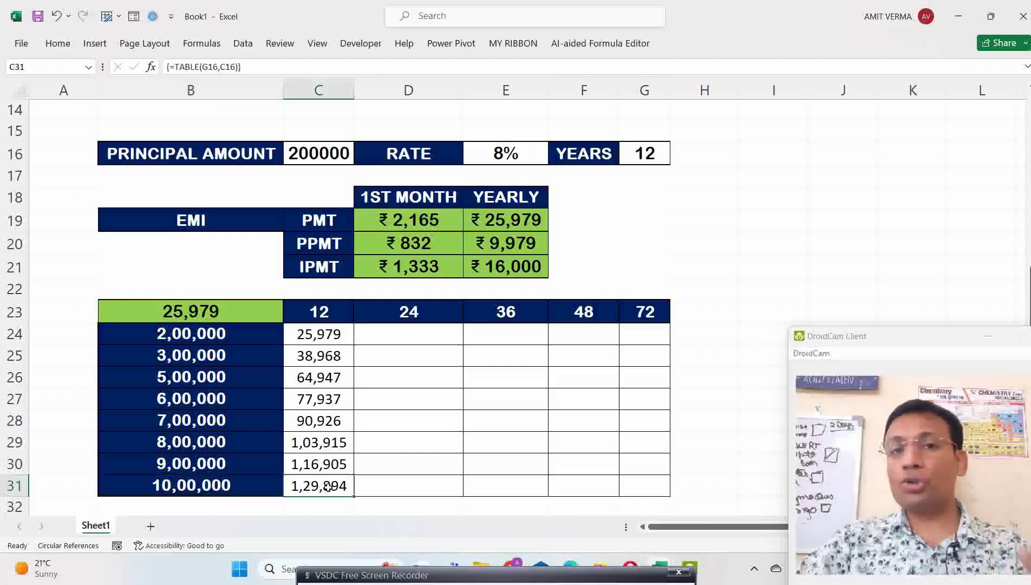
- Set the principal amount in C16 to 500000 and compare the yearly PMT in E19 with the table result in C26
click(336, 156)
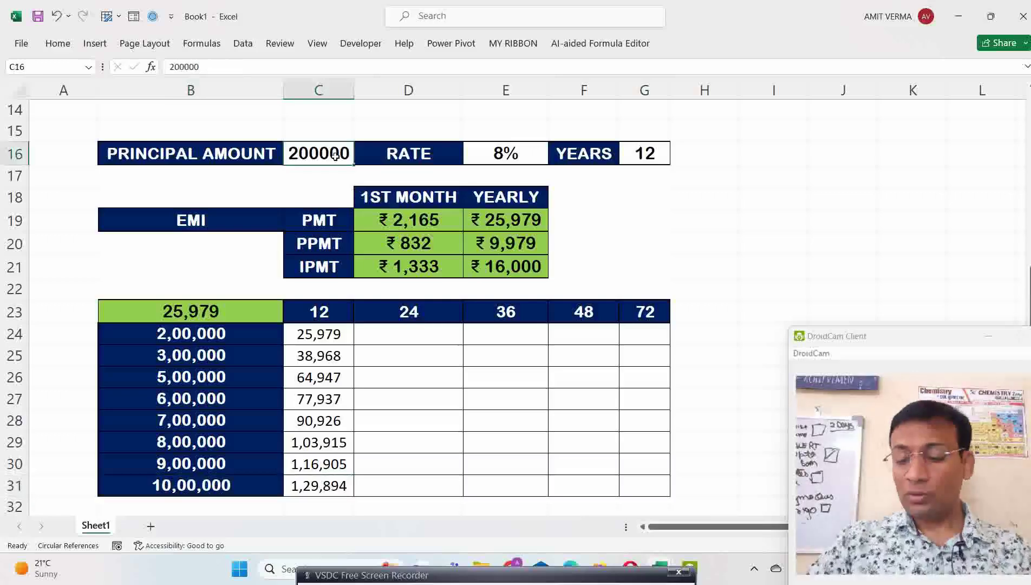
text(500000)
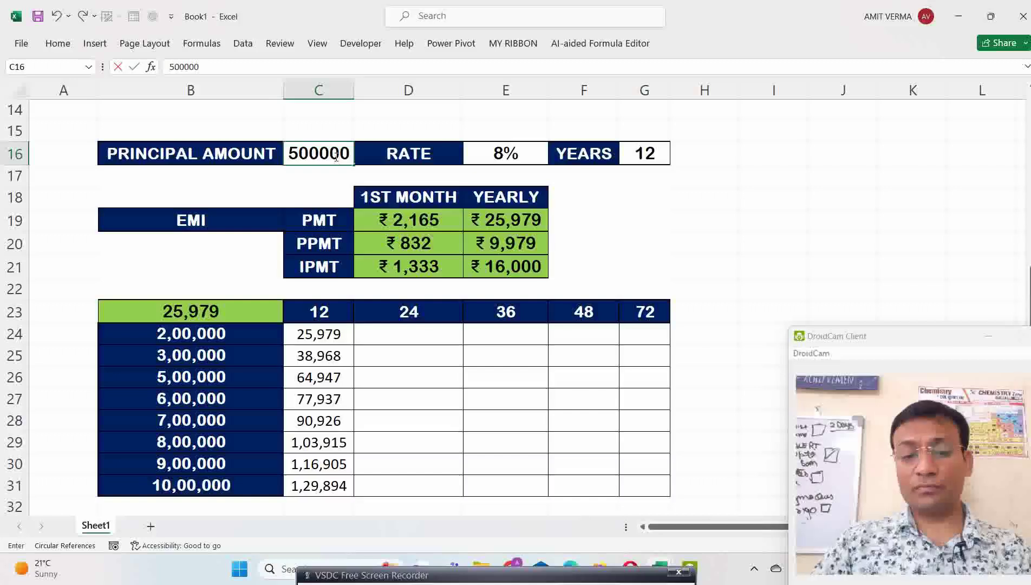
key(Tab)
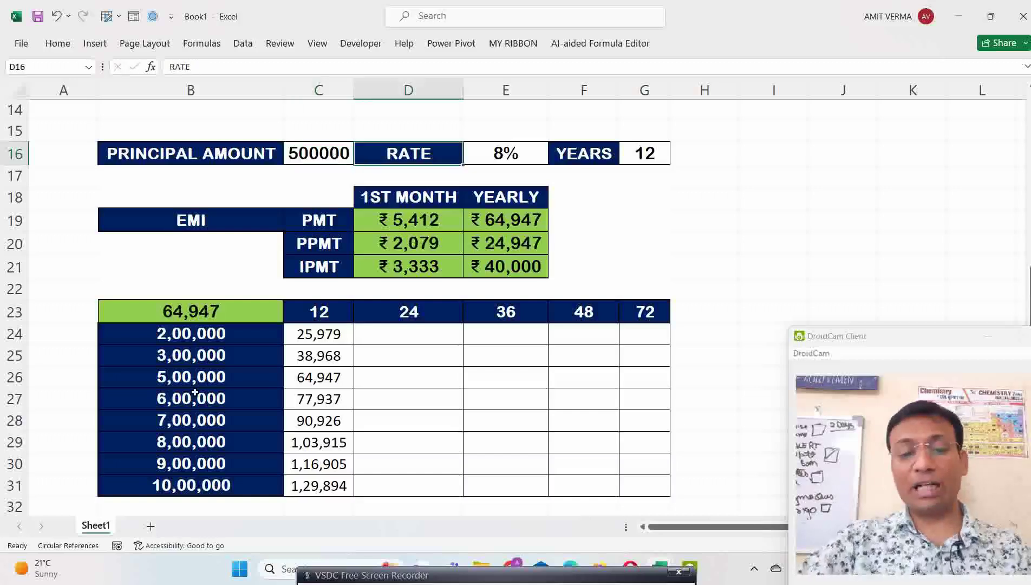
click(330, 381)
click(508, 220)
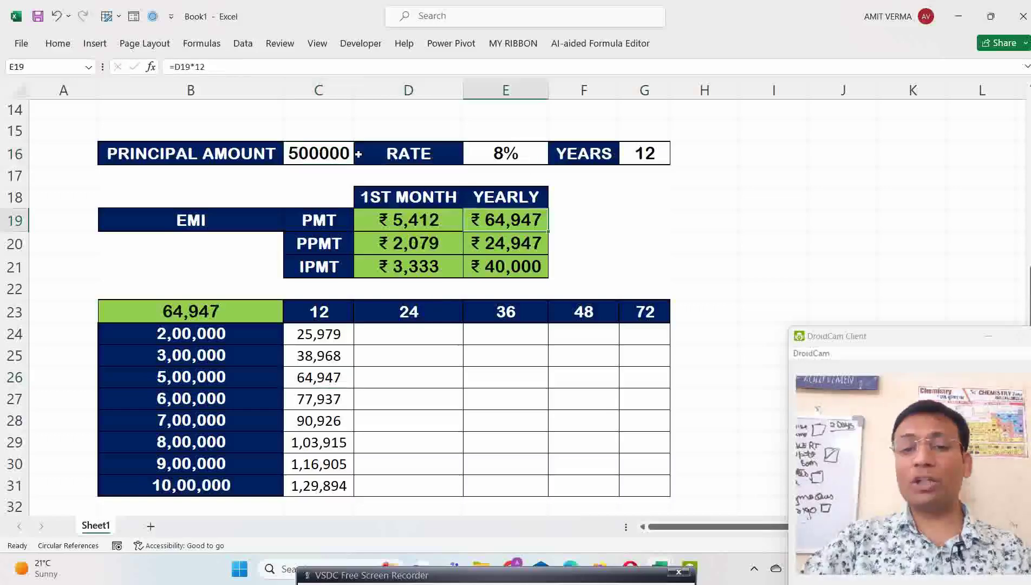
- Set the principal amount in C16 back to 200000
click(344, 157)
text(20000)
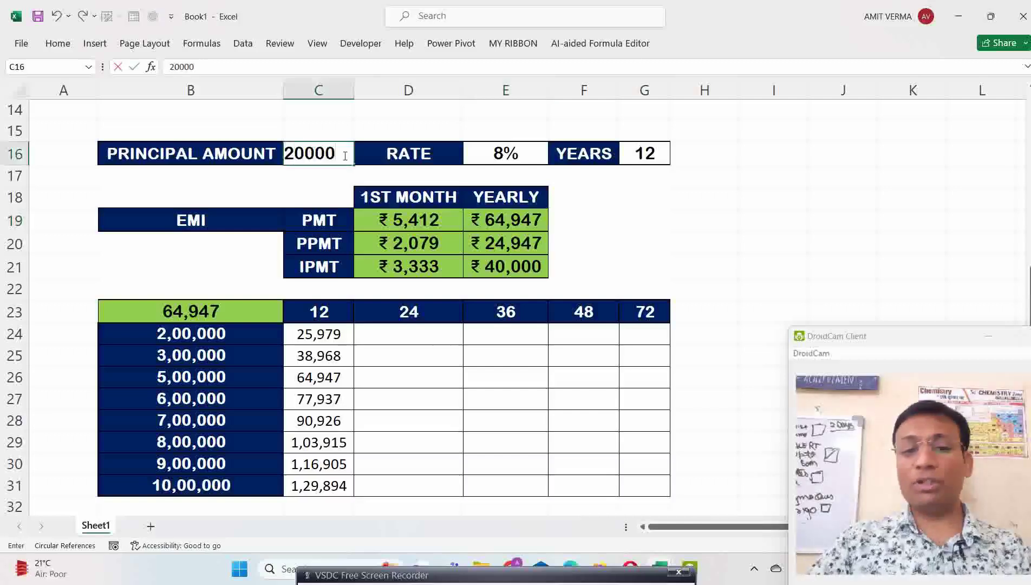
text(0)
key(Return)
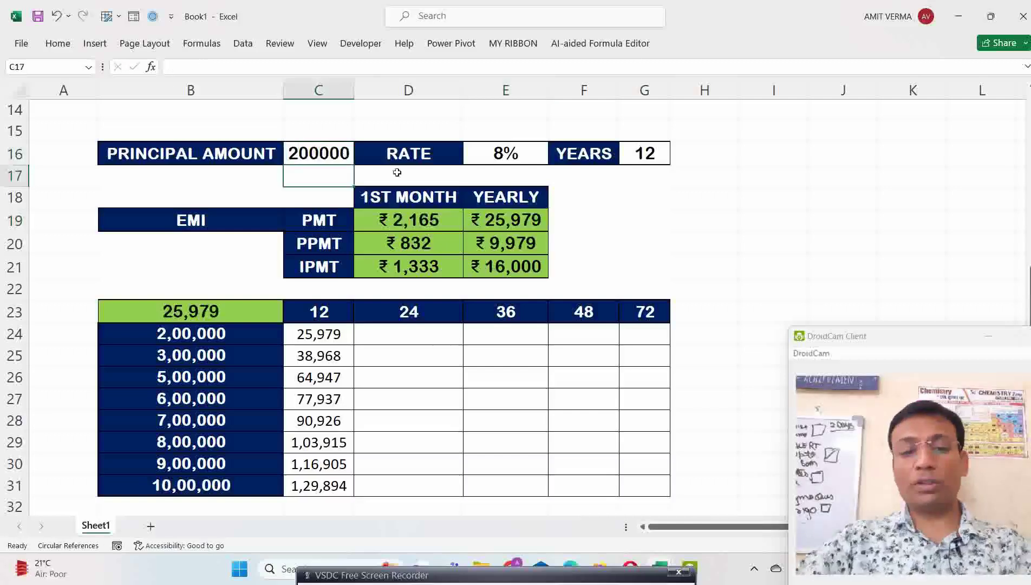
- Clear the data table results from C24:C31 and select the full loan table range B23:G31
click(205, 313)
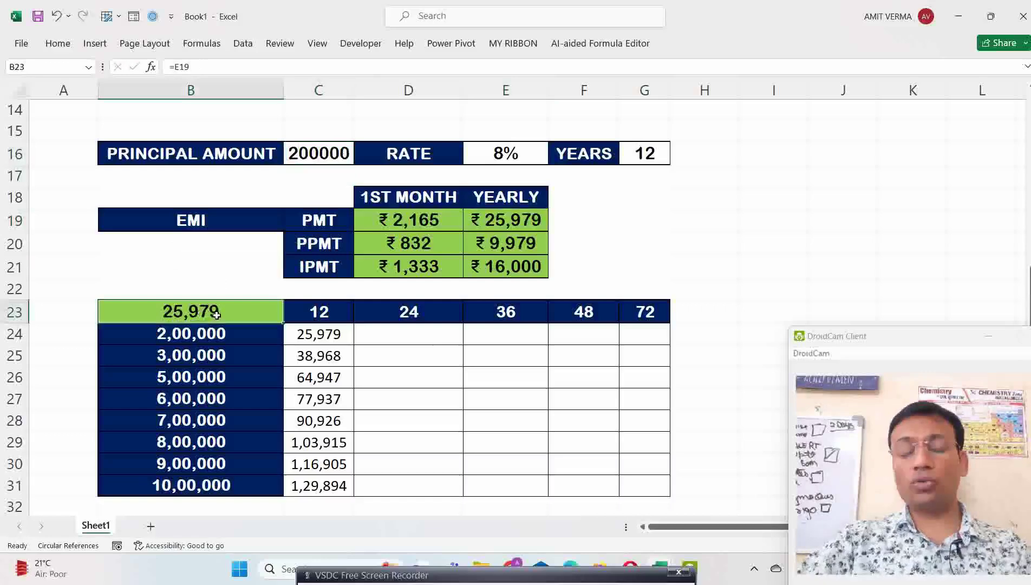
drag(315, 334, 324, 482)
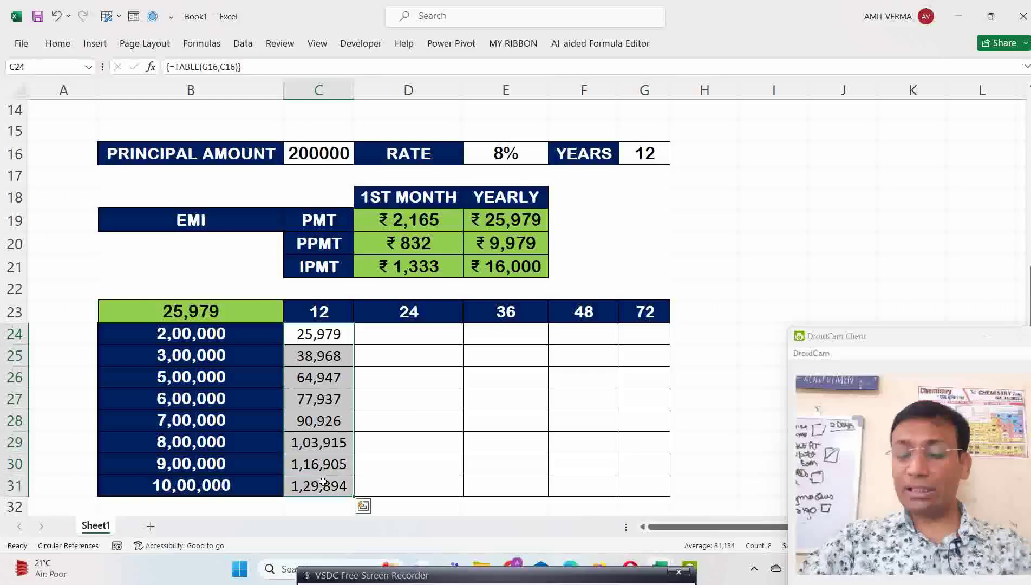
key(Delete)
click(245, 314)
drag(246, 314, 640, 485)
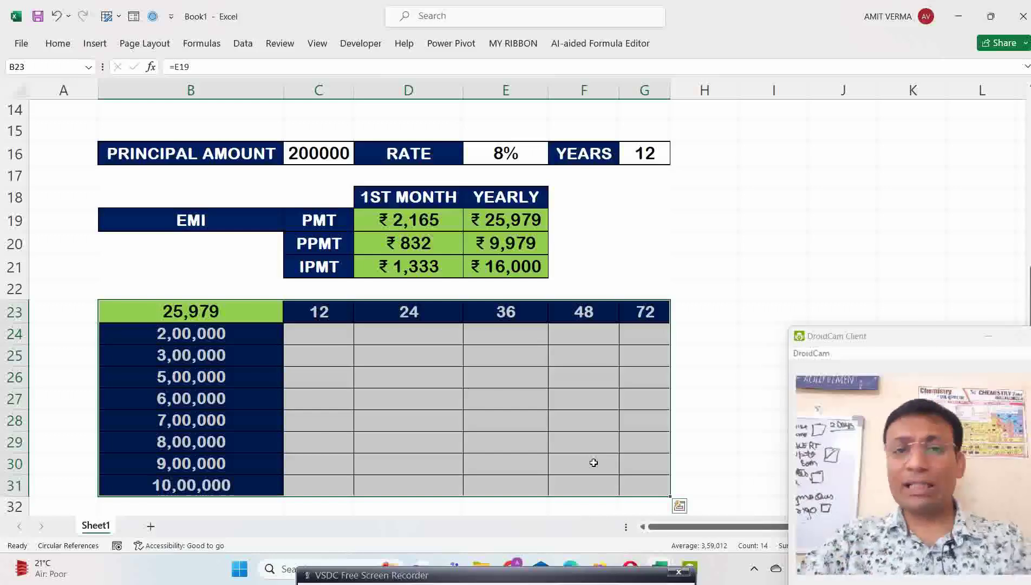
- Set the principal amounts in B24:B27 to 500000, 1000000, 1500000 and 2000000
click(196, 338)
text(500000)
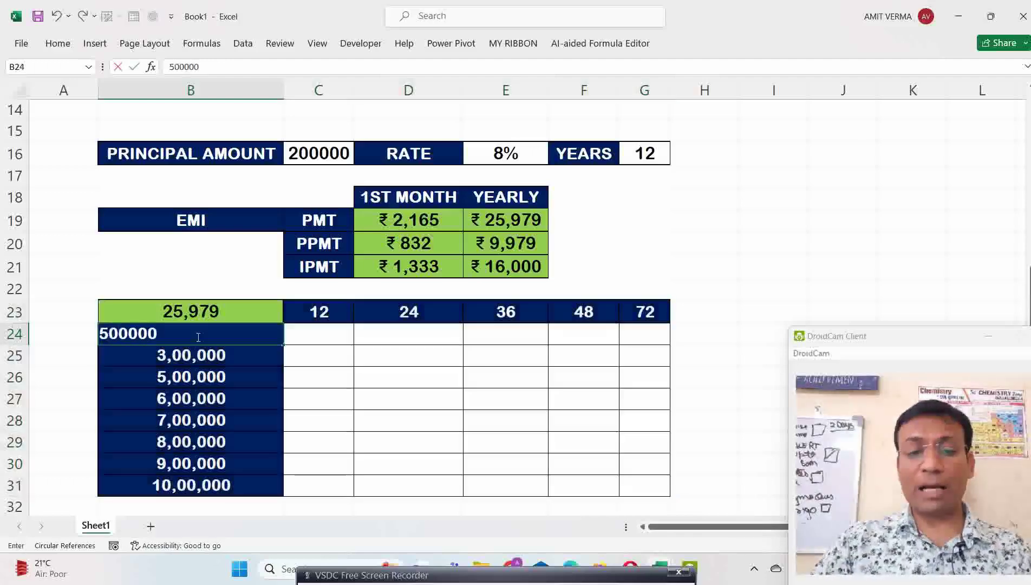
key(Return)
text(1000000)
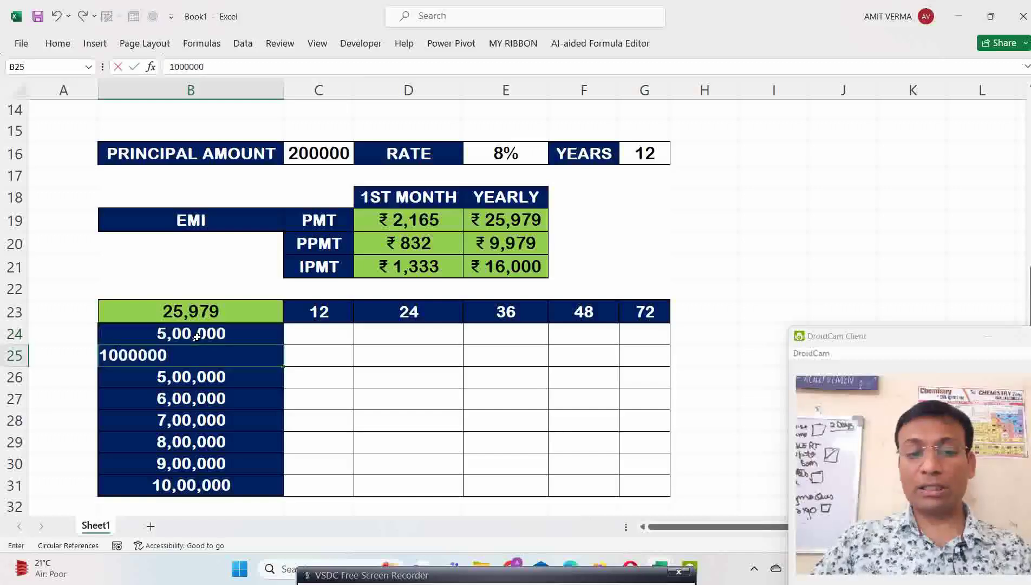
key(Return)
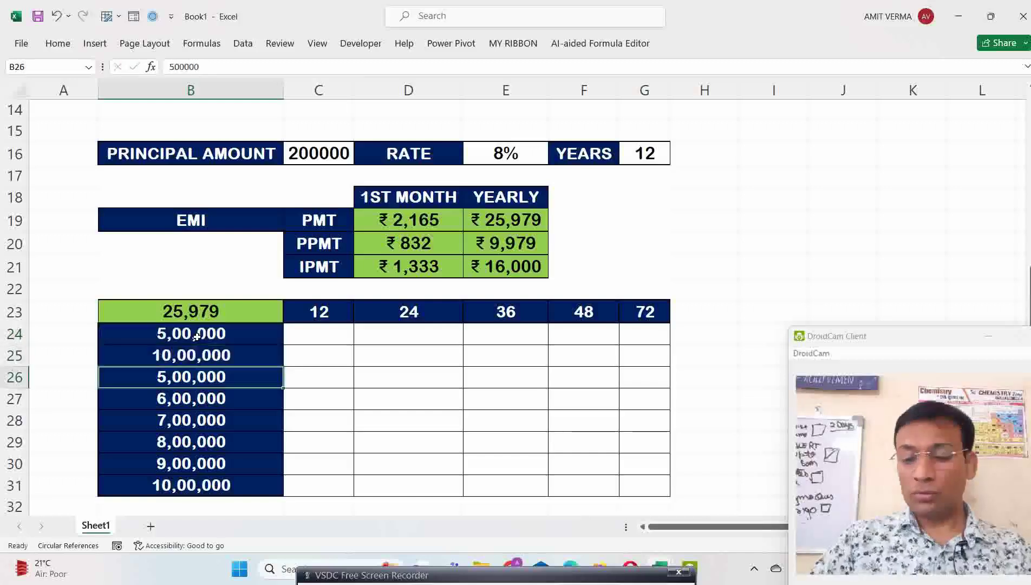
text(15000000)
key(BackSpace)
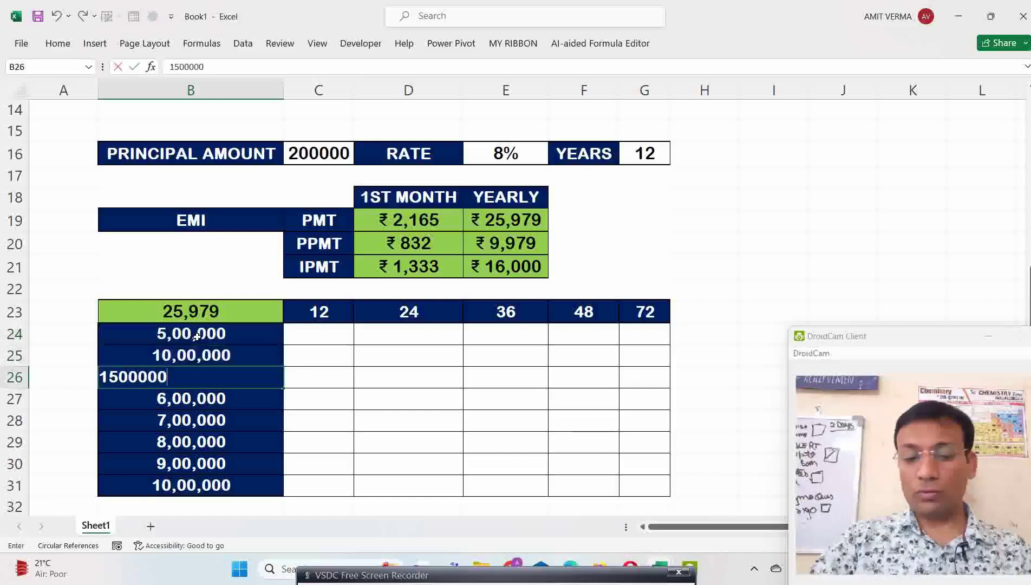
key(Return)
text(20,00,00)
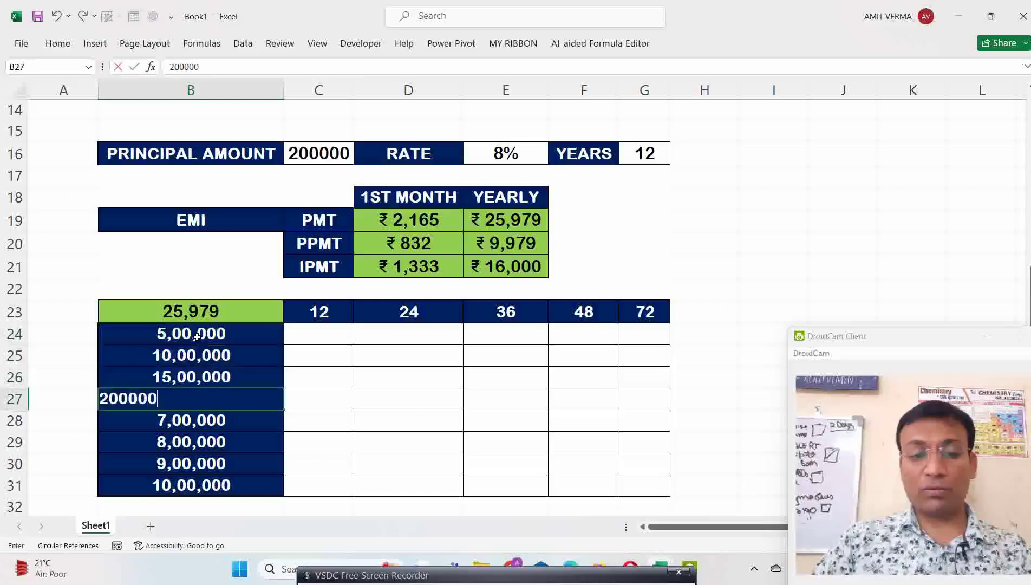
text(0)
key(Return)
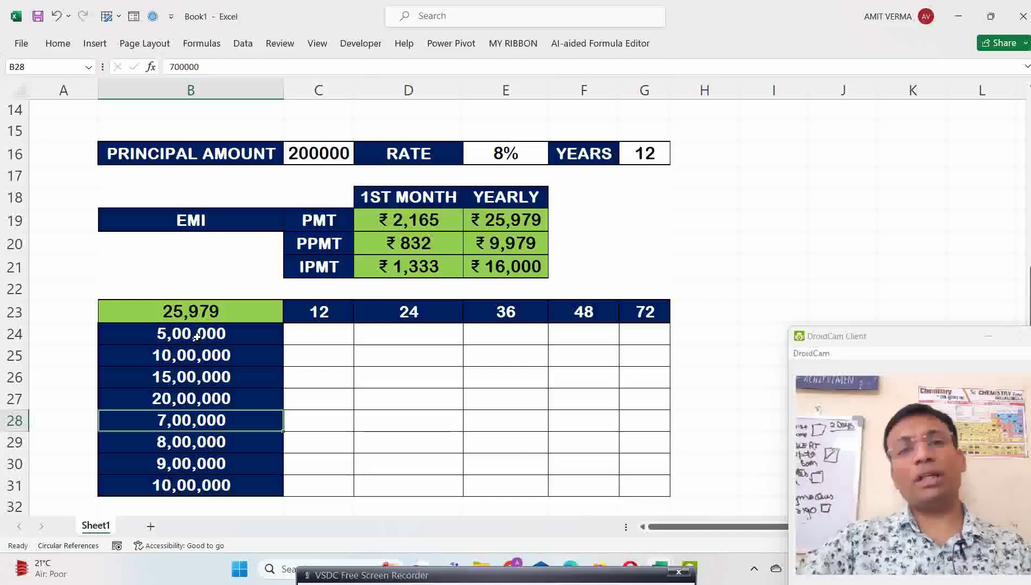
- Create a two-variable data table over B23:G31 with row input cell G16 and column input cell C16
drag(238, 306, 626, 481)
key(alt+a)
key(w)
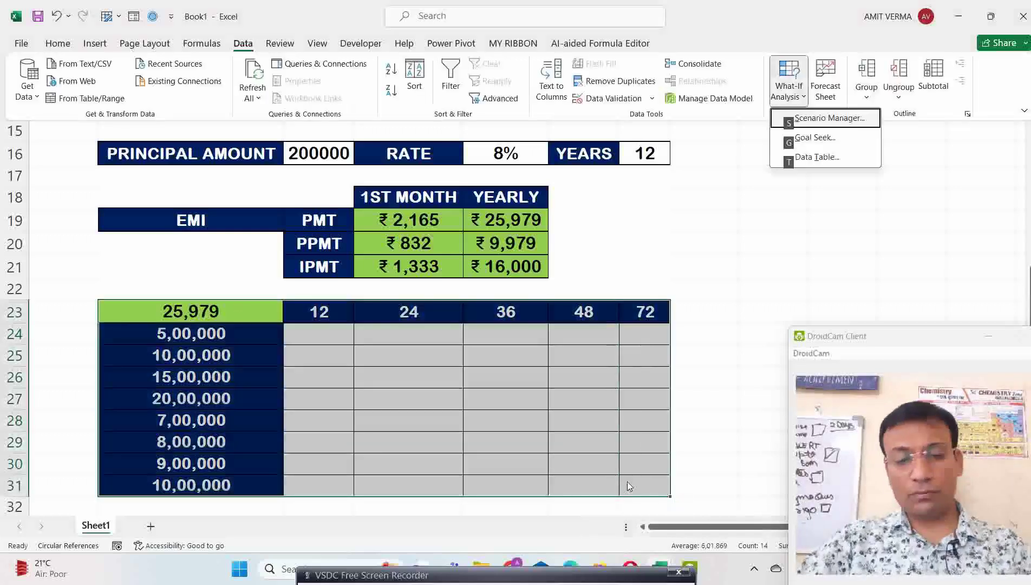
key(t)
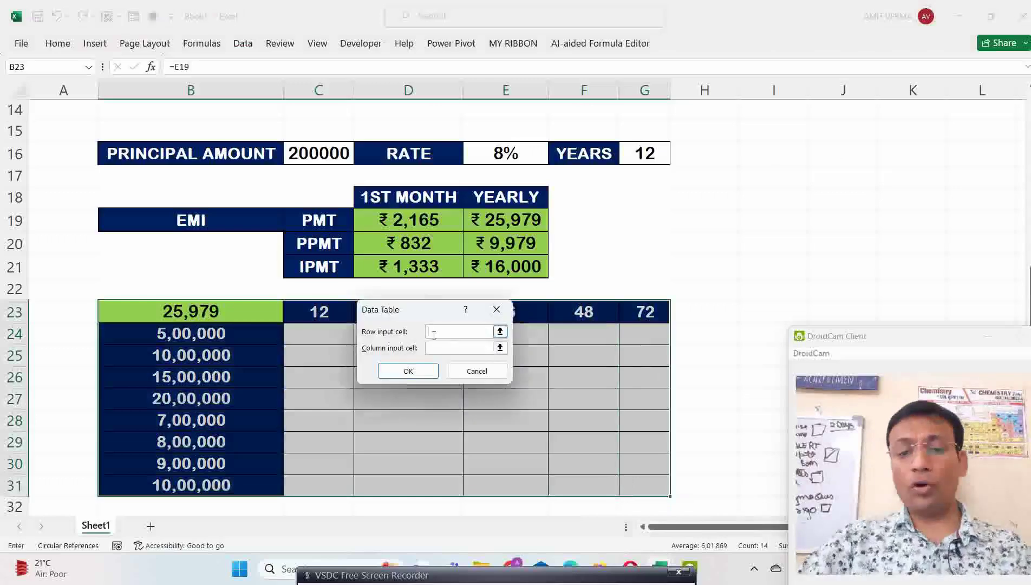
click(632, 163)
click(441, 347)
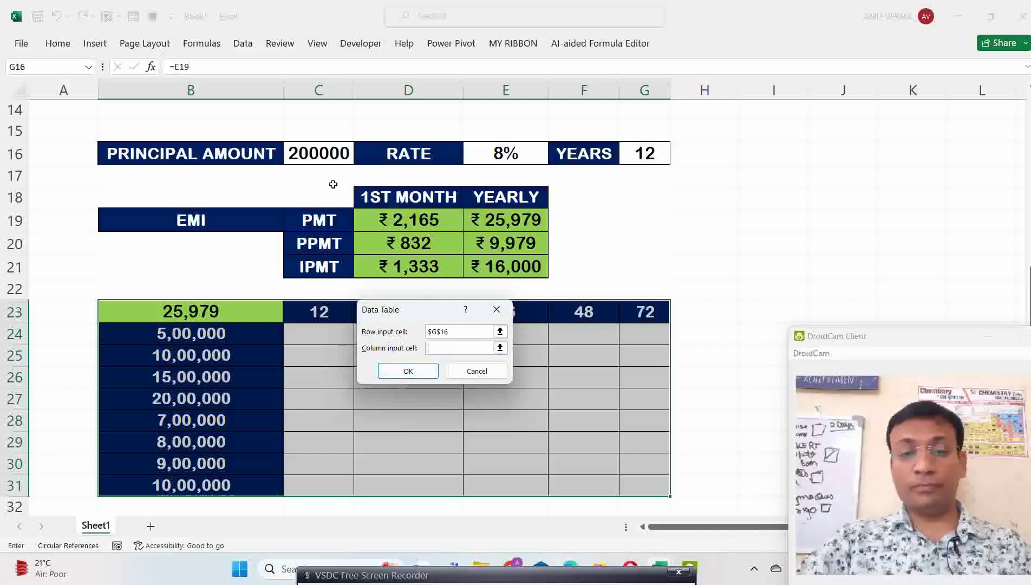
click(322, 156)
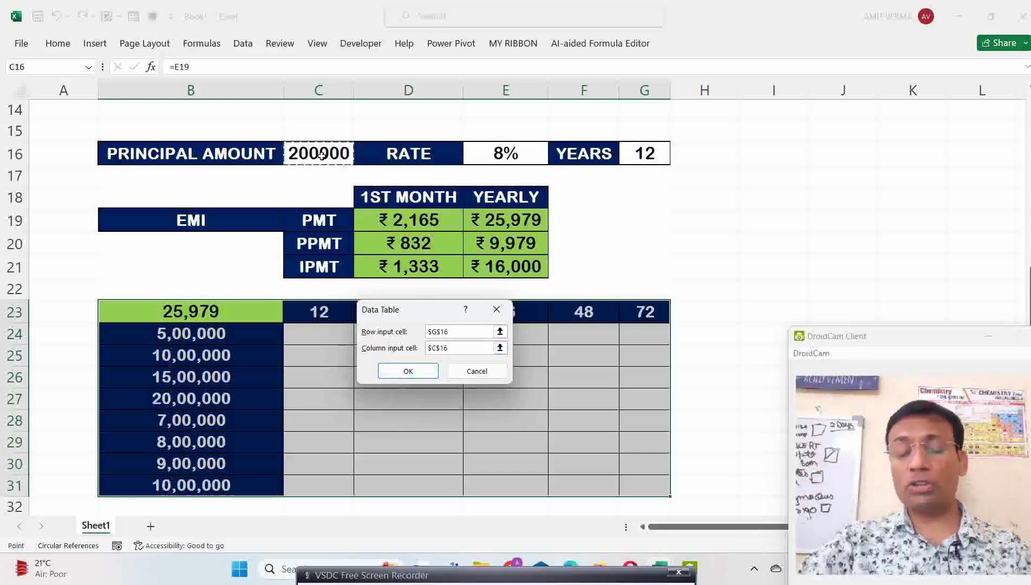
click(415, 370)
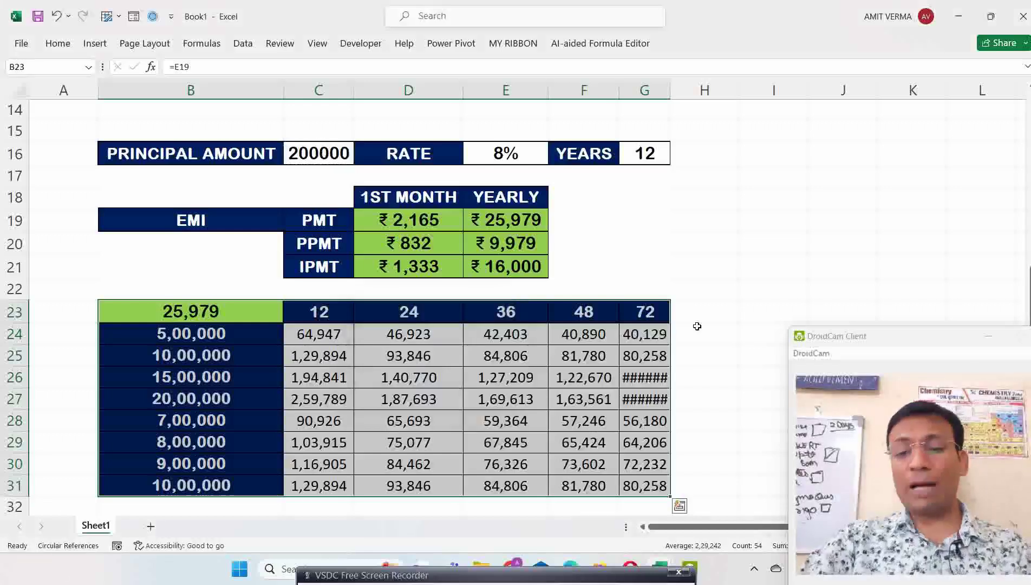
- Autofit column G to its contents and check the results in the 15,00,000 and 20,00,000 rows
double_click(670, 90)
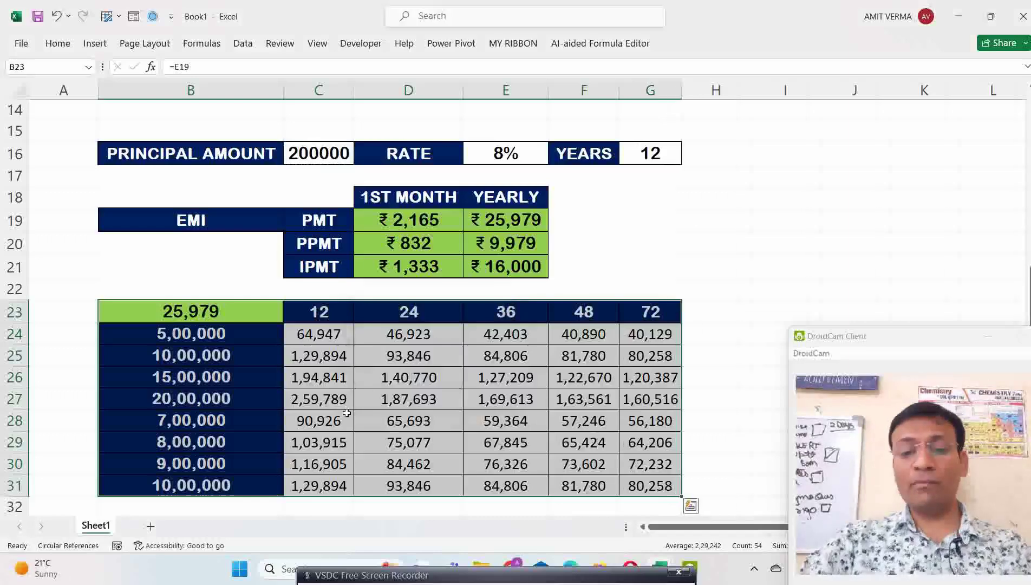
drag(211, 379, 596, 403)
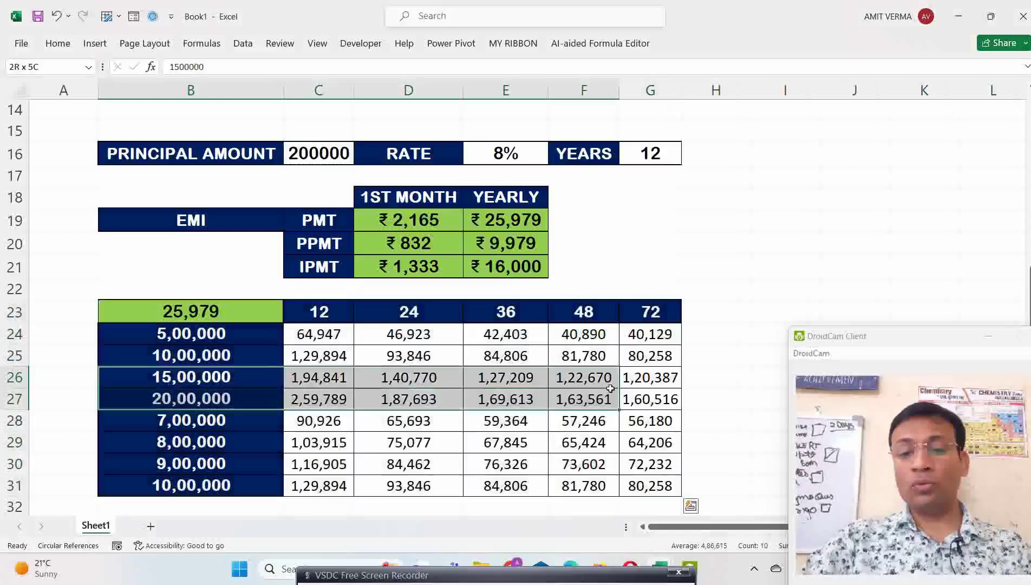
click(222, 334)
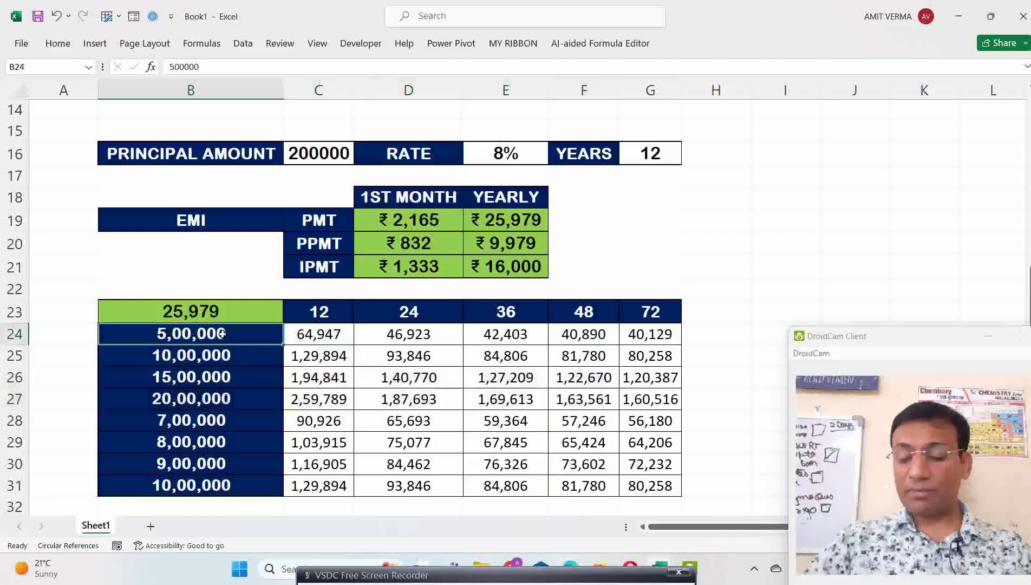
- Set the principal amounts in B24:B28 to 100000, 200000, 300000, 400000 and 500000
text(100000)
key(Return)
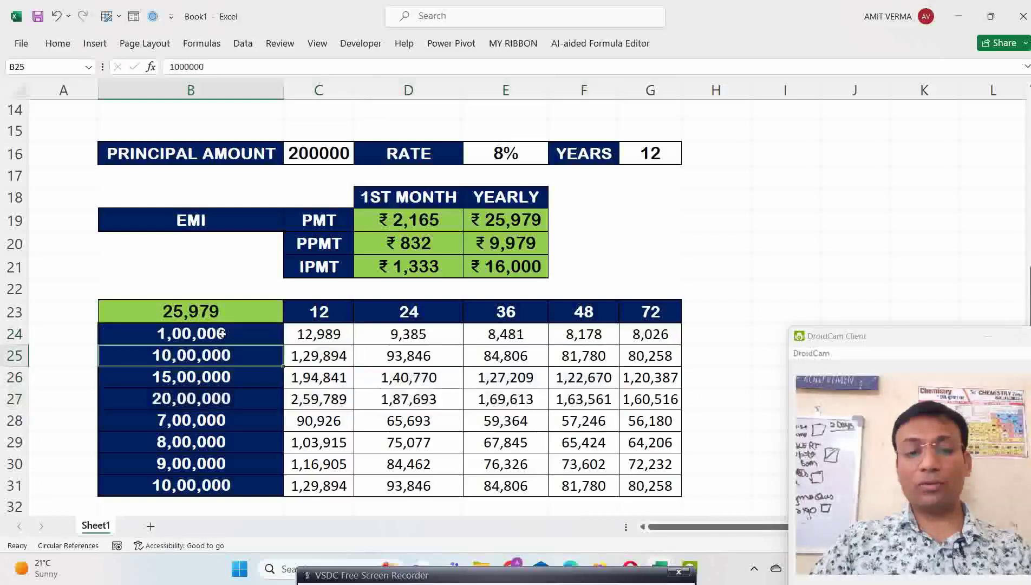
text(200000)
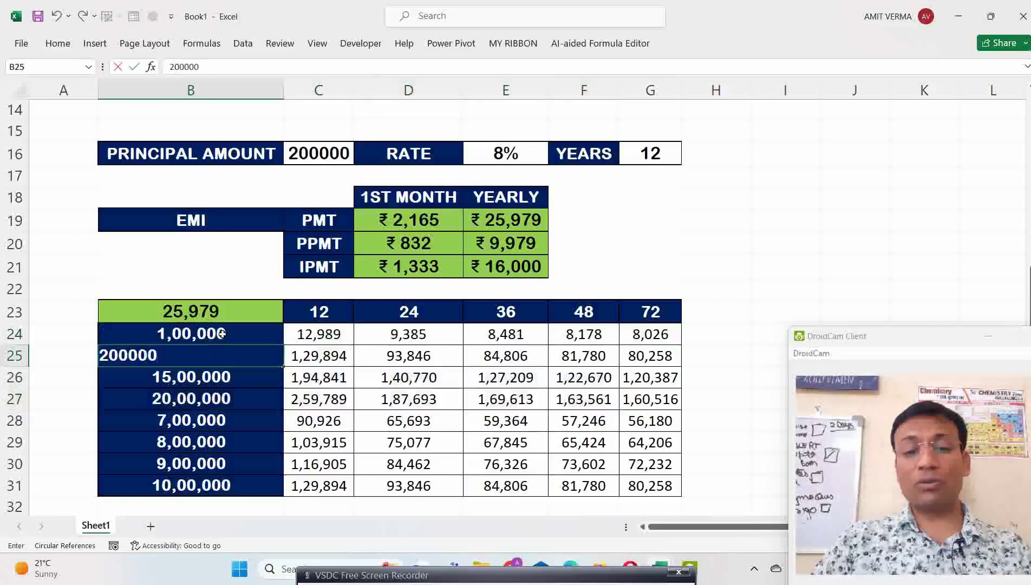
key(Return)
text(300000)
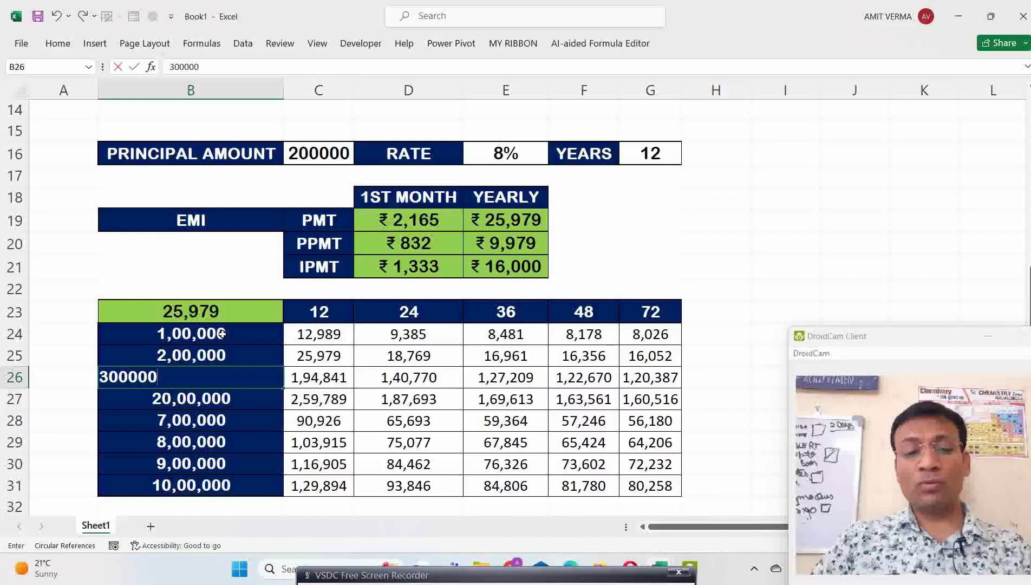
key(Return)
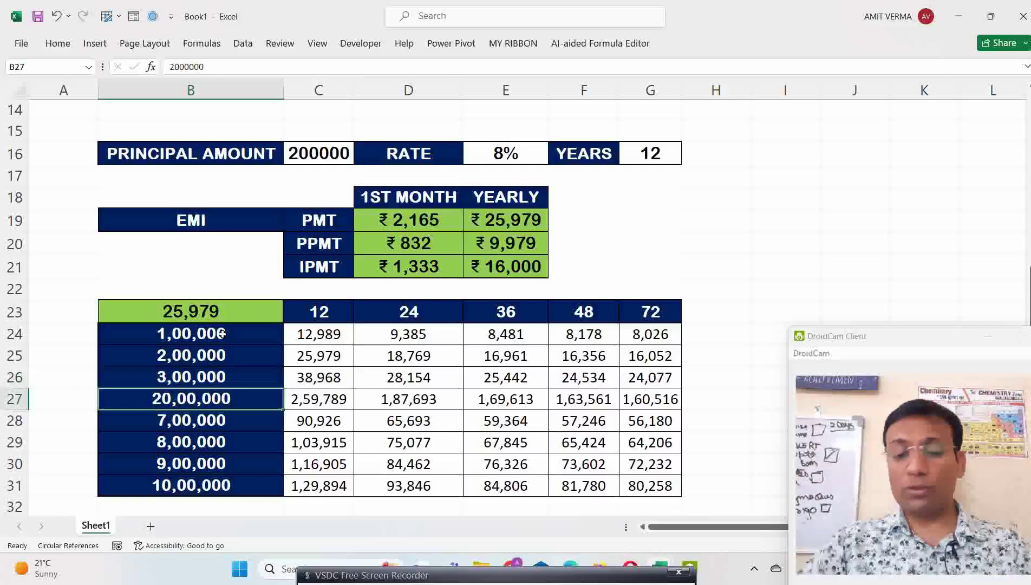
text(400000)
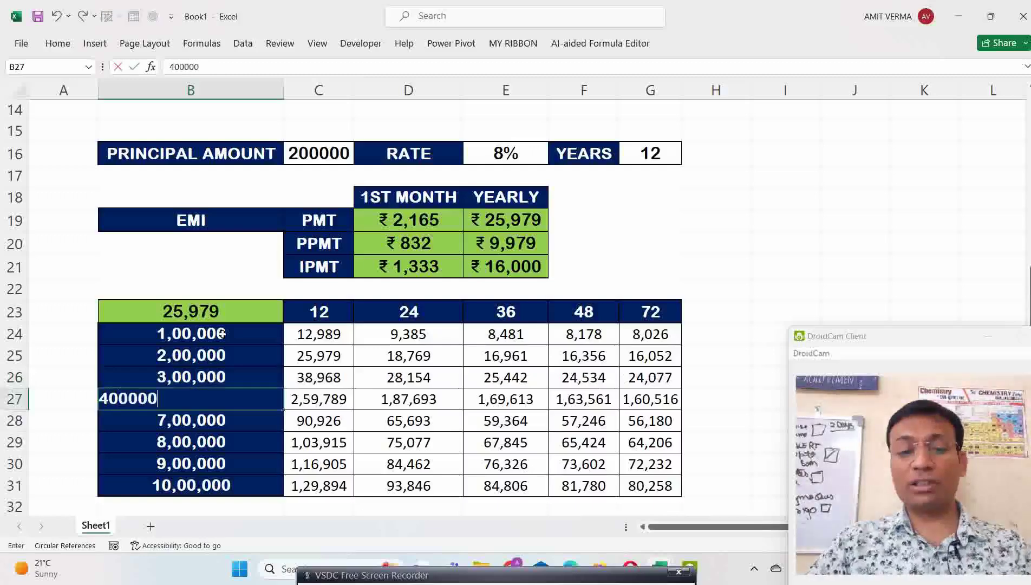
key(Return)
text(500000)
key(Return)
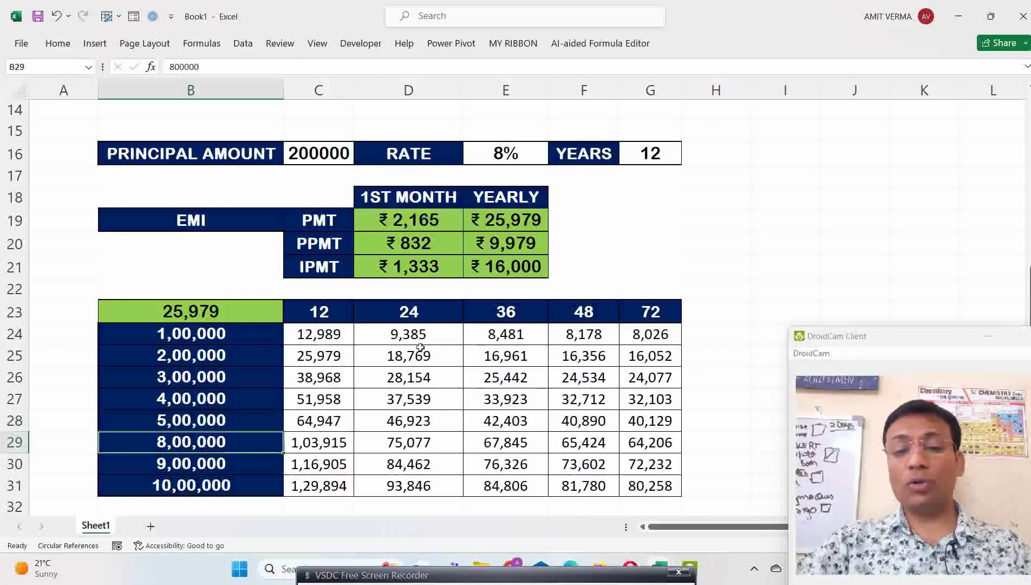
- Examine the linked EMI formula in B23 and the data table formula behind the 2,00,000 row results in C25:F25
click(230, 313)
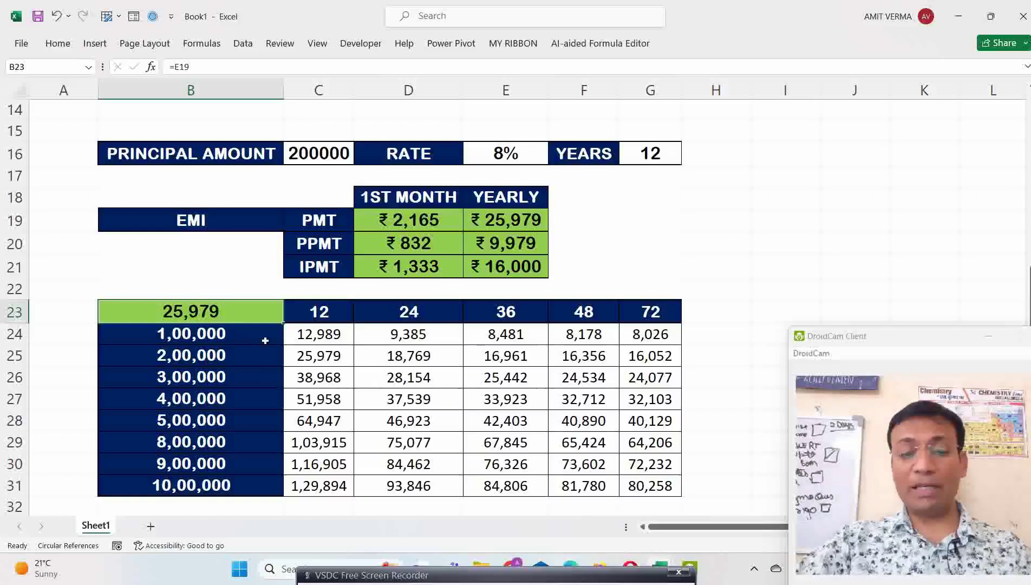
click(228, 340)
click(214, 357)
click(325, 358)
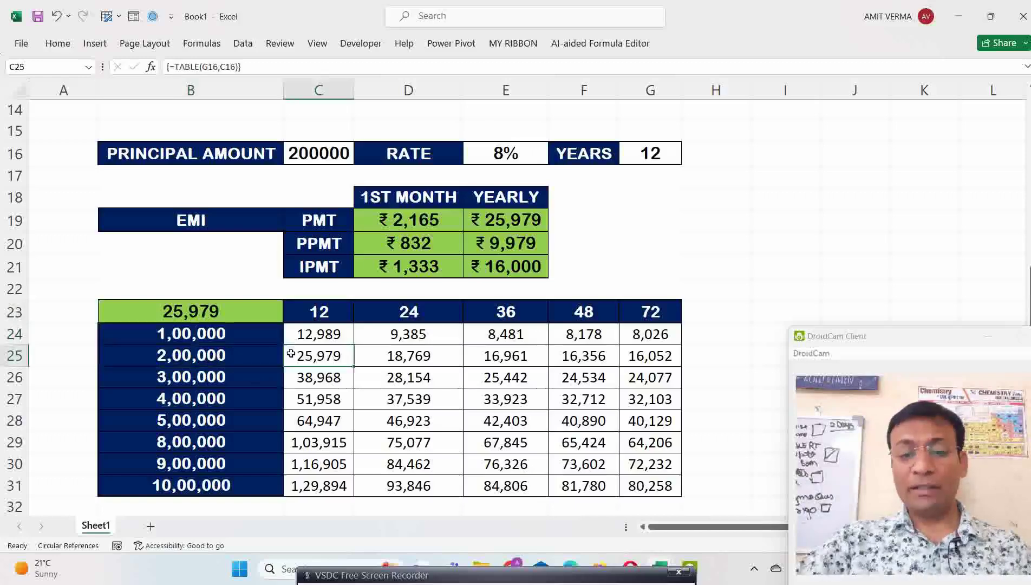
double_click(314, 356)
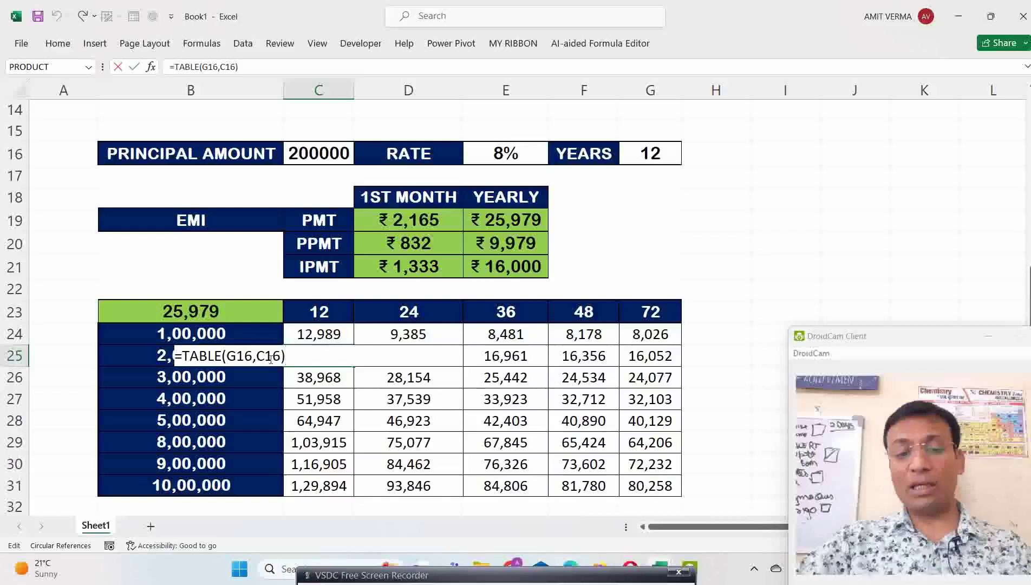
key(Escape)
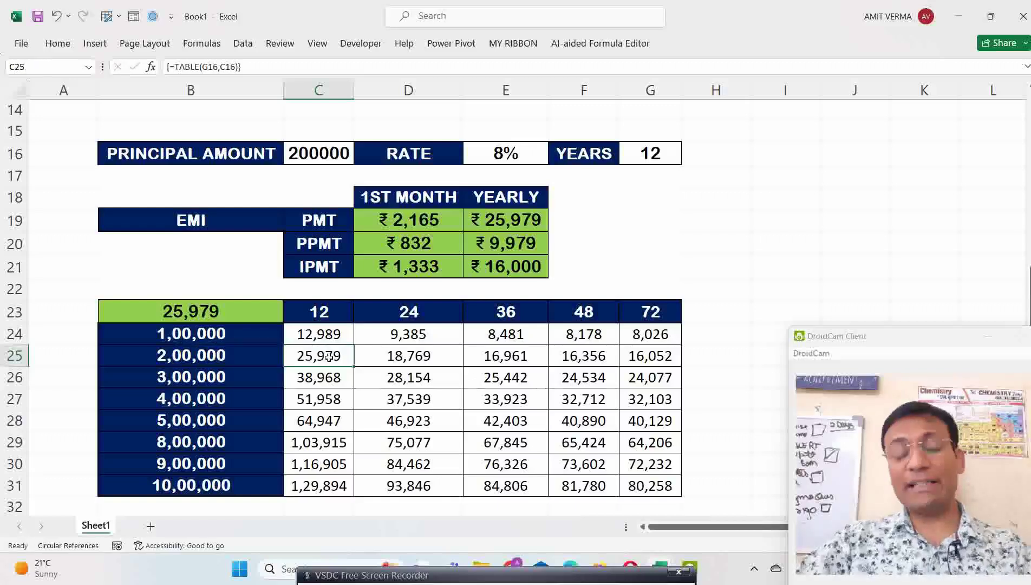
click(438, 360)
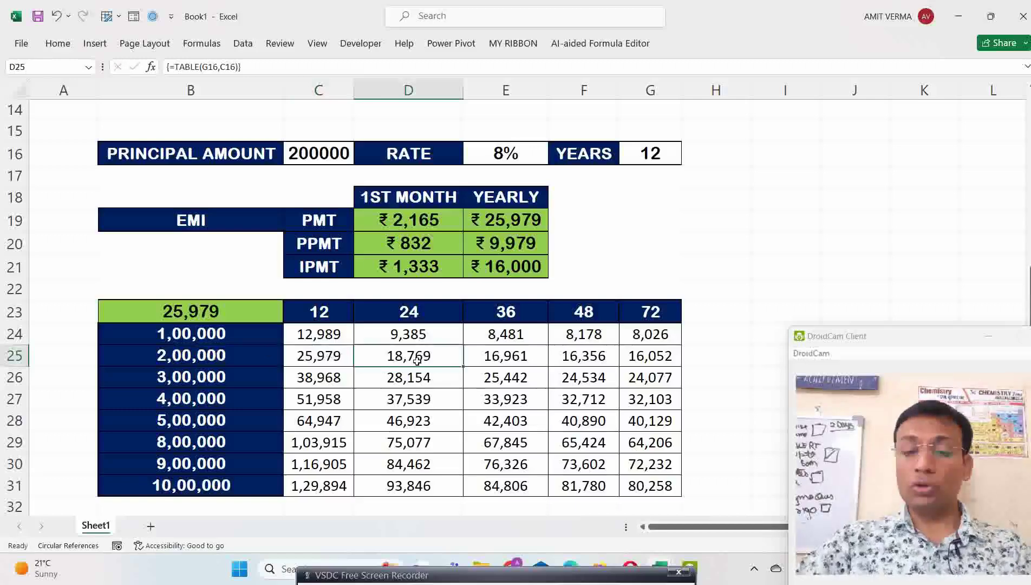
click(537, 356)
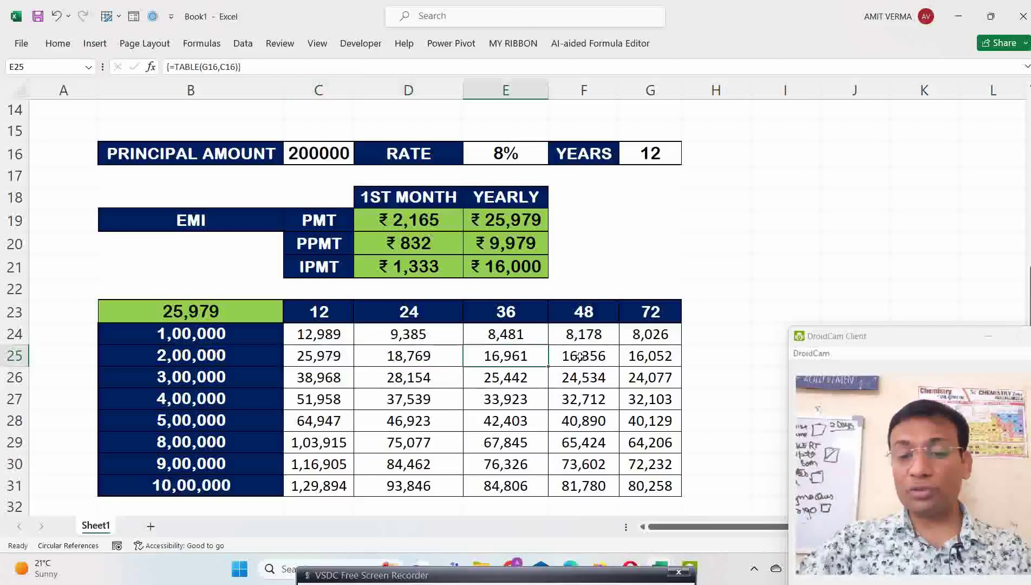
click(610, 355)
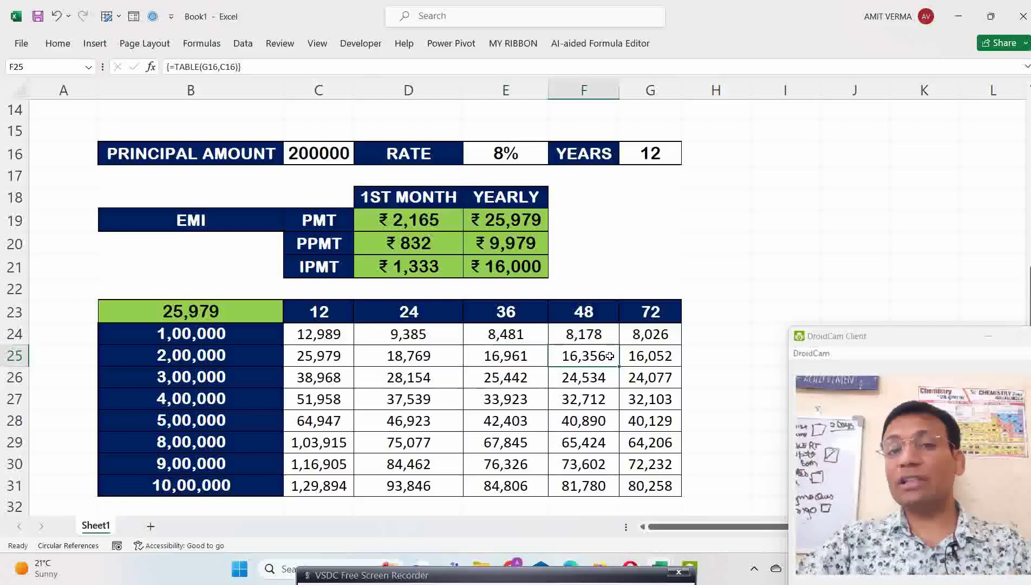
- Switch to the CHAPTER WISE EXCEL TOPICS.xlsx workbook and follow the HOME link from the DATA TABLE sheet to the summary sheet
key(alt+Tab)
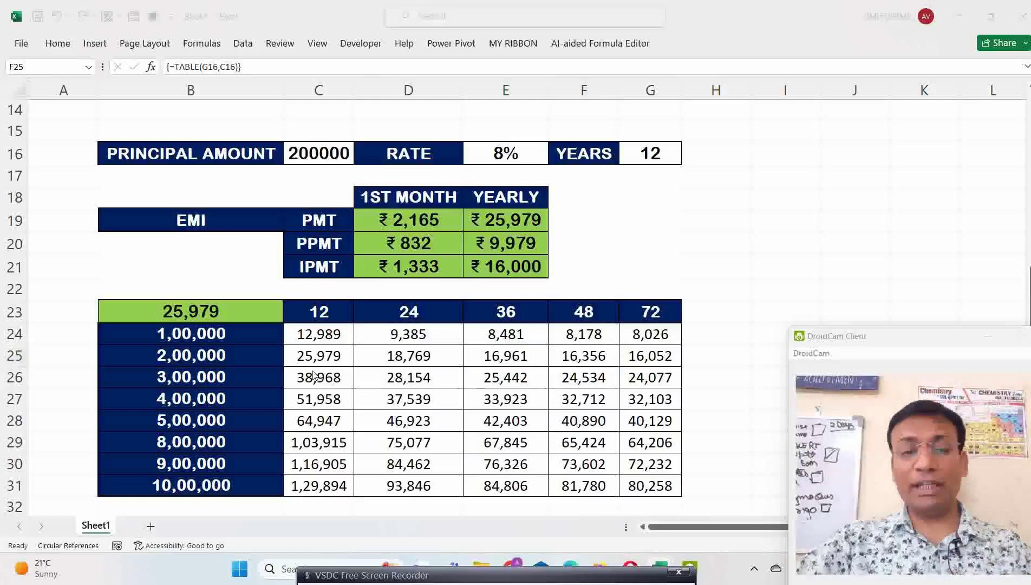
key(alt+Tab)
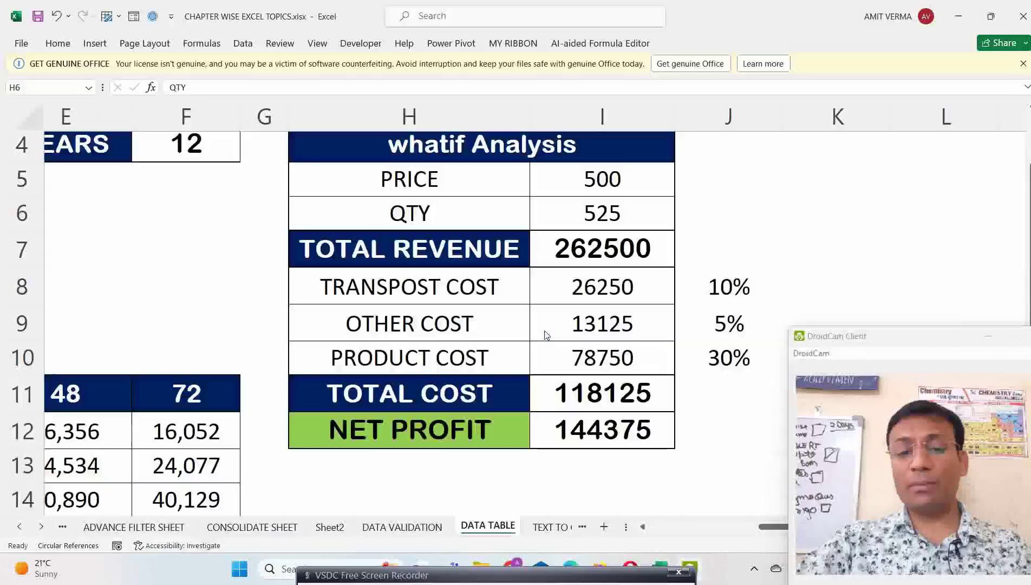
scroll(368, 258, up, 4)
scroll(367, 258, down, 5)
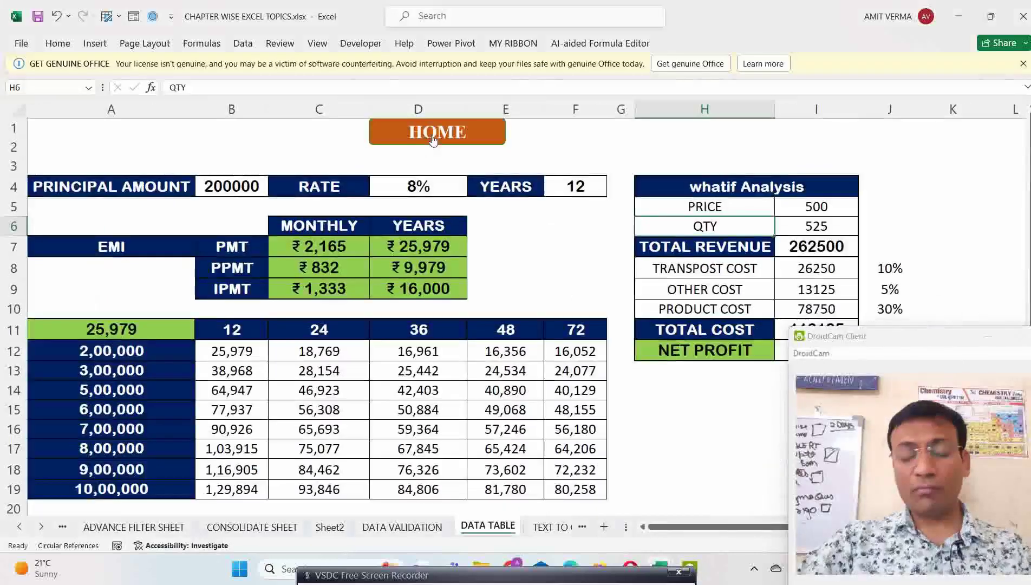
click(434, 140)
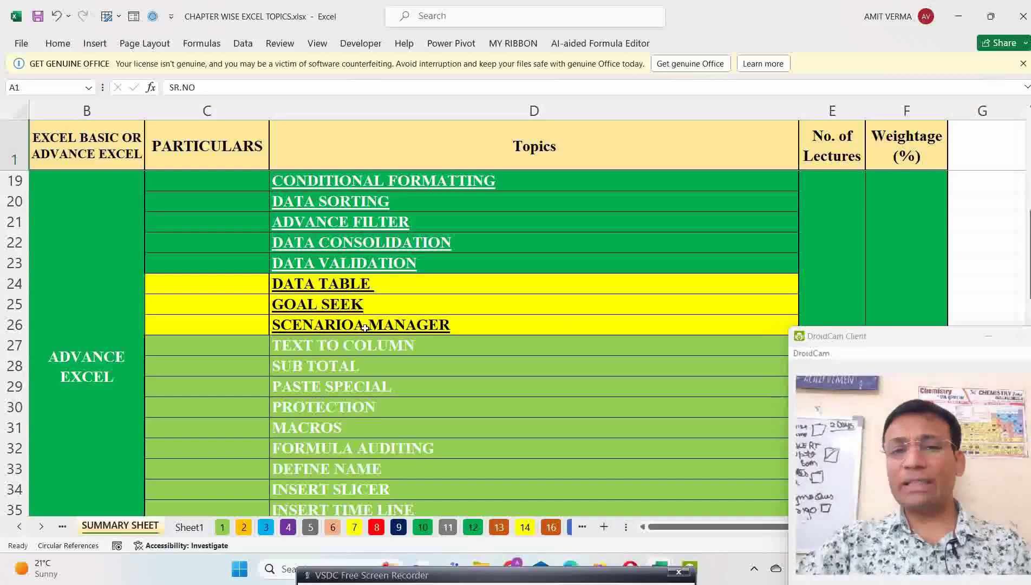
- Select the Data Table, Goal Seek and Scenario Manager topics in D24:D26 and show the What-If Analysis options
mouse_move(1030, 244)
mouse_down()
mouse_move(1029, 279)
mouse_move(1023, 224)
mouse_up()
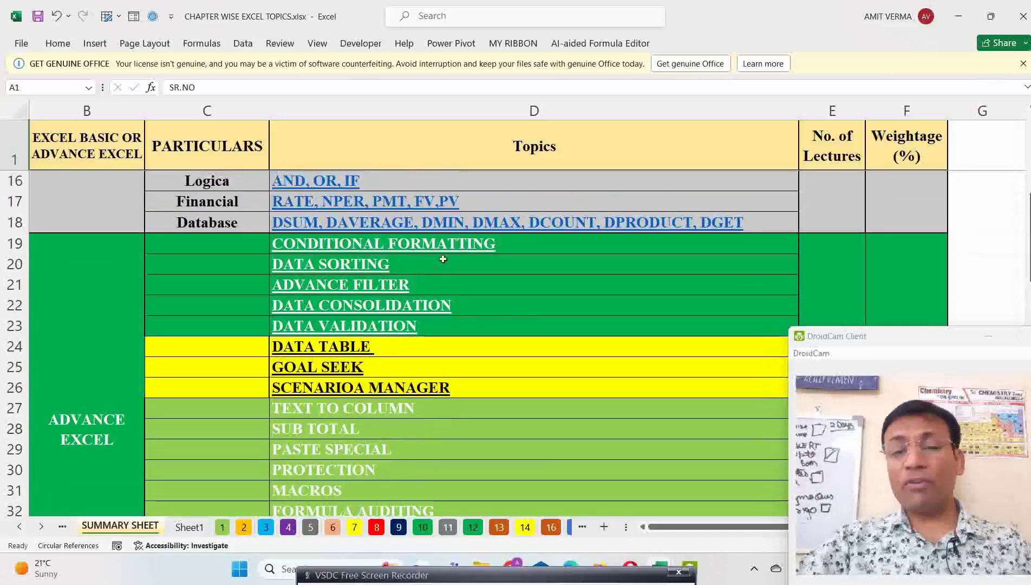
mouse_move(1028, 238)
mouse_down()
mouse_move(1029, 253)
mouse_move(1029, 188)
mouse_move(1028, 253)
mouse_up()
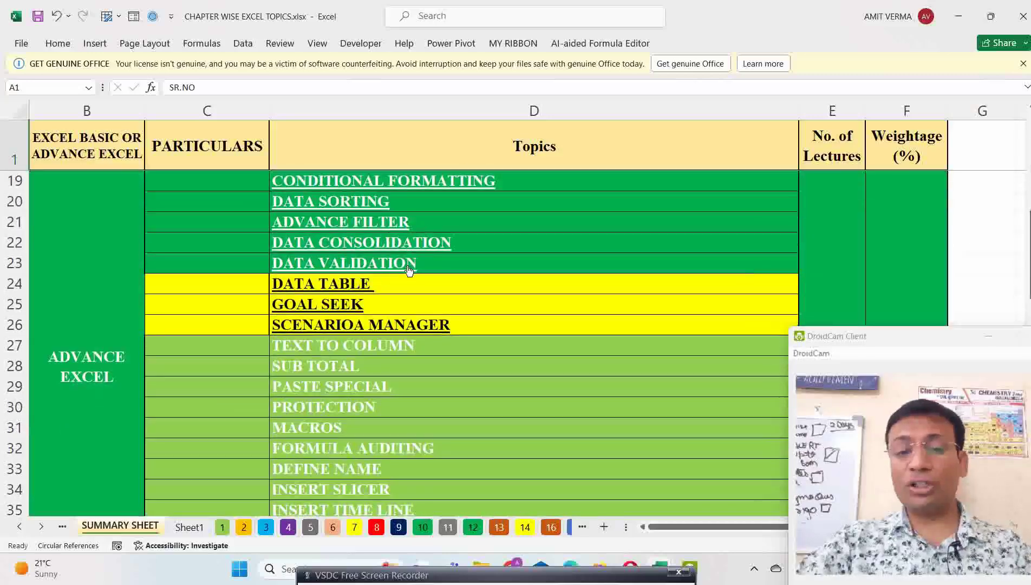
drag(466, 287, 474, 321)
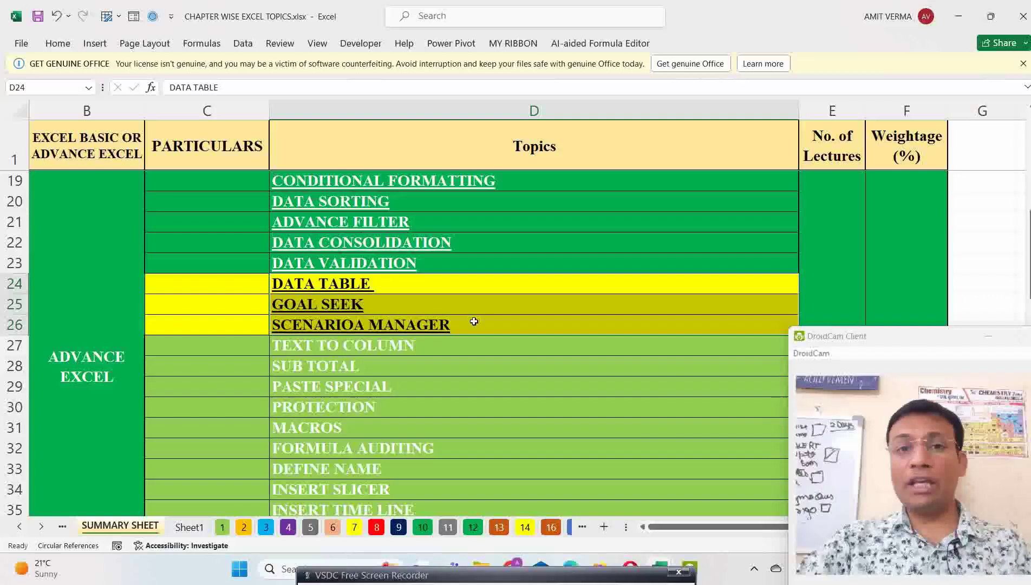
key(alt+a)
key(w)
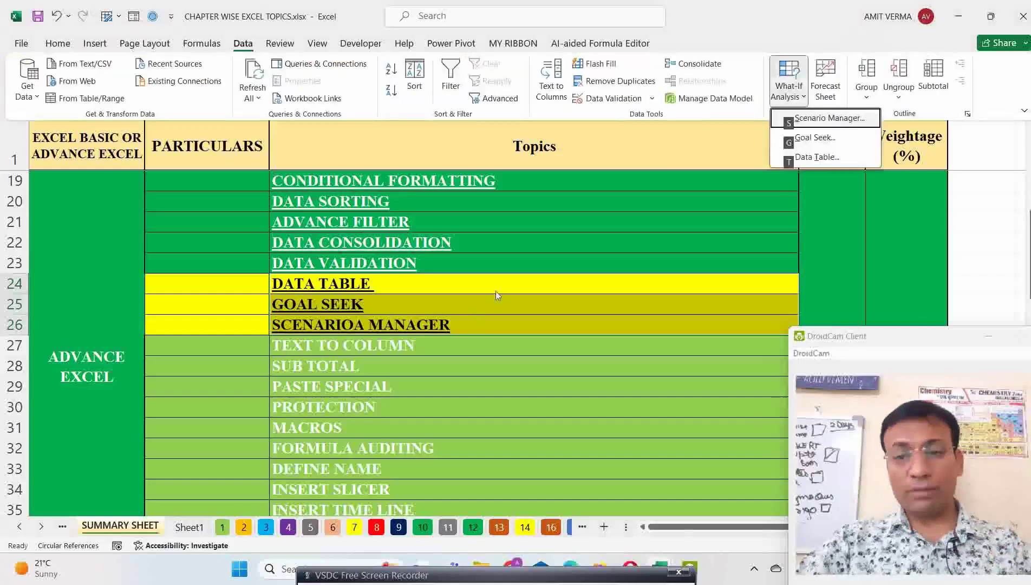